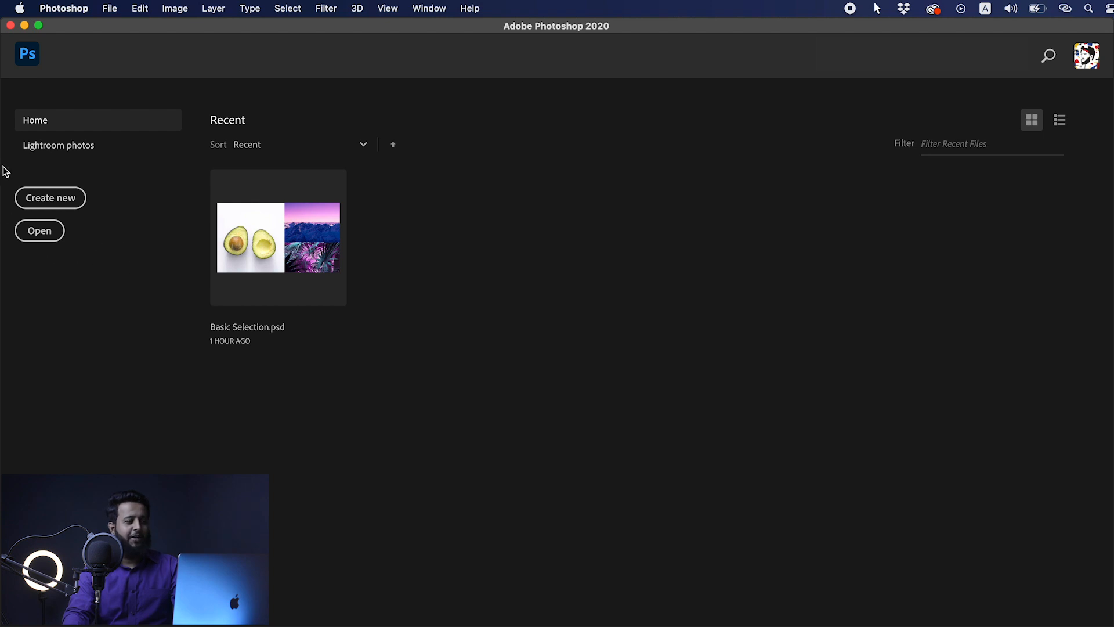
click(20, 197)
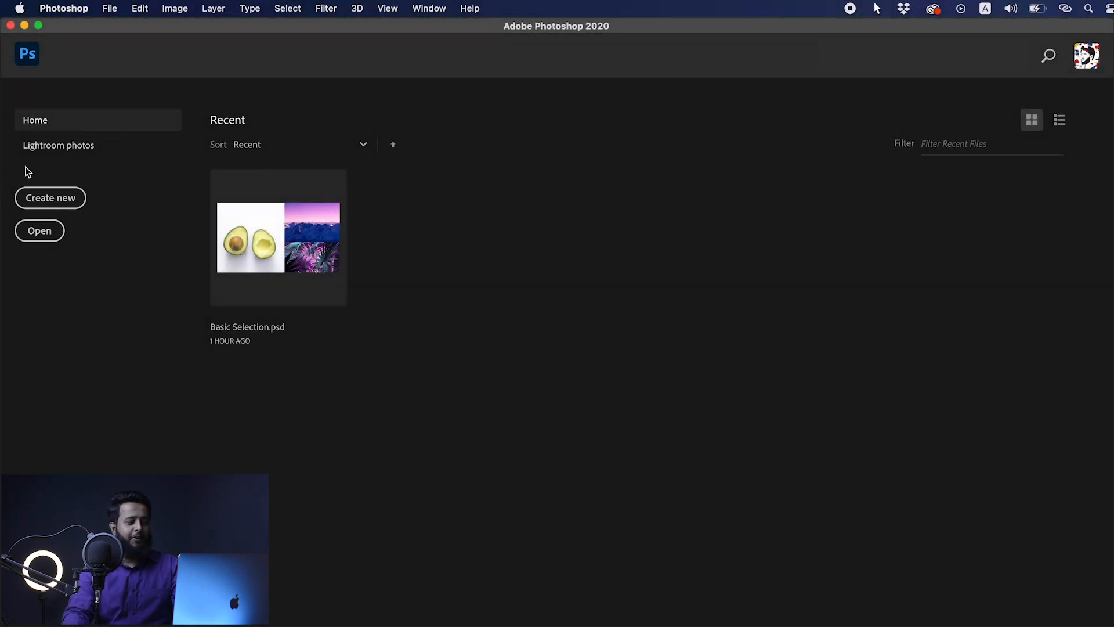
click(61, 206)
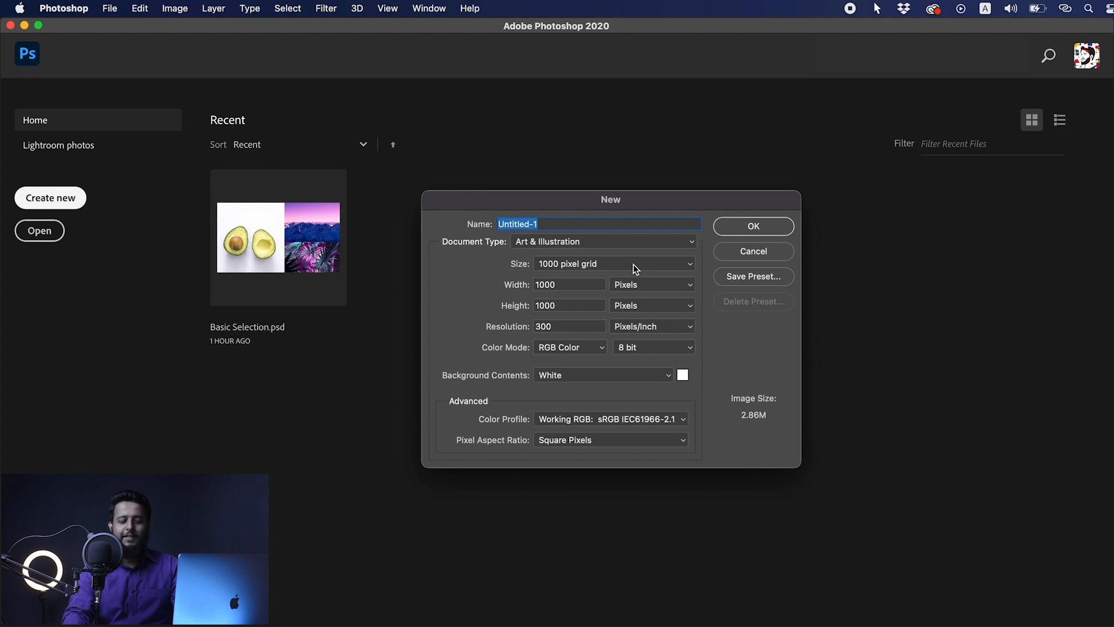
click(762, 253)
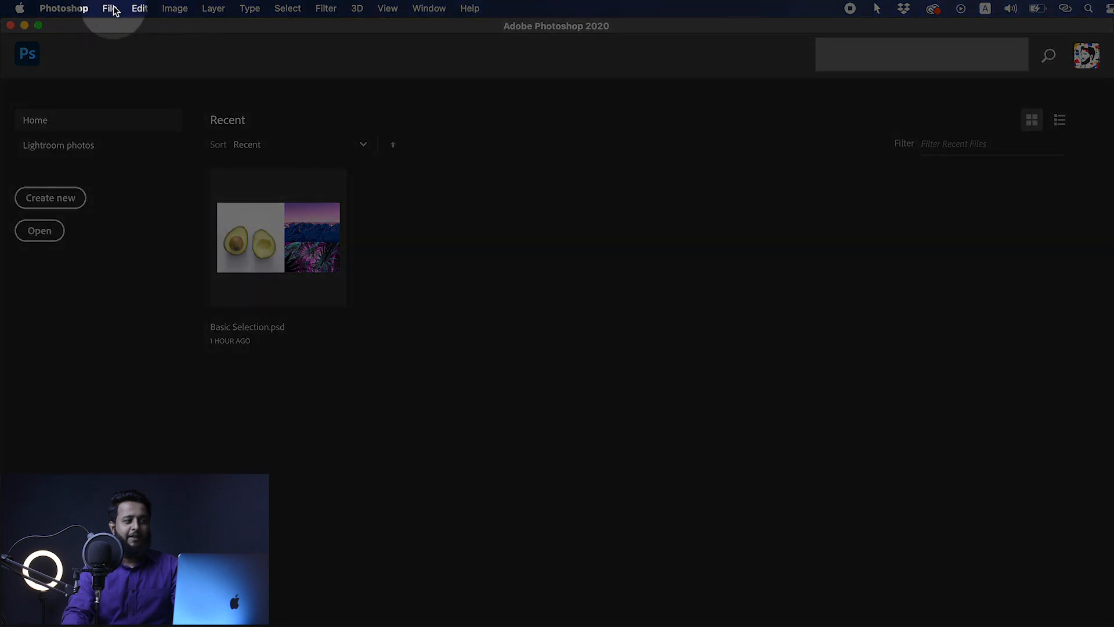
Step: Start a new document and reposition the New Document dialog
click(111, 9)
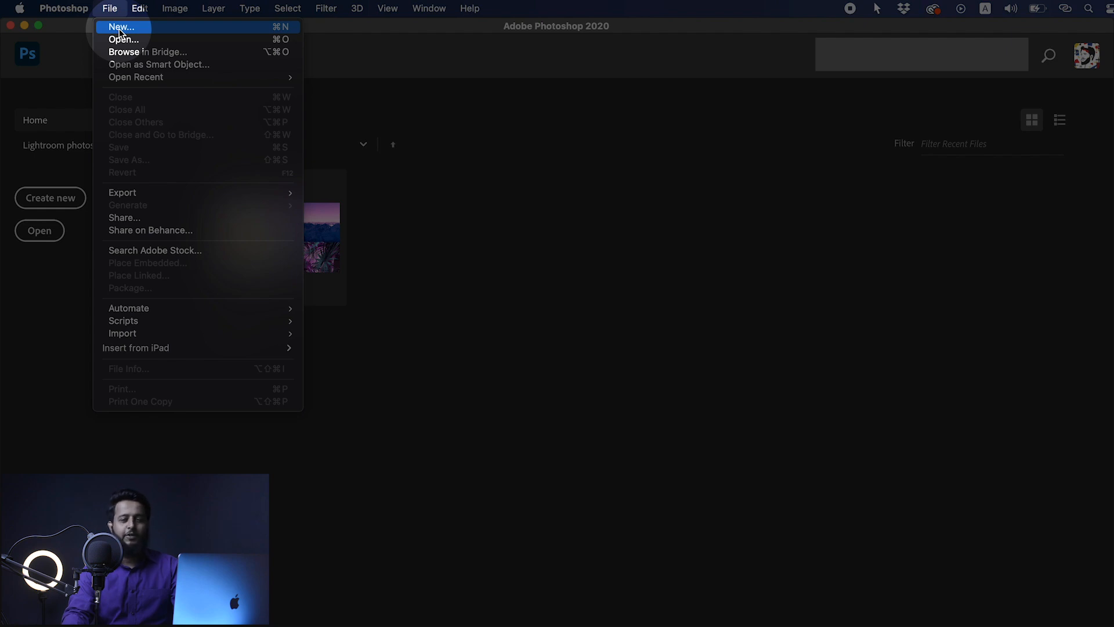
click(120, 27)
drag(475, 94, 458, 76)
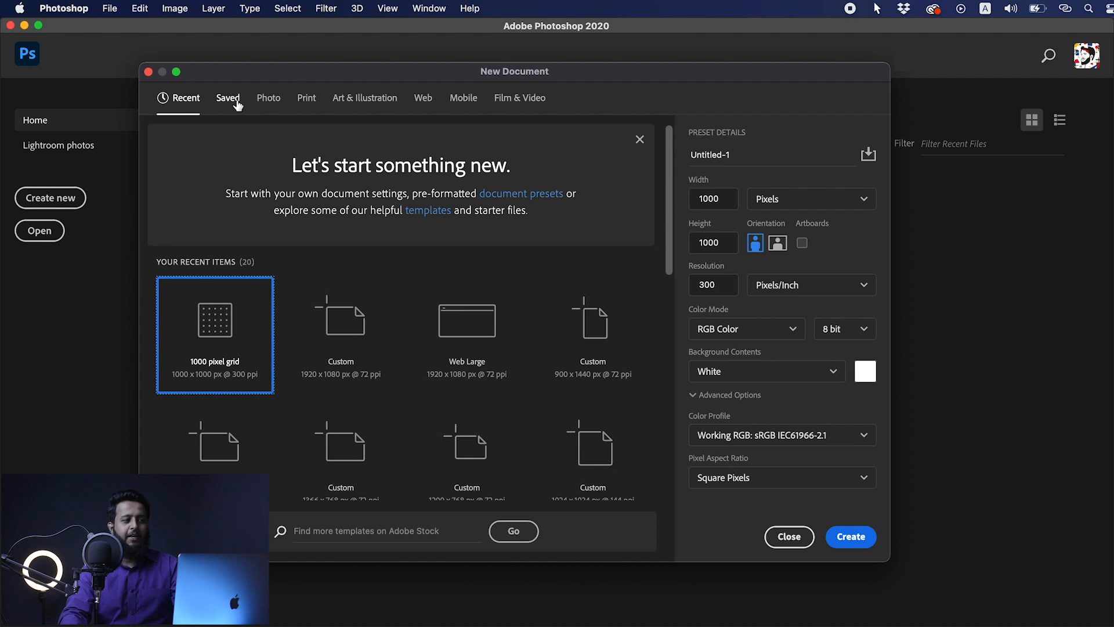
Step: Look through the blank document presets for Photo, Print, Art & Illustration, Web, Mobile, and Film & Video
click(277, 106)
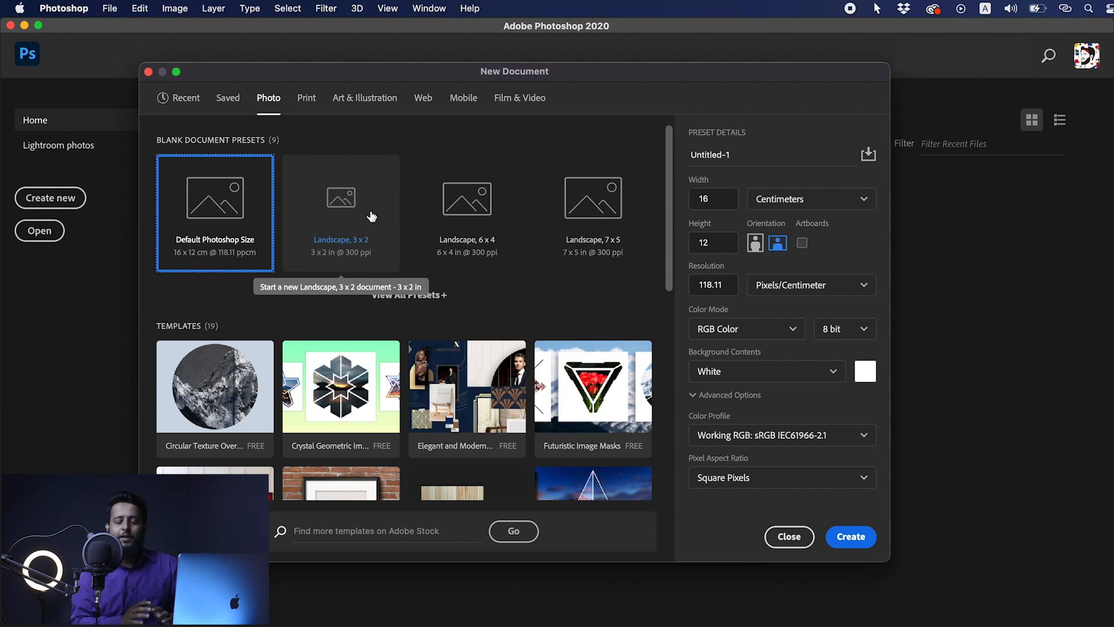
click(305, 100)
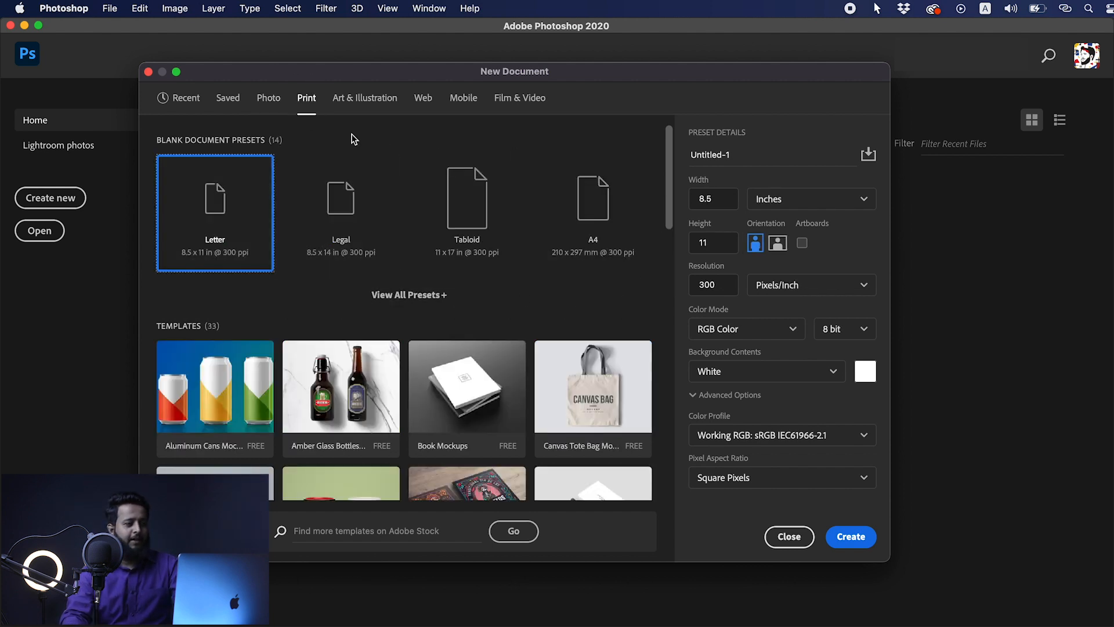
click(367, 99)
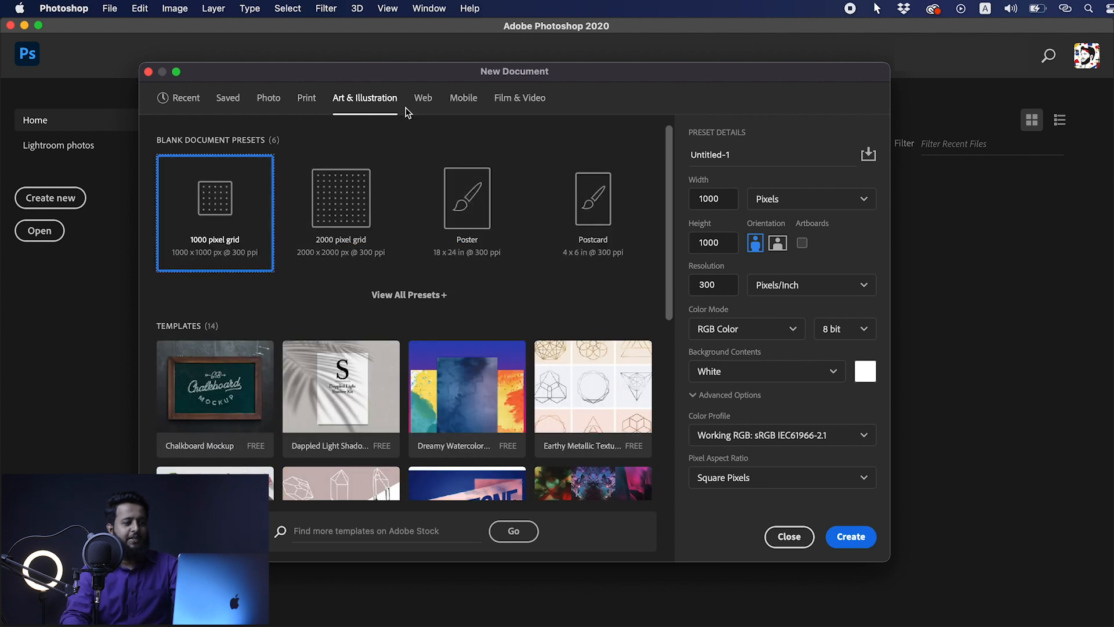
click(425, 101)
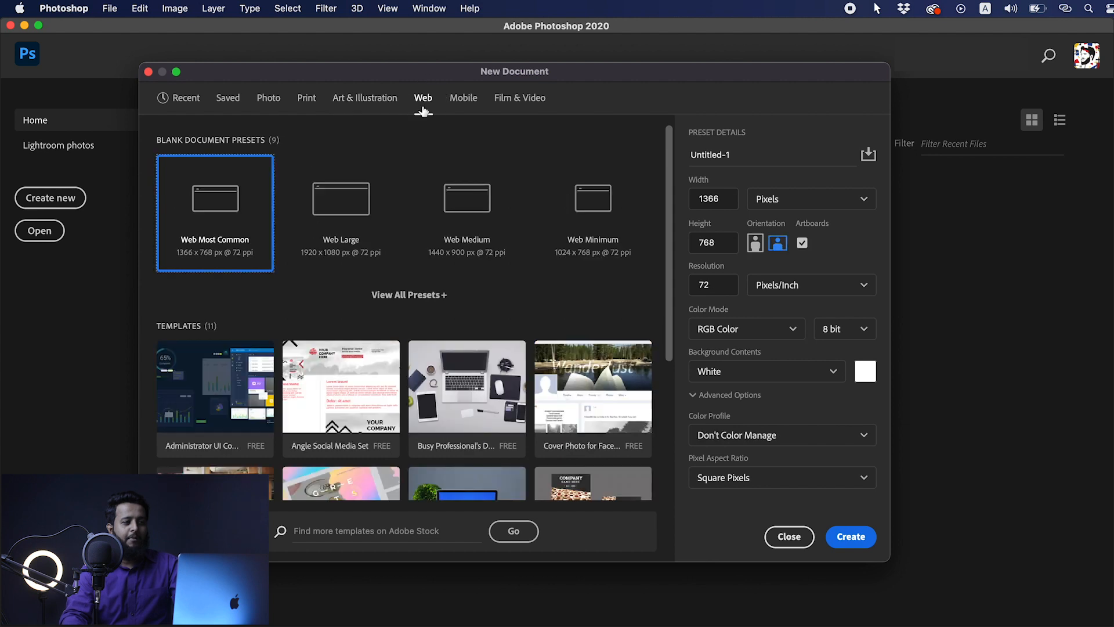
click(463, 99)
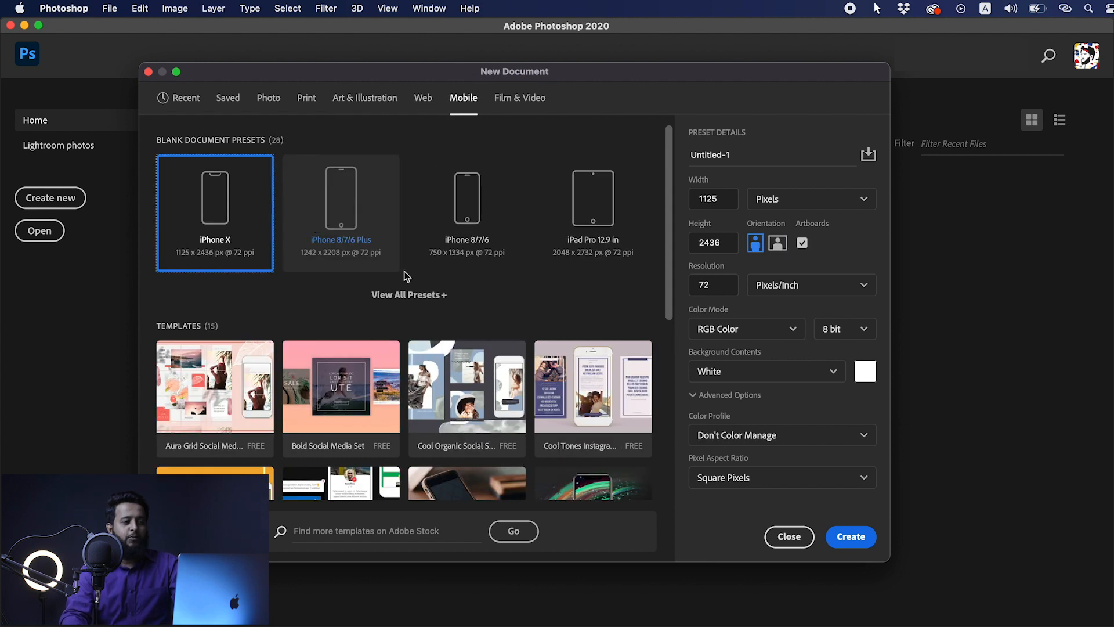
click(406, 296)
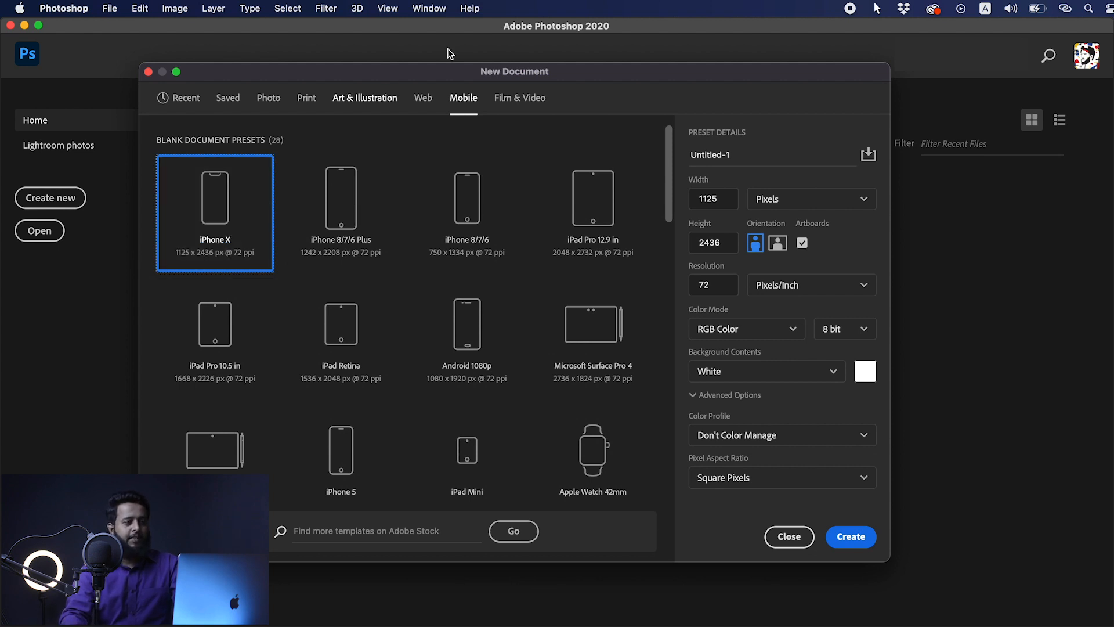
click(513, 100)
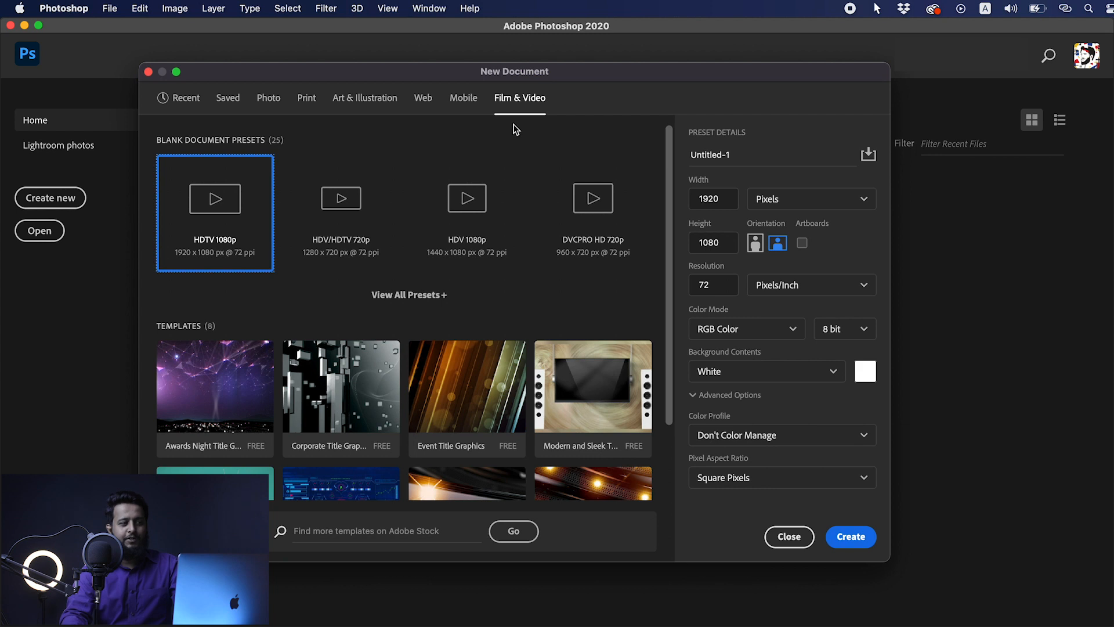
Step: Show all Web document presets and name the new document Basic Selection
click(422, 99)
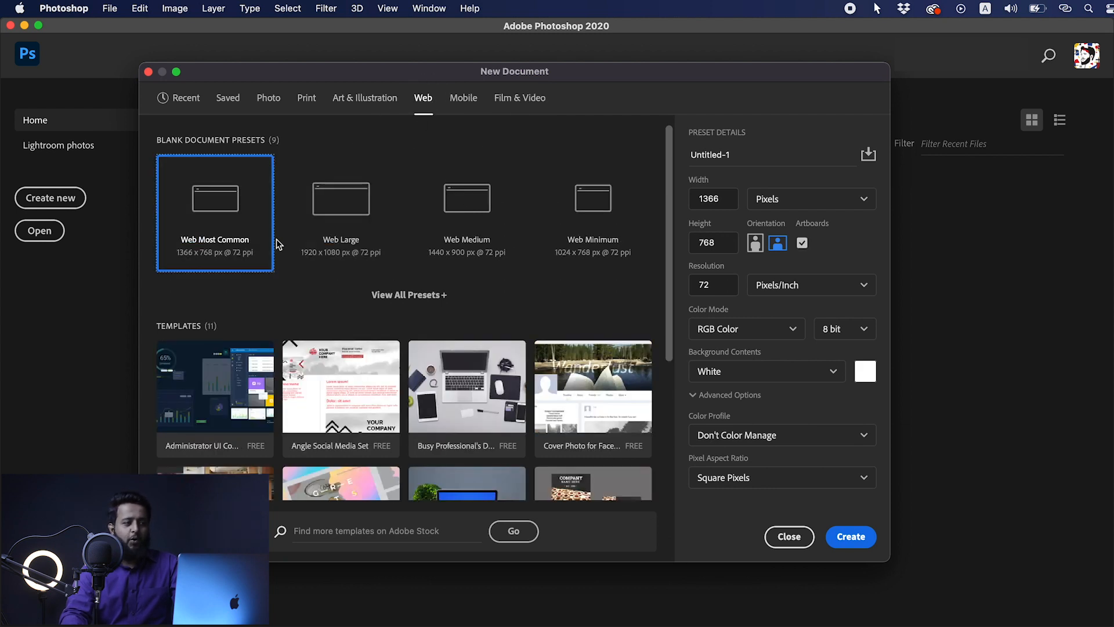
click(417, 294)
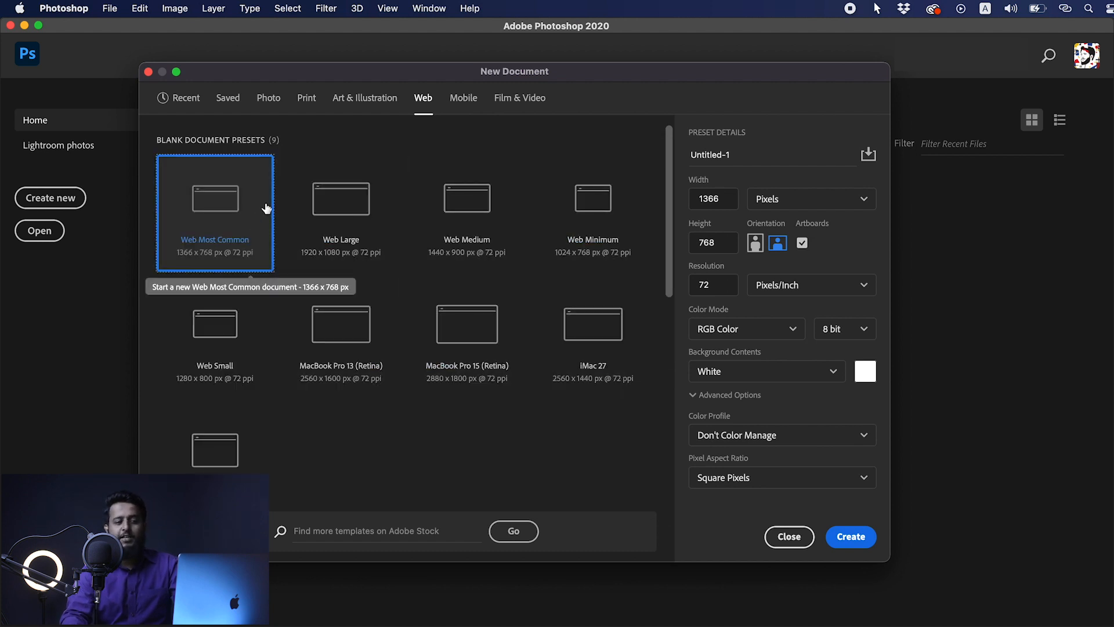
click(758, 159)
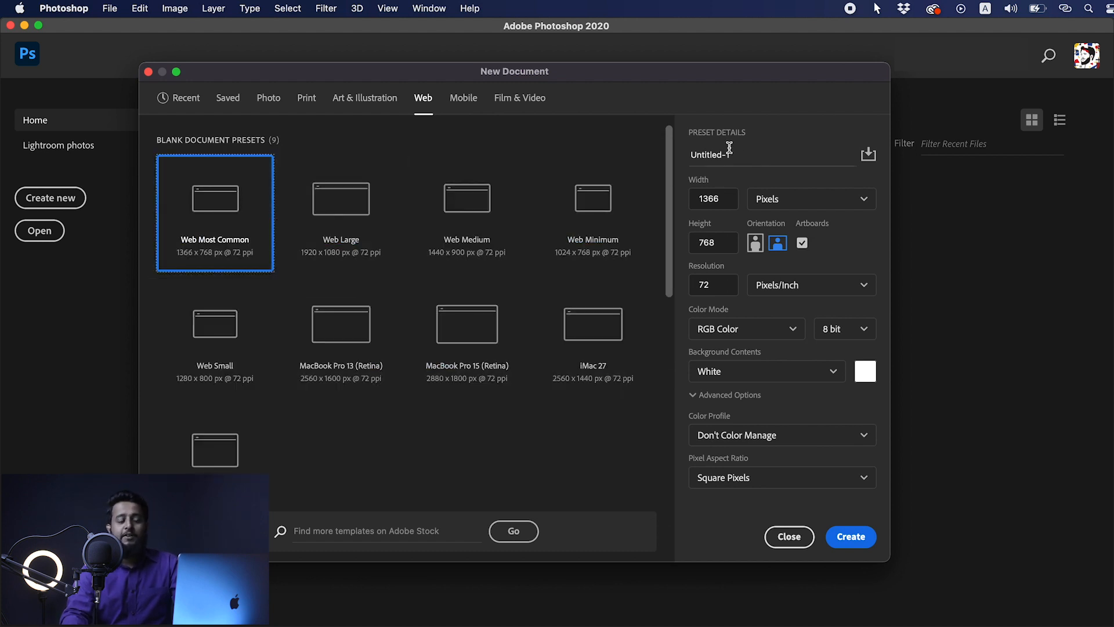
click(758, 158)
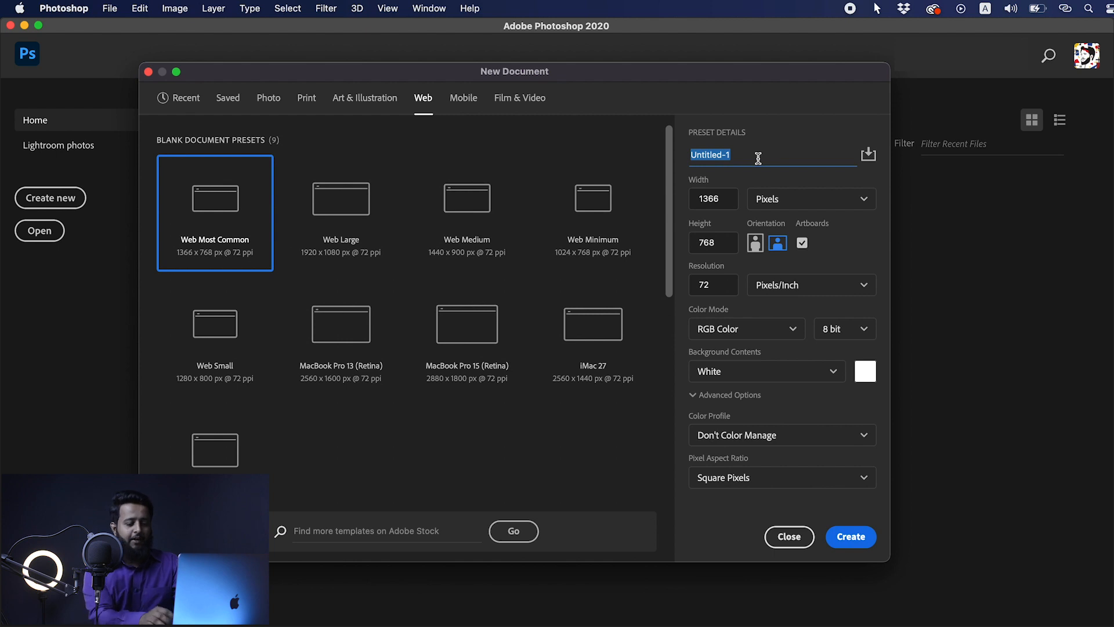
text(Basi)
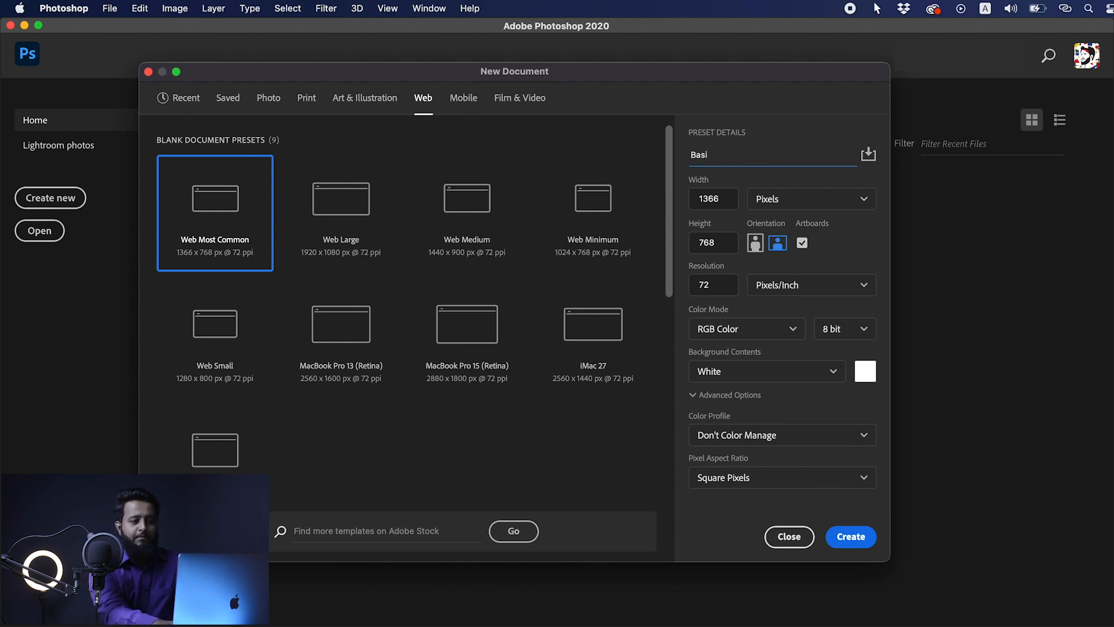
text(c Selection)
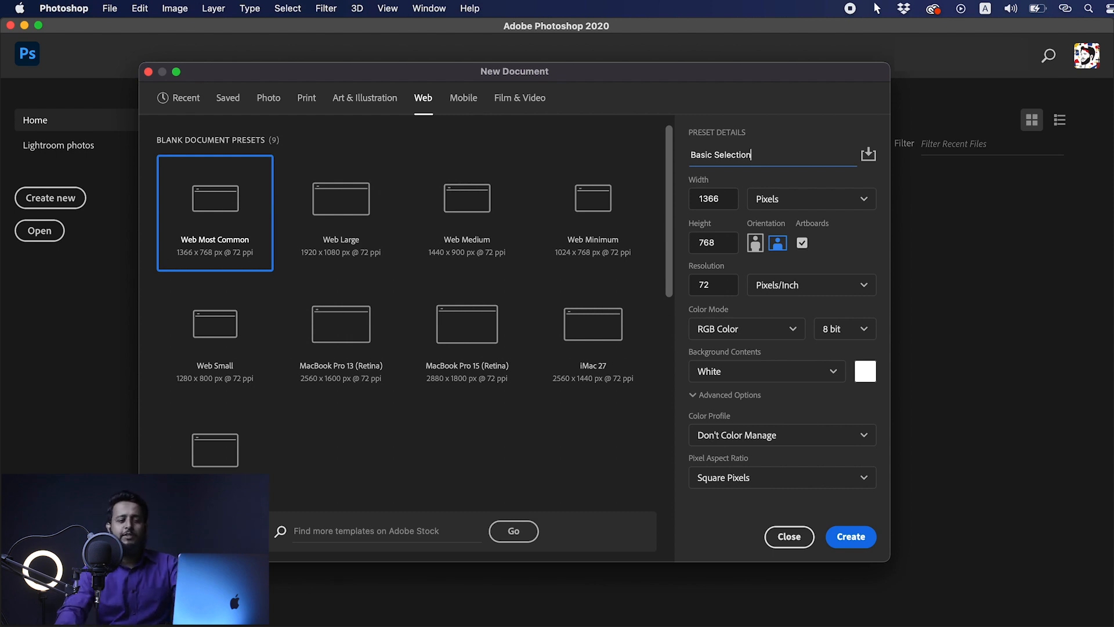
click(791, 164)
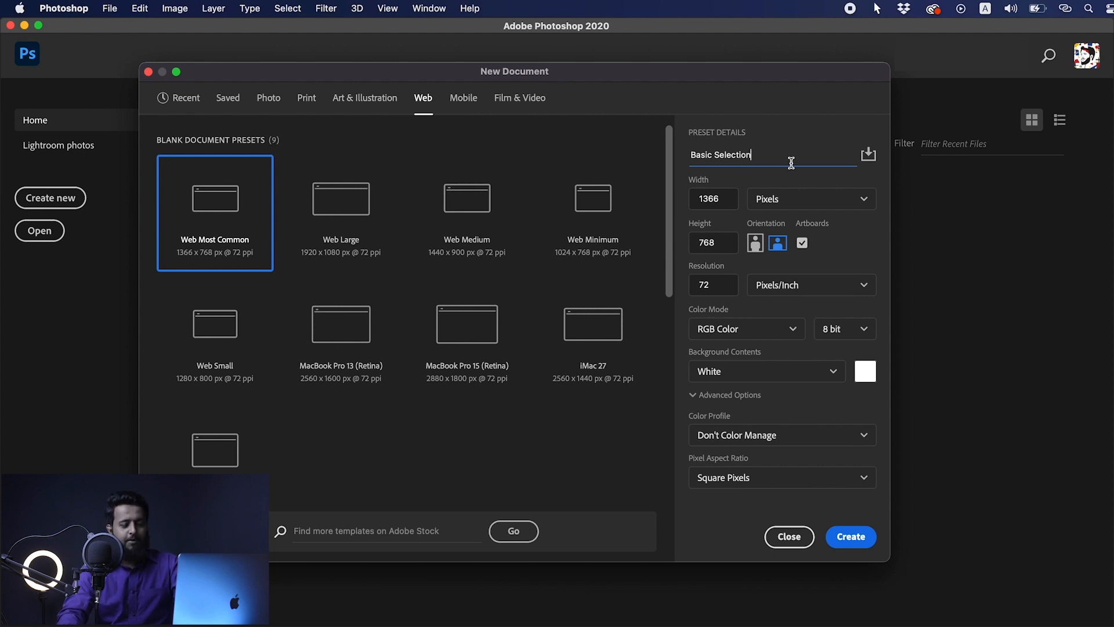
Step: Switch the new document to portrait orientation and turn artboards off
drag(728, 199, 688, 201)
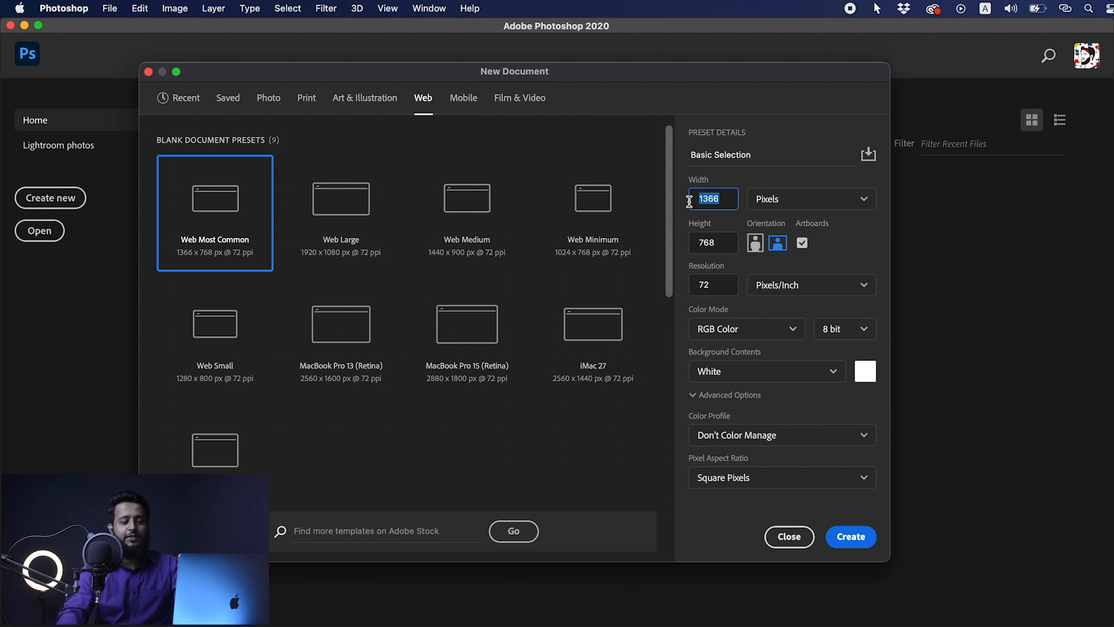
click(724, 199)
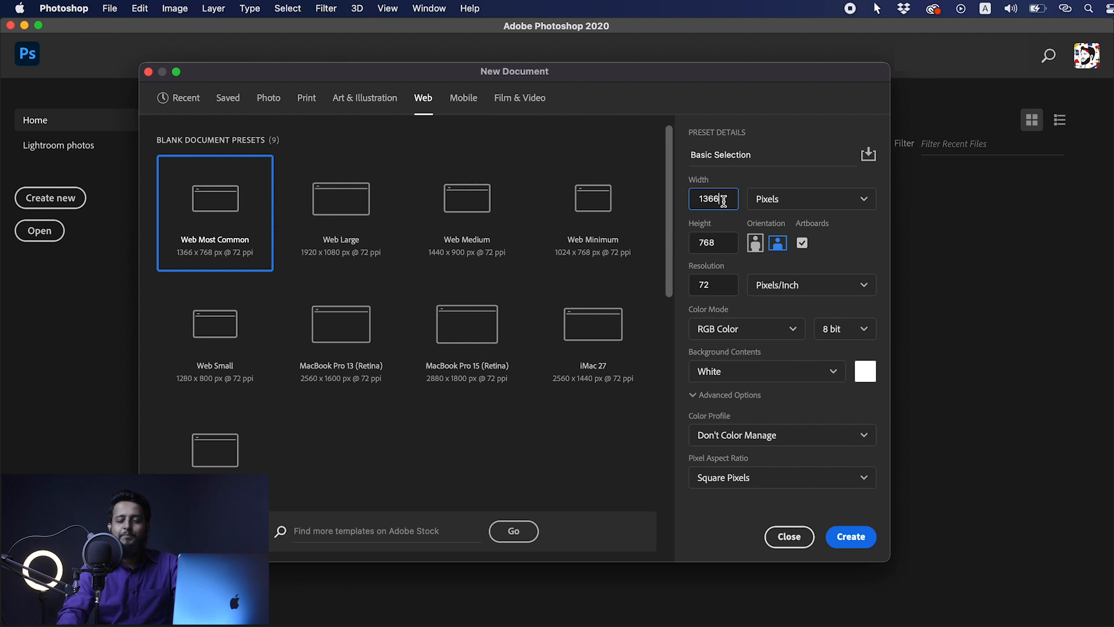
click(838, 199)
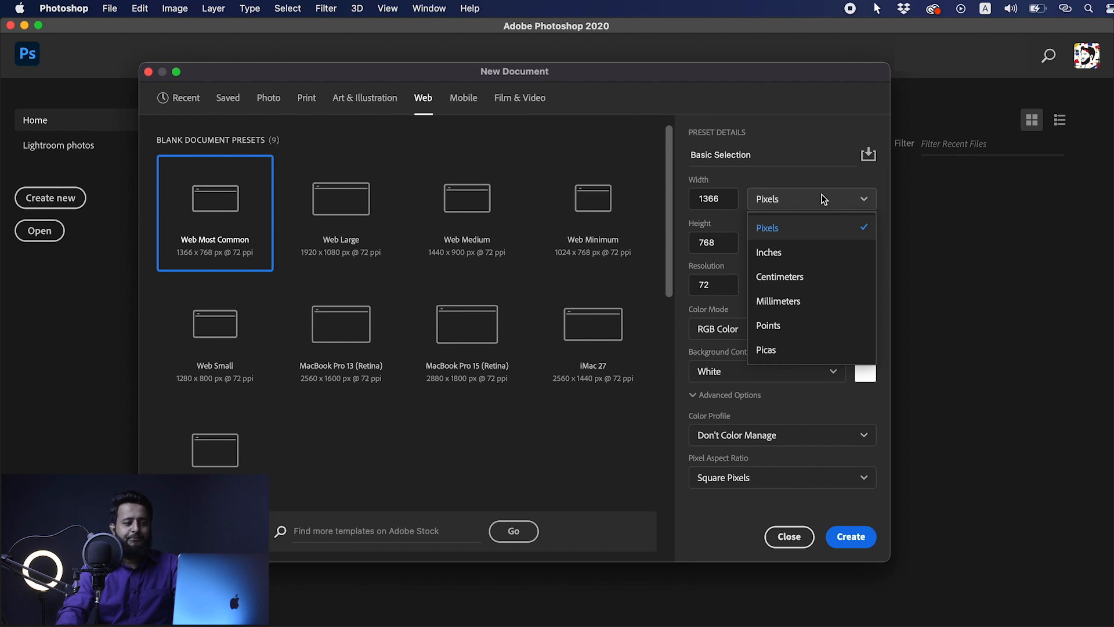
click(824, 199)
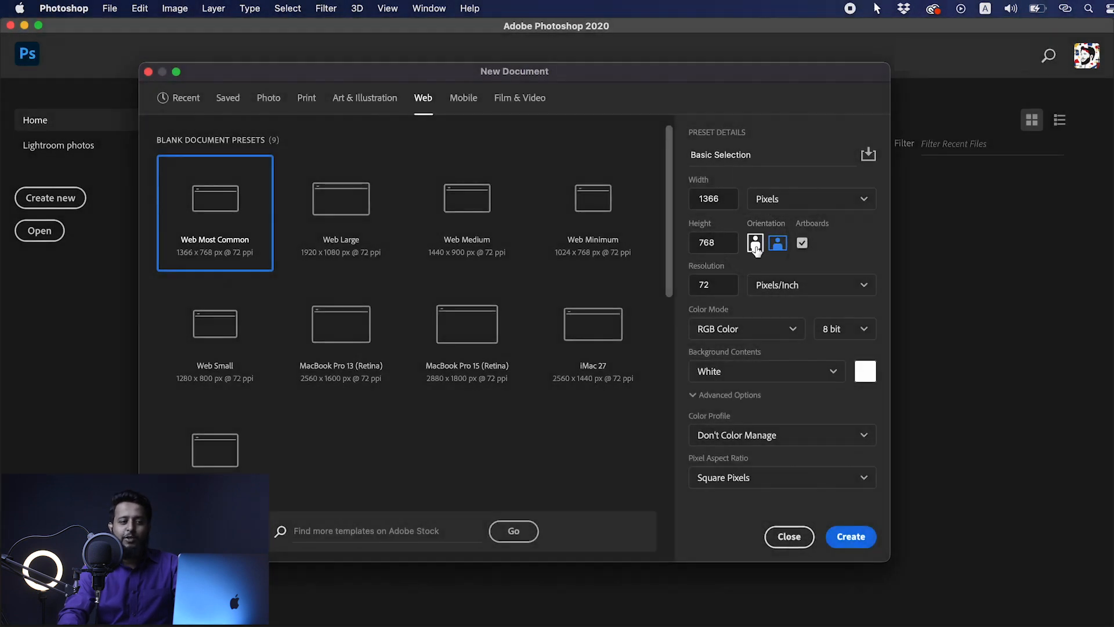
click(722, 244)
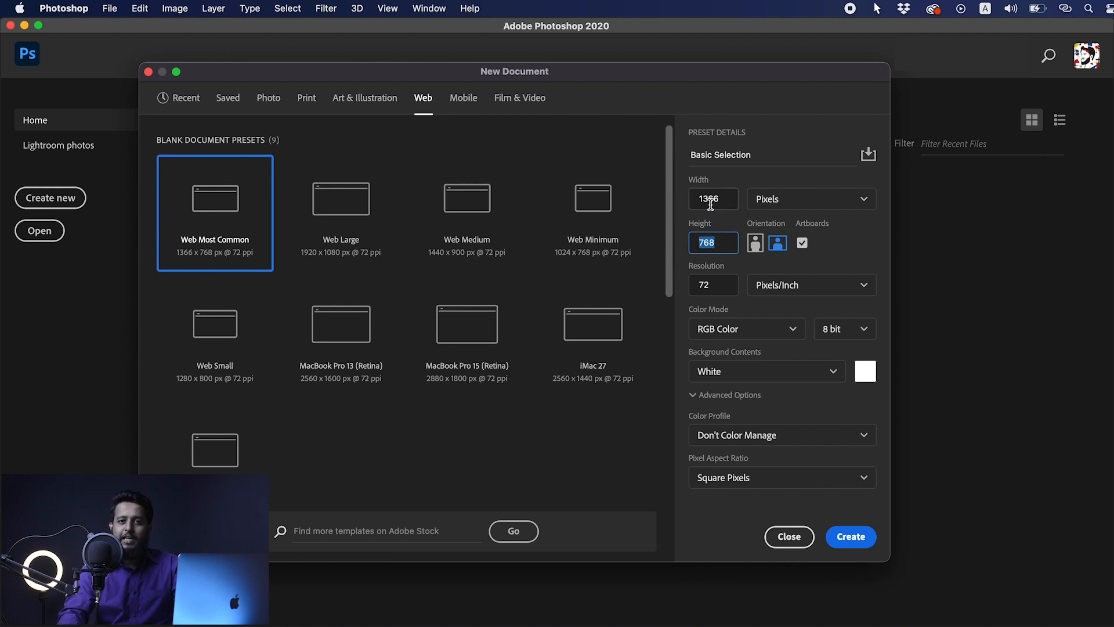
click(756, 246)
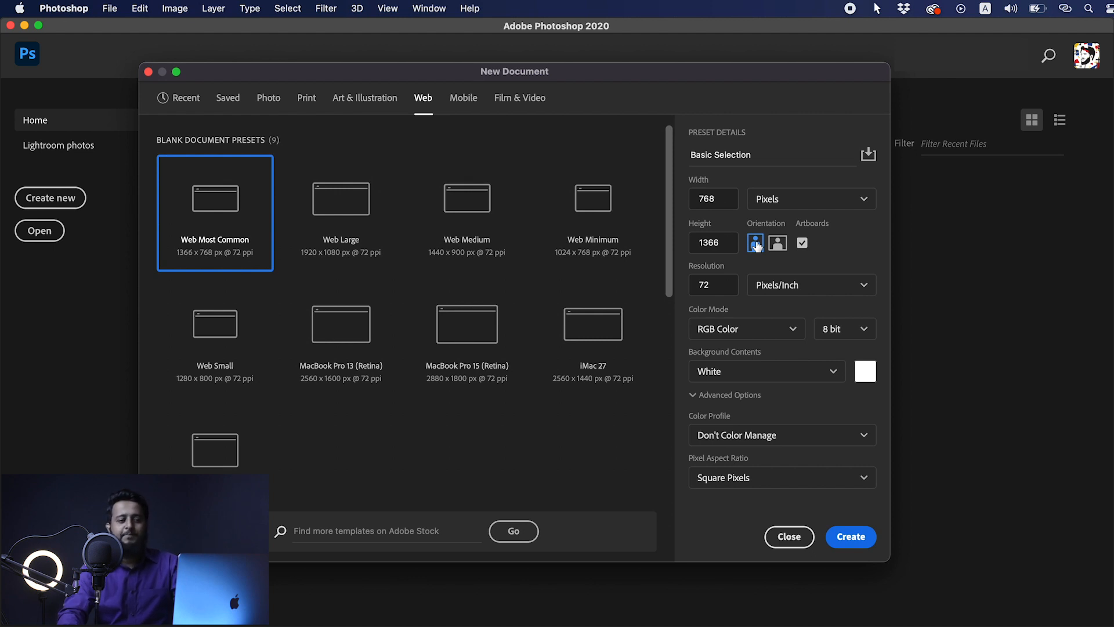
click(802, 242)
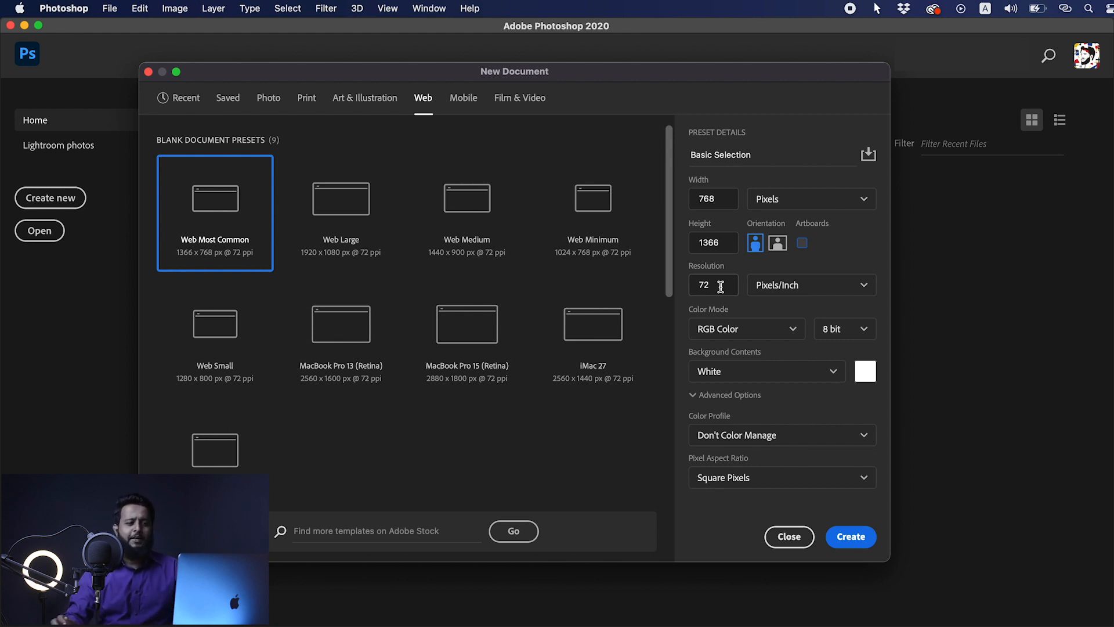
Step: Create the document with its resolution in Pixels/Inch and the RGB Color mode
click(811, 286)
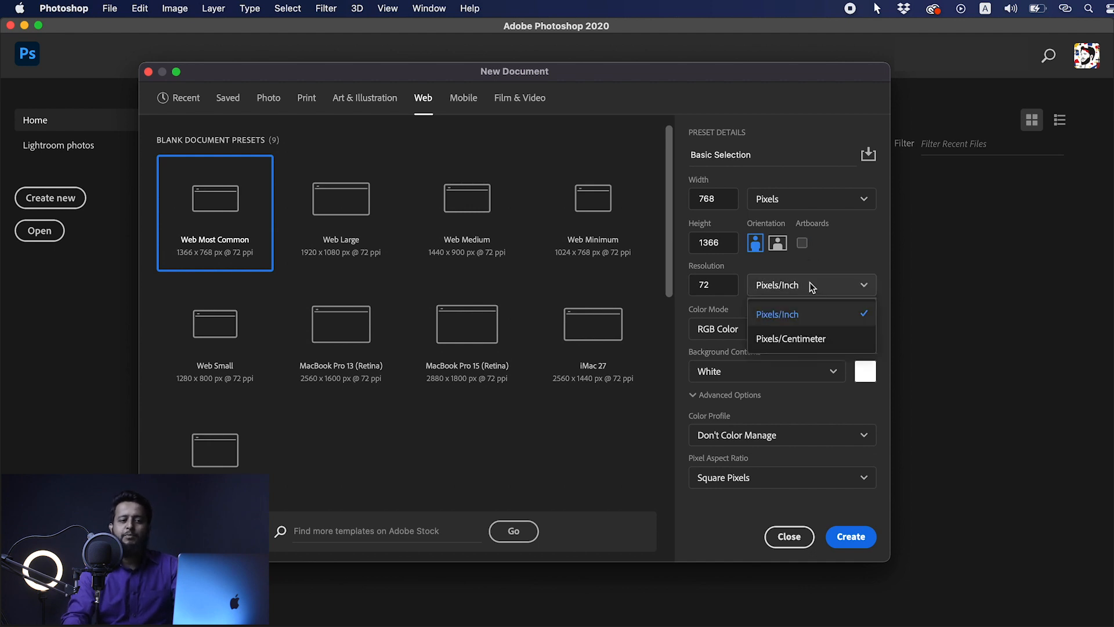
click(796, 321)
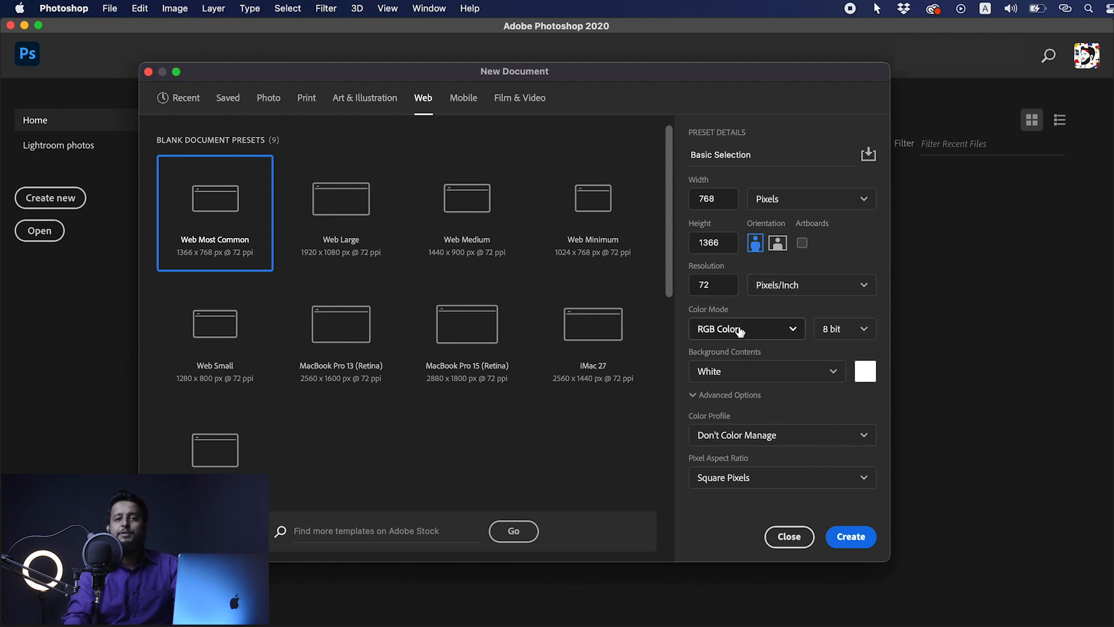
click(787, 335)
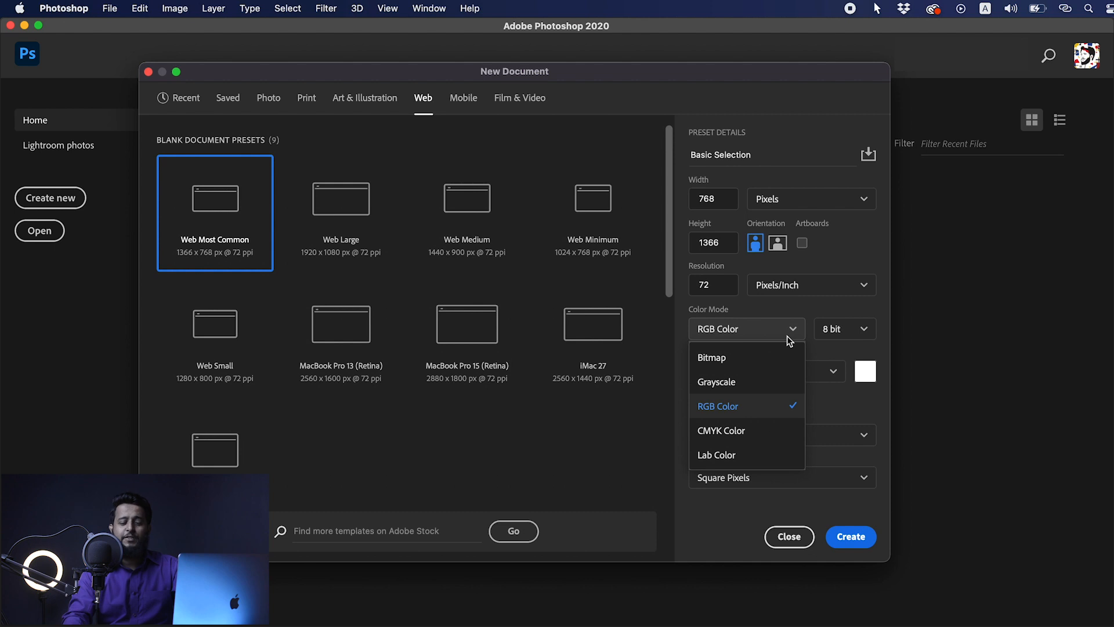
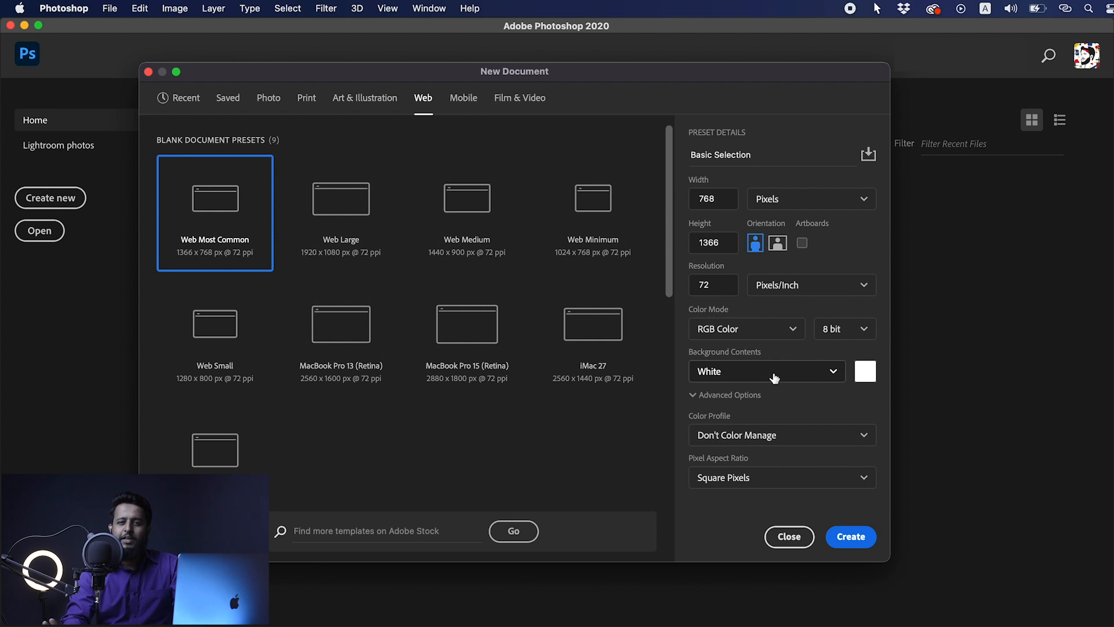
click(693, 397)
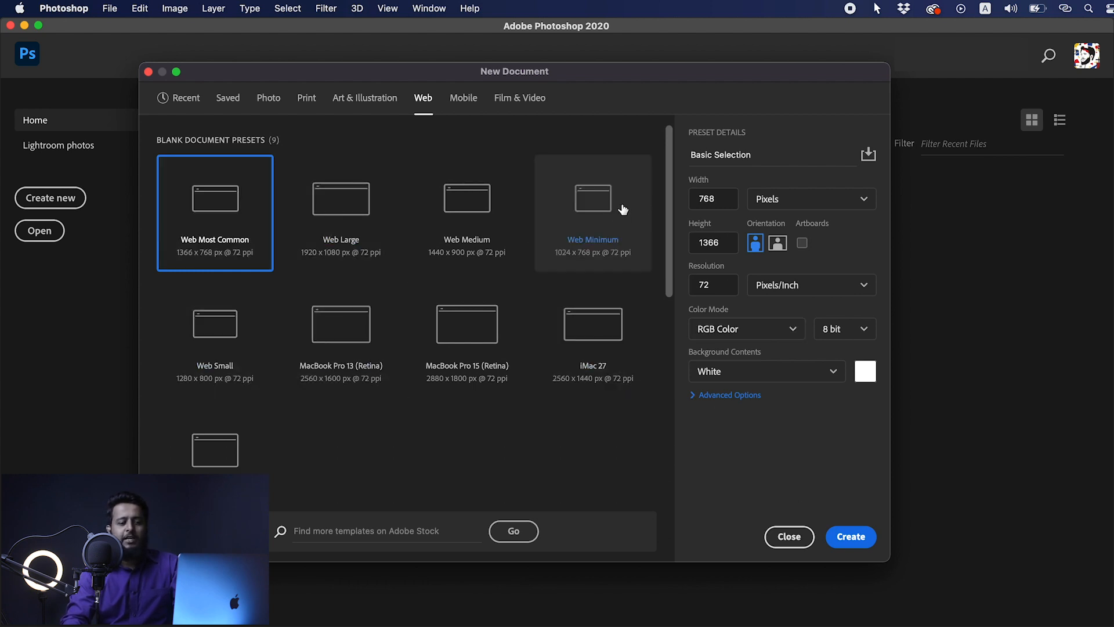
click(858, 538)
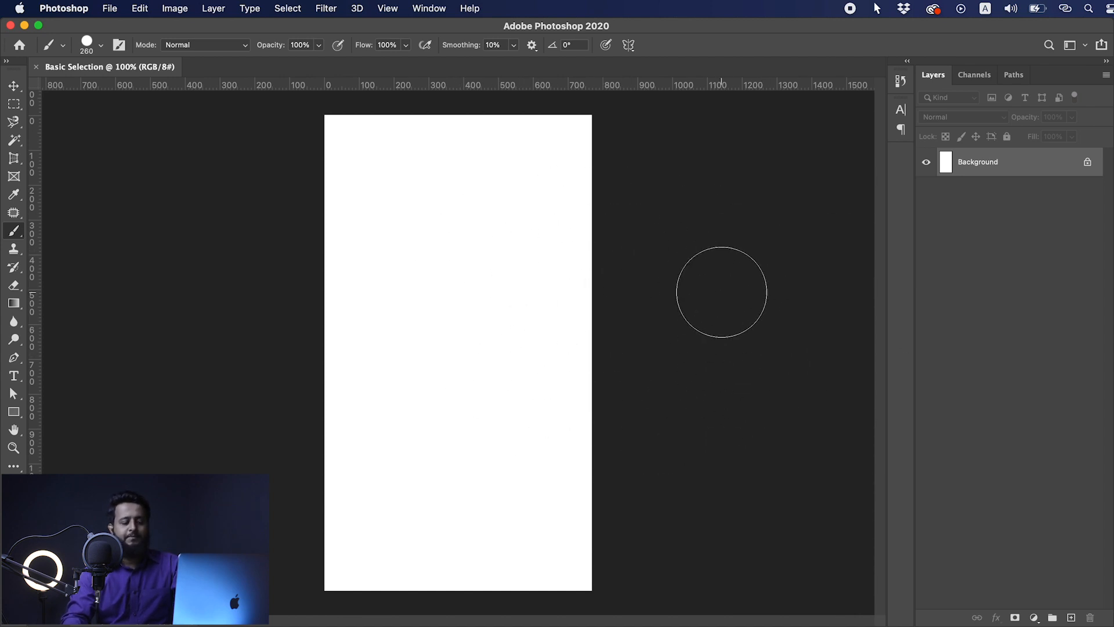
Step: Activate the Move tool and detach the Layers and Paths panels so they float beside each other over the document area
key(v)
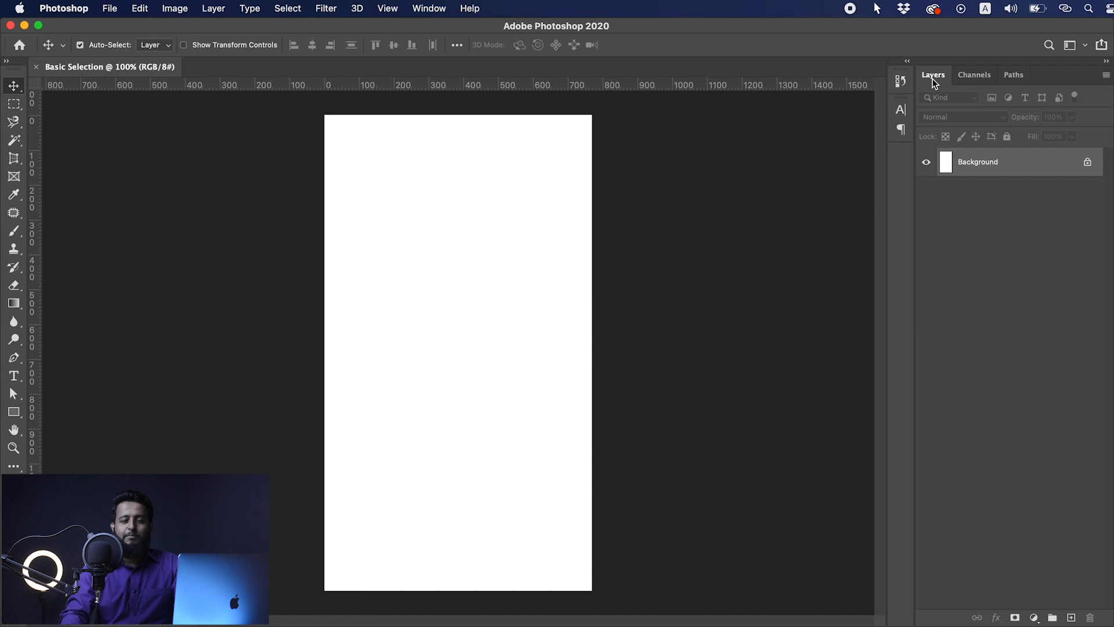
drag(933, 80, 685, 93)
drag(757, 74, 798, 101)
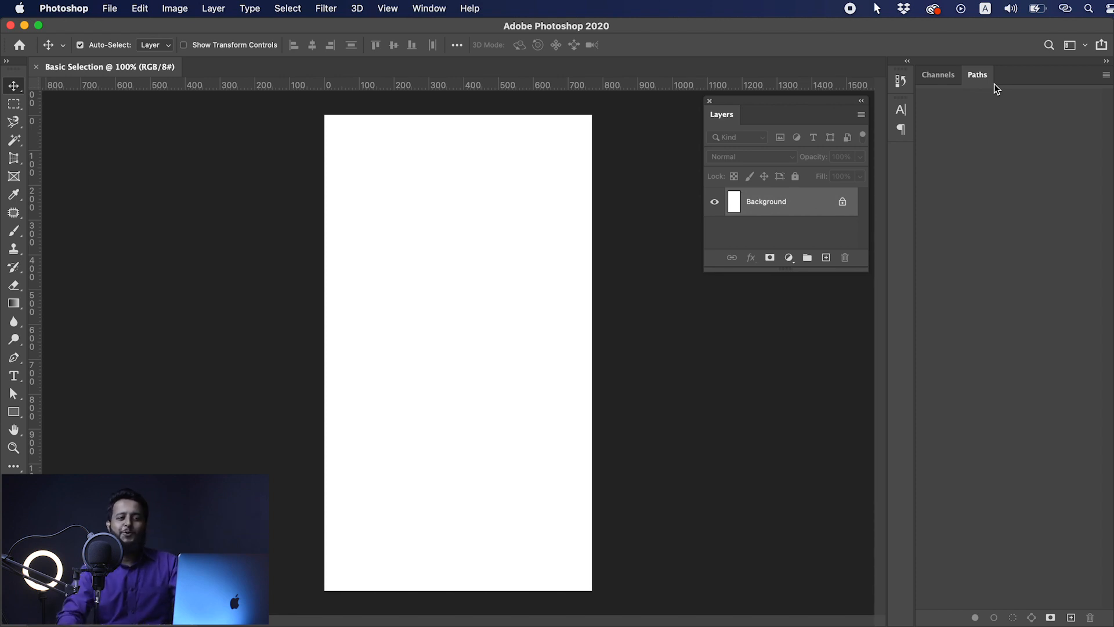
drag(977, 76, 639, 104)
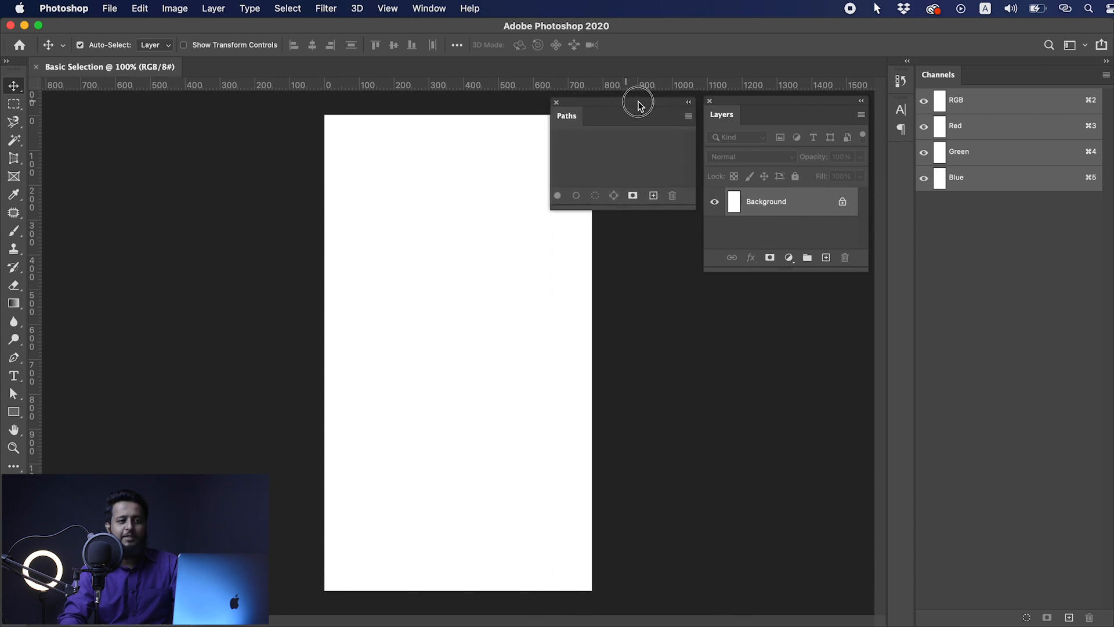
Step: Detach the Channels panel so it floats beside the Paths panel, and switch the toolbar to two columns and back to one
drag(952, 81, 454, 102)
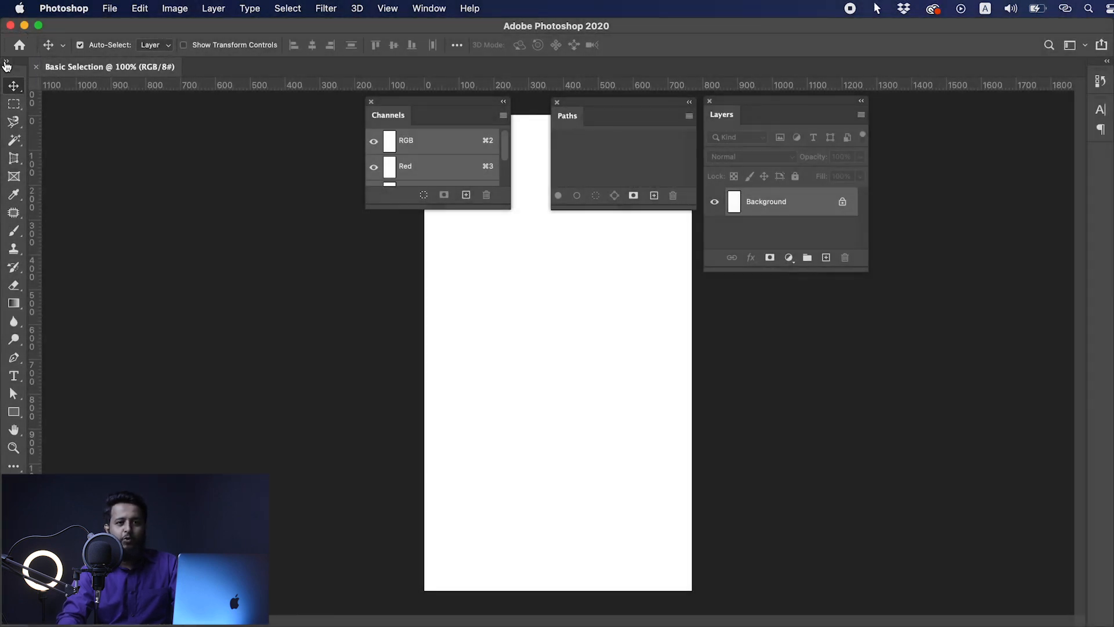
click(6, 62)
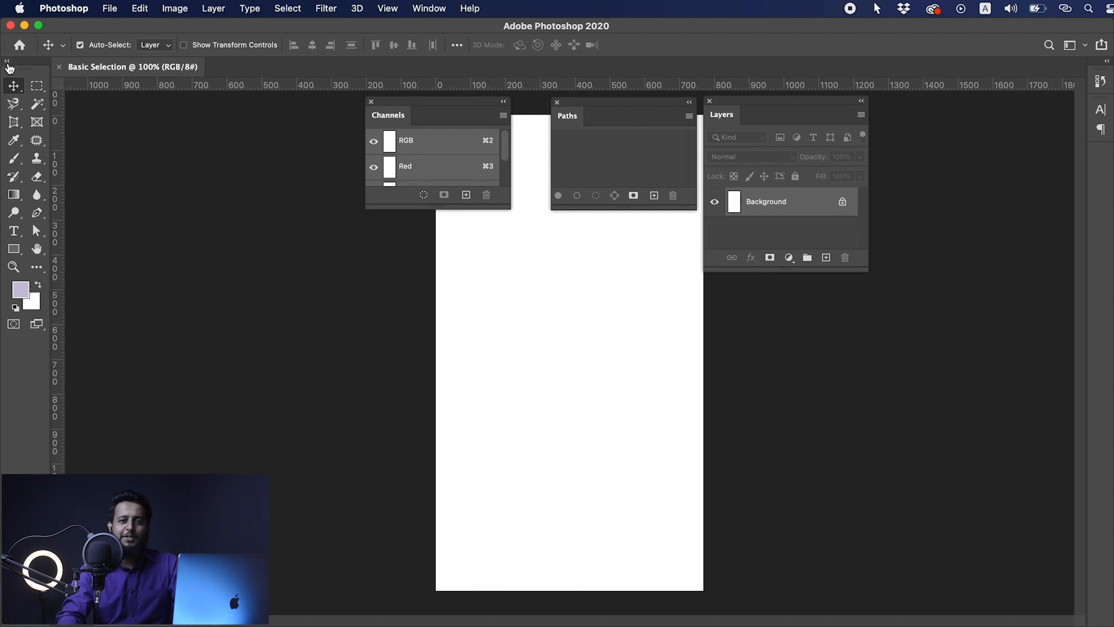
click(8, 61)
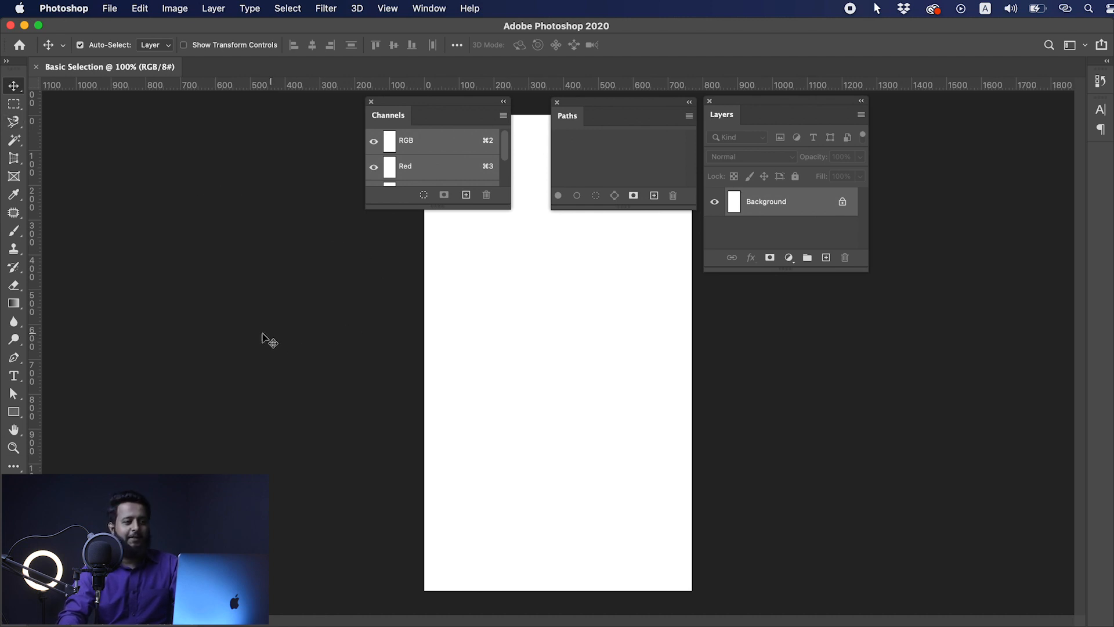
Step: Detach the toolbar so it floats beside the canvas, and move the floating Channels panel to the far side of the Layers panel
mouse_move(466, 107)
mouse_down()
mouse_move(532, 119)
mouse_move(475, 112)
mouse_up()
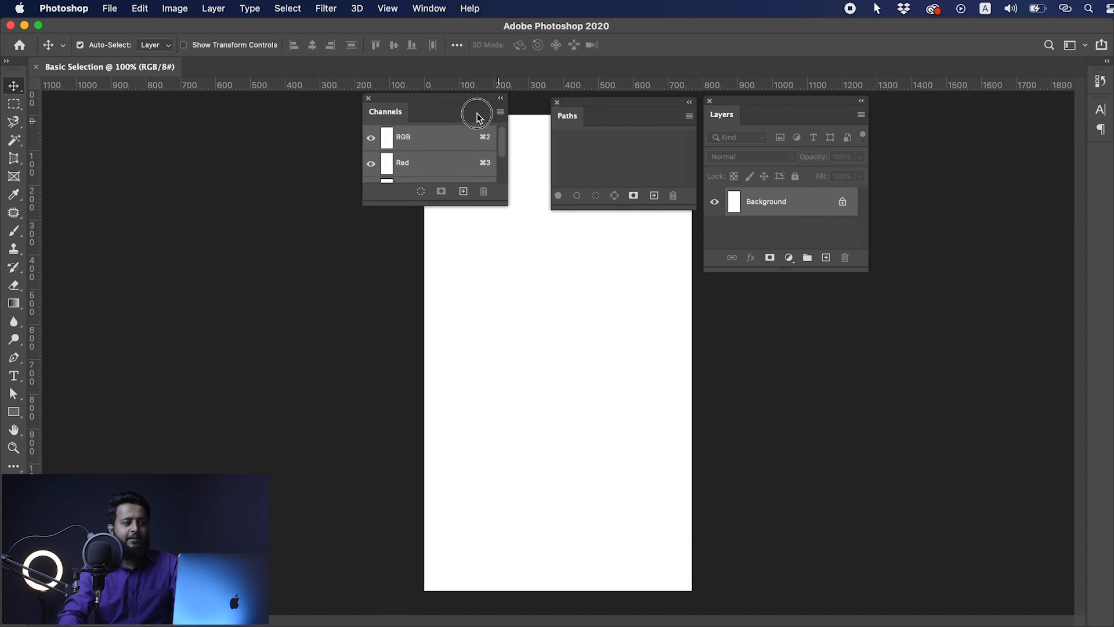
drag(11, 74, 211, 118)
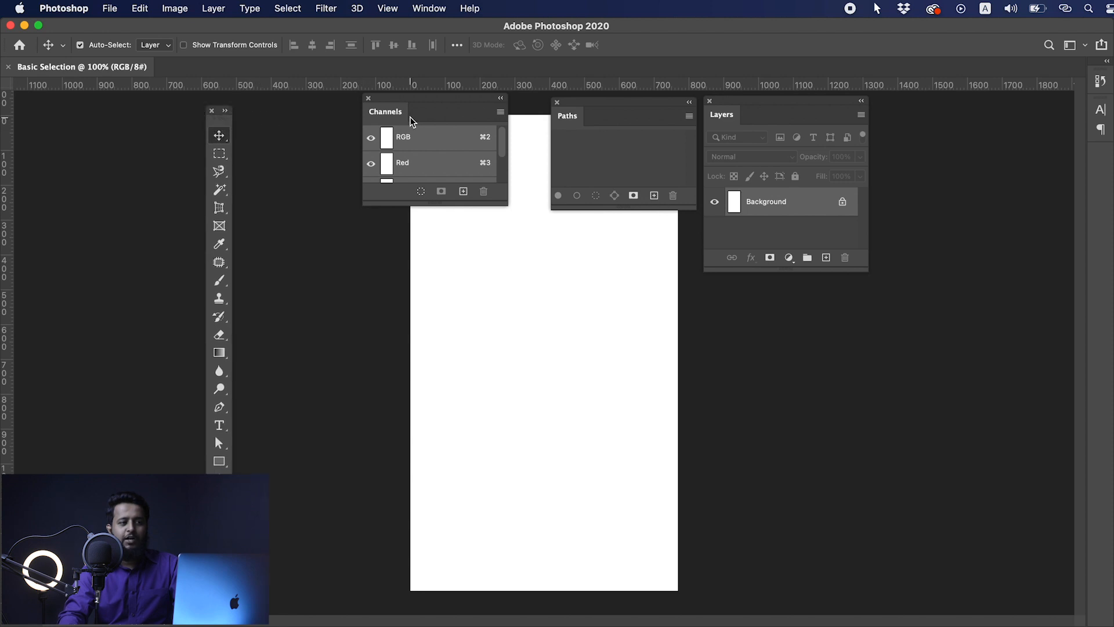
drag(501, 119, 1012, 125)
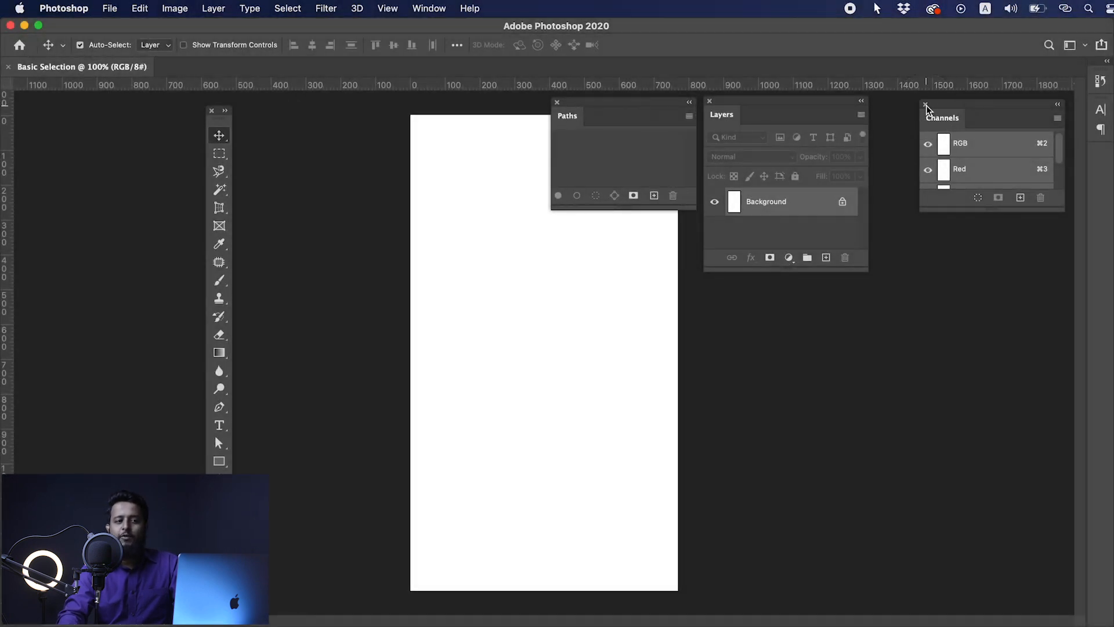
Step: Close the floating Channels, Layers and Paths panels and the toolbar
click(926, 106)
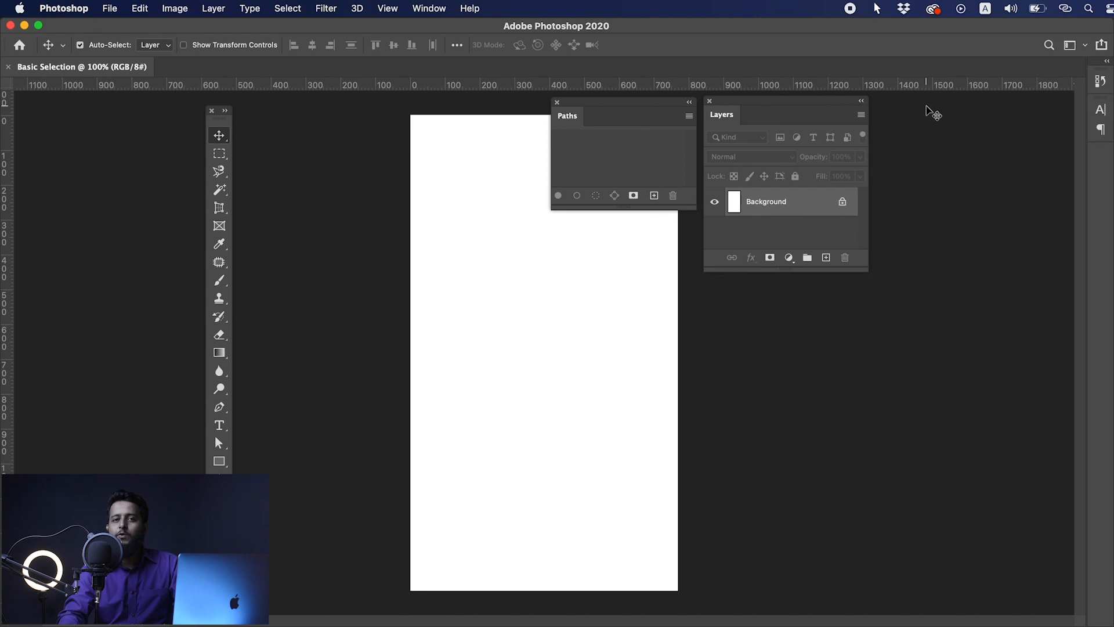
right_click(769, 118)
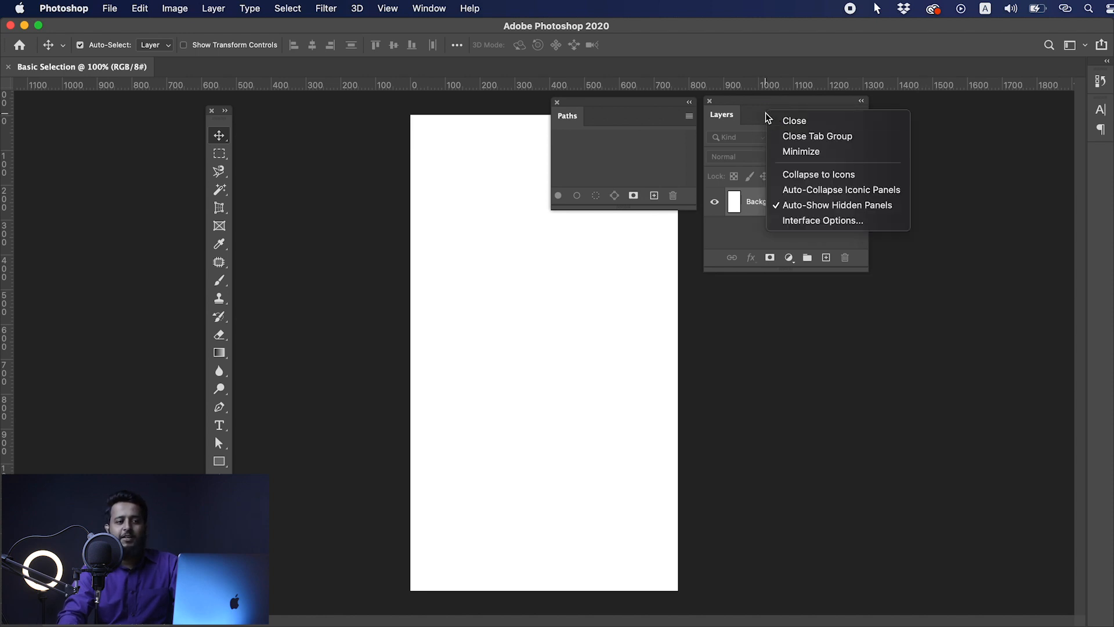
click(801, 124)
right_click(633, 119)
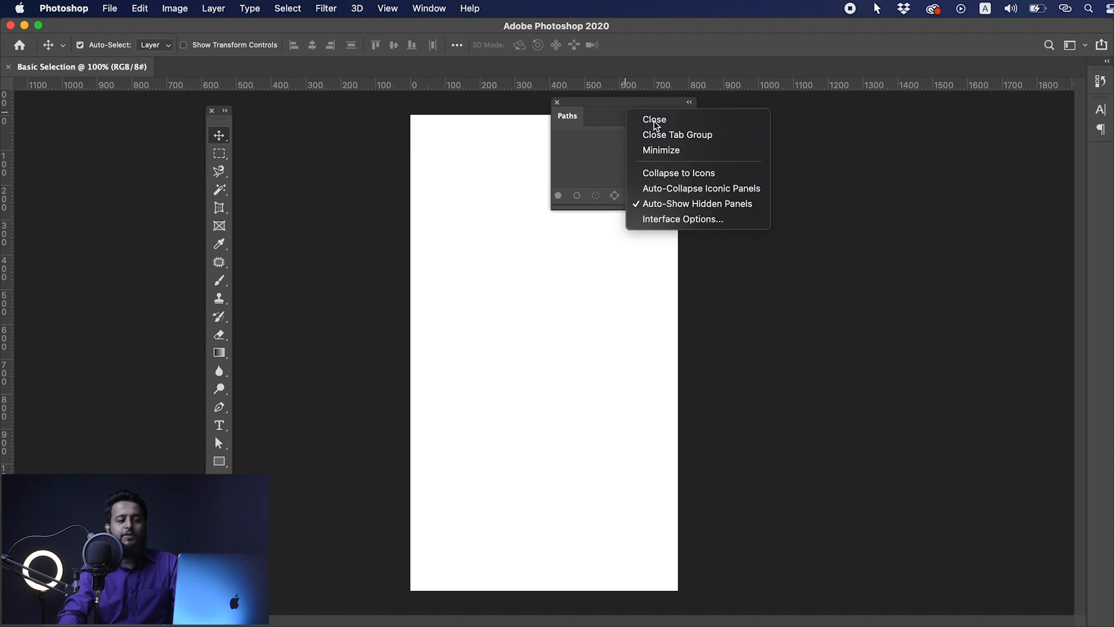
click(652, 121)
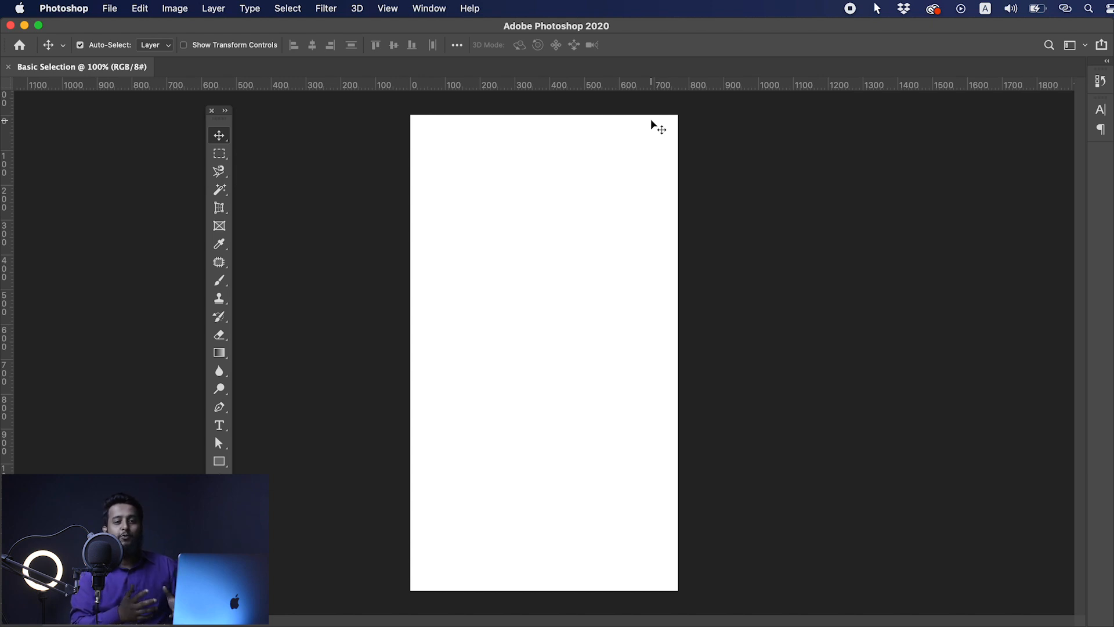
click(211, 111)
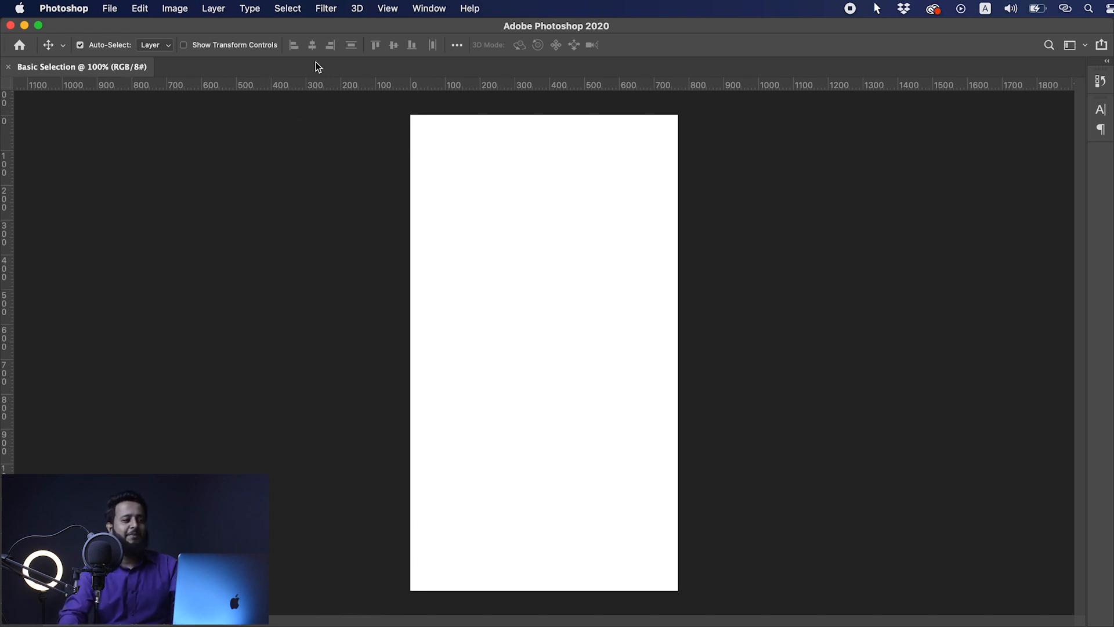
Step: Reset My Tutorial Workspace to restore its original panel layout
click(434, 12)
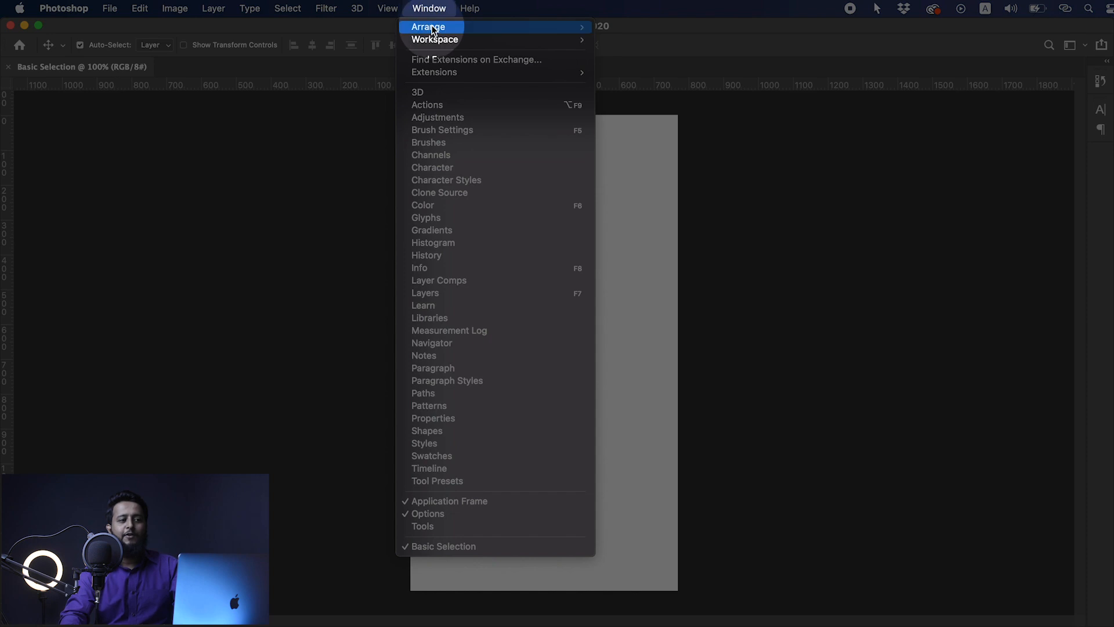
mouse_move(433, 38)
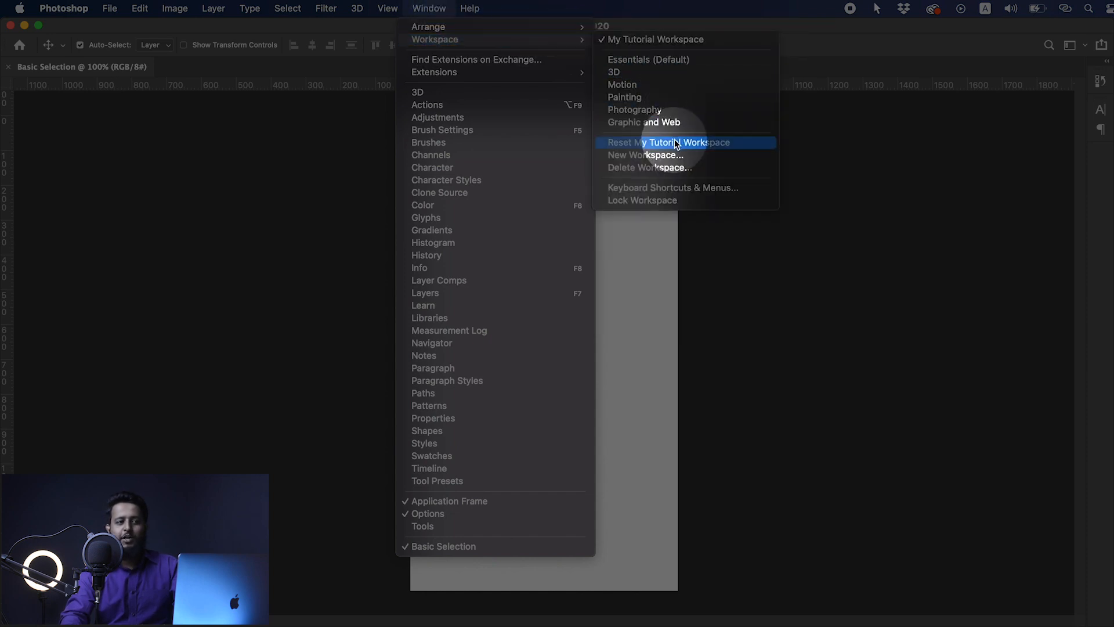
click(637, 144)
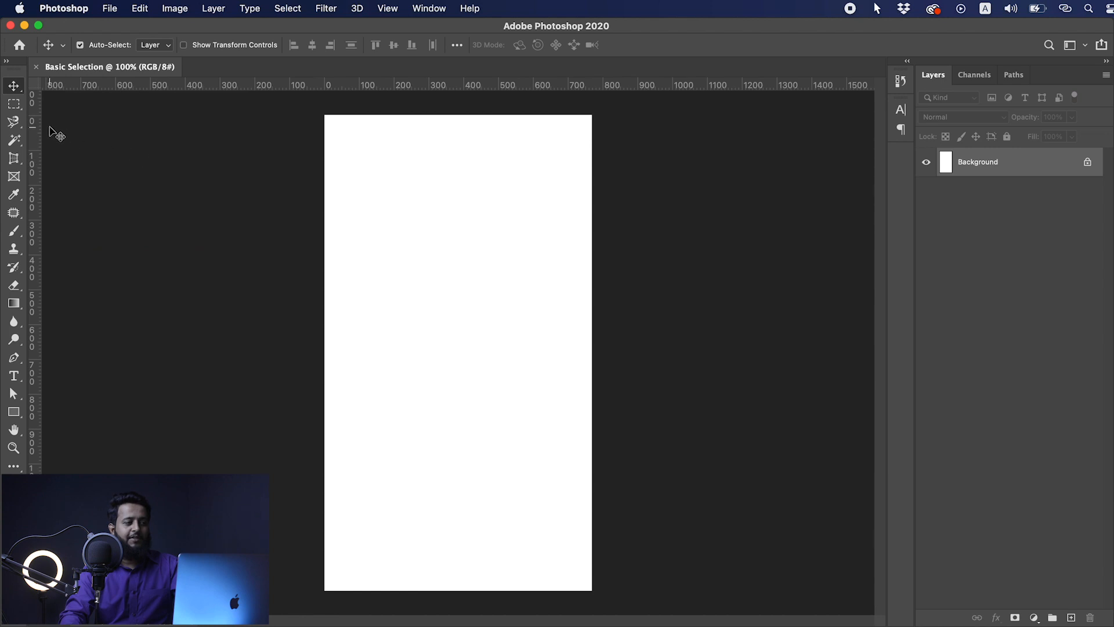
Step: Draw successive rectangular selections with the Rectangular Marquee tool in New Selection mode, ending with an upright rectangle in the canvas's upper half
click(14, 103)
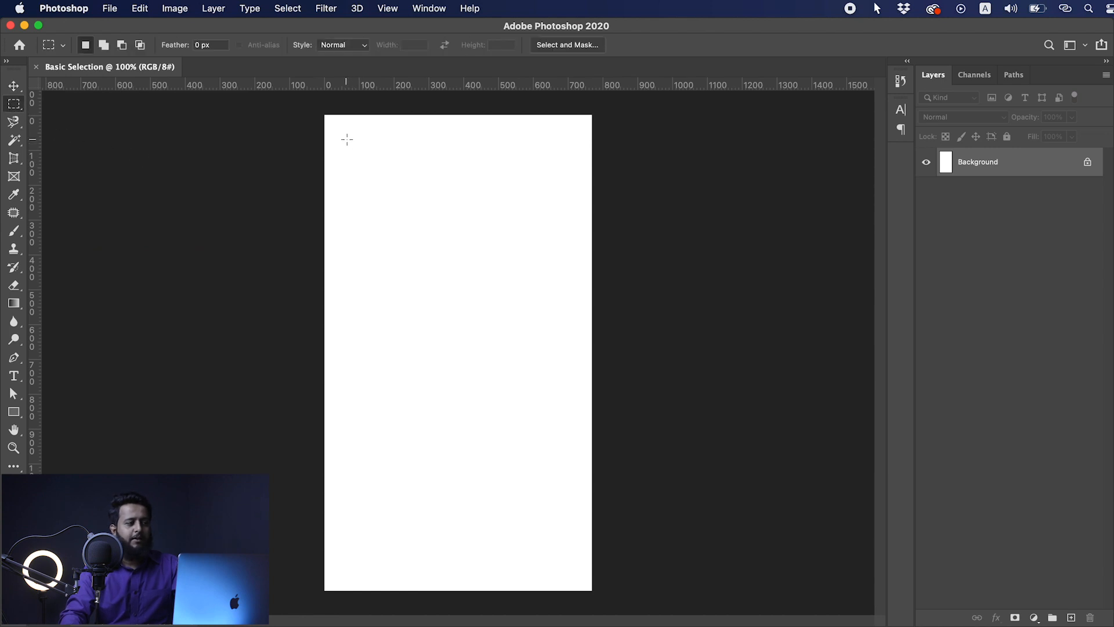
click(352, 142)
drag(351, 141, 549, 261)
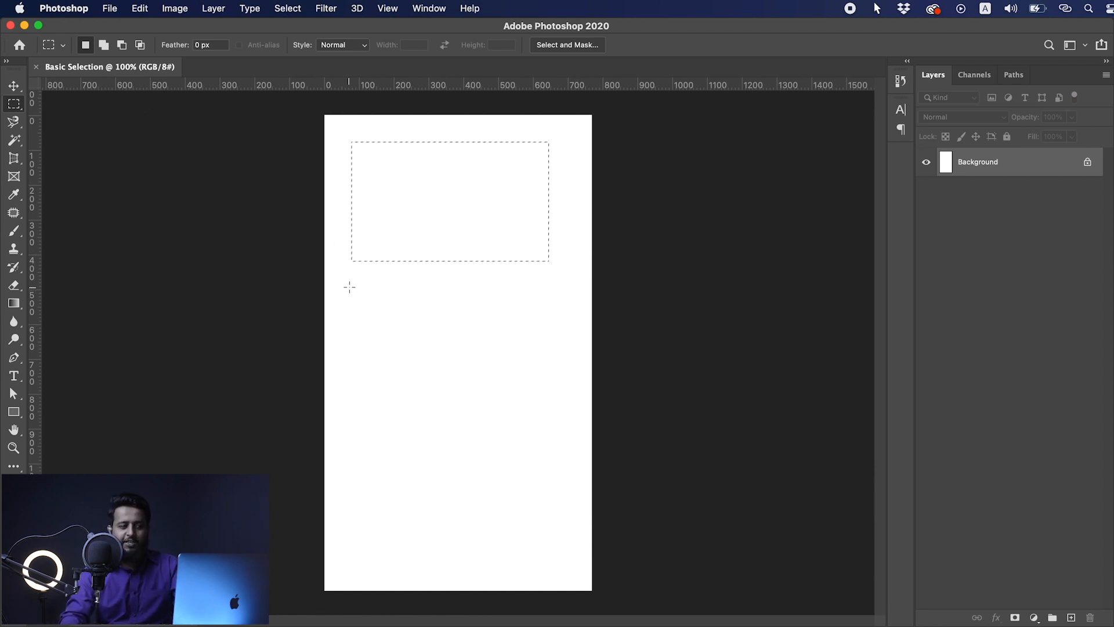
drag(348, 286, 562, 462)
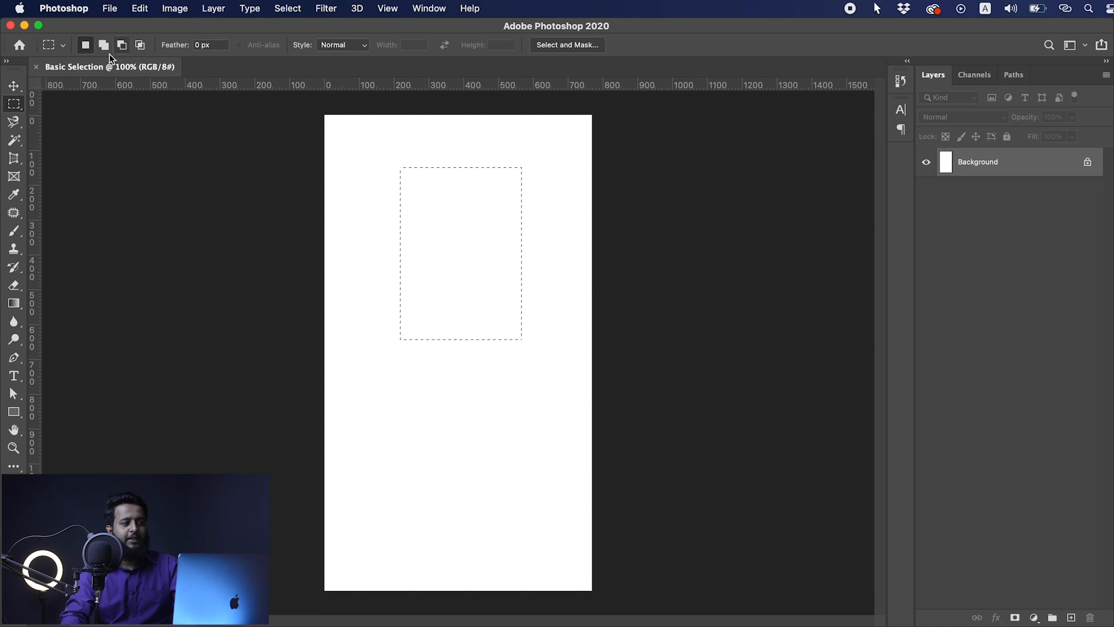
Step: Add a rectangle of about 619 × 529 px over the selection's lower half and a narrower one extending below it
click(106, 46)
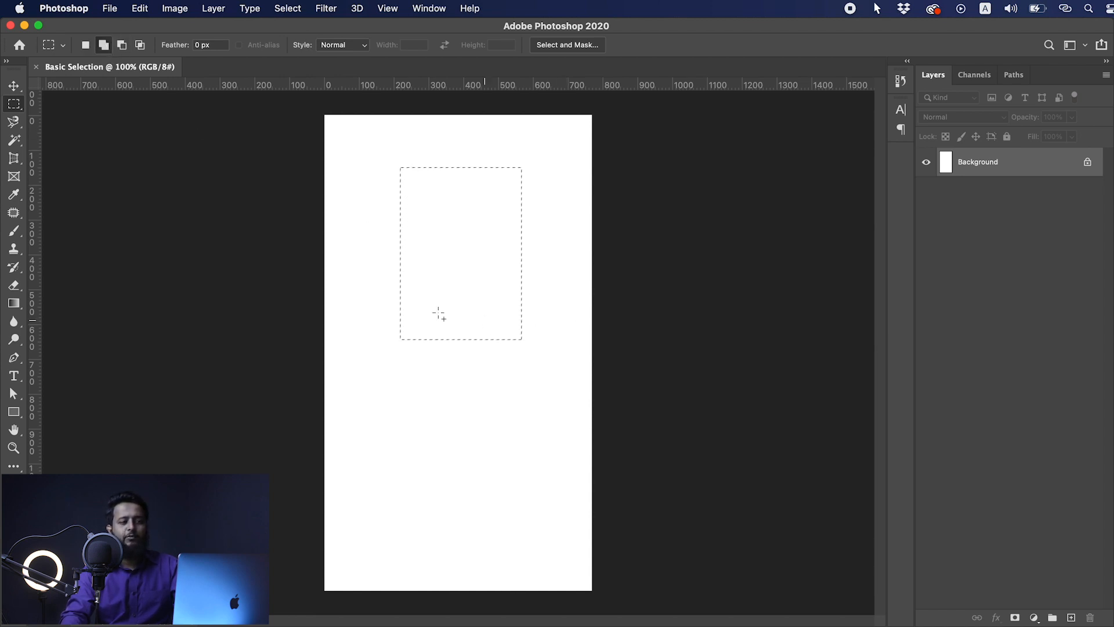
drag(374, 275, 563, 422)
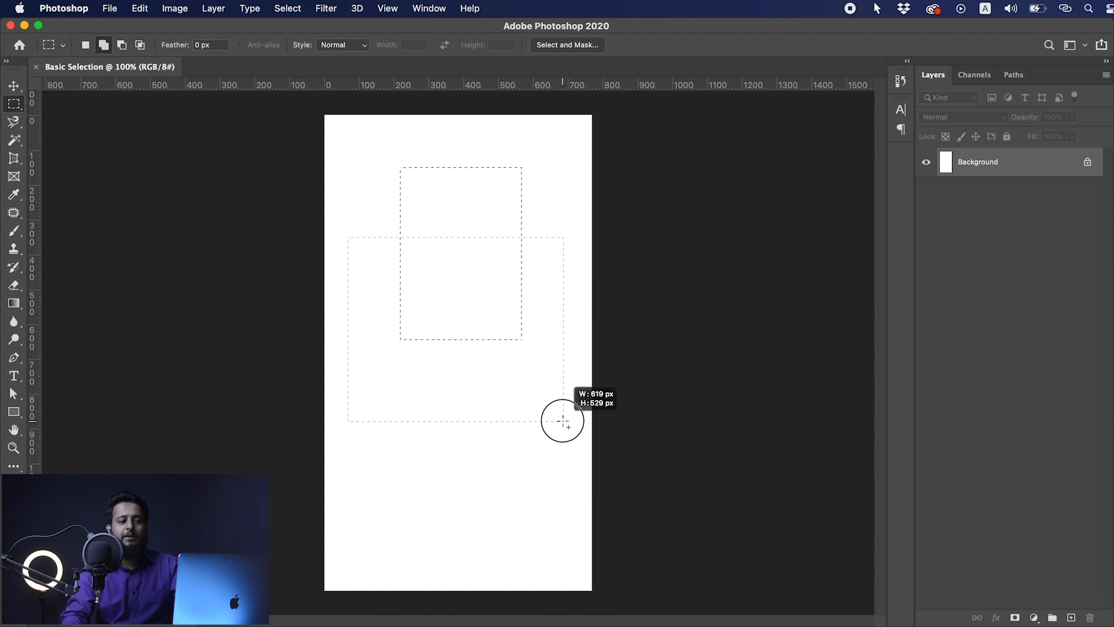
drag(562, 421, 563, 421)
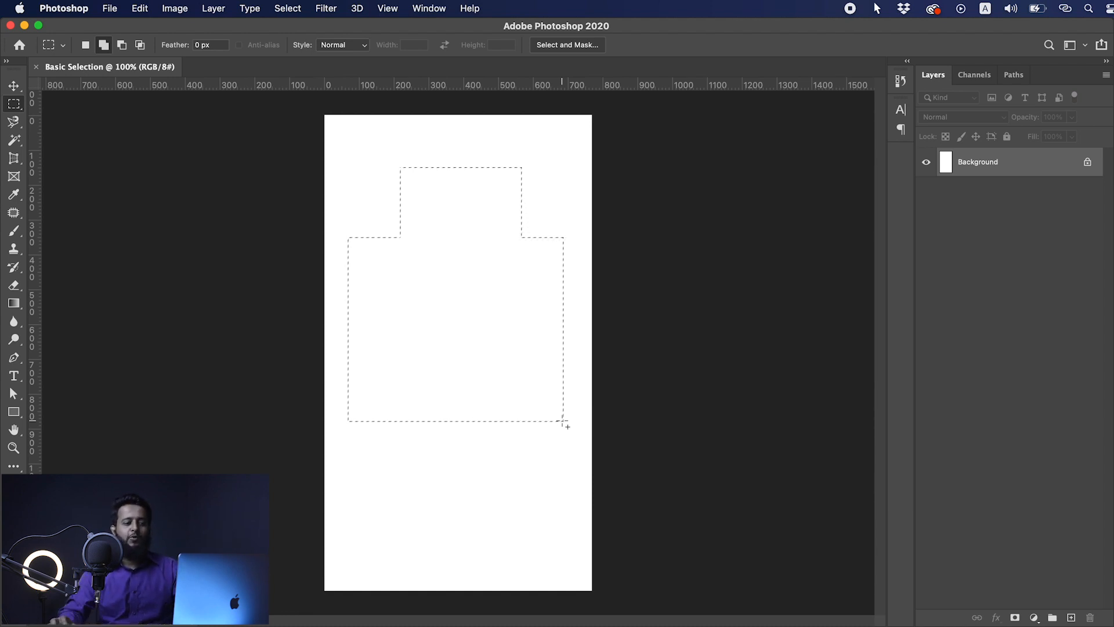
drag(386, 495, 530, 358)
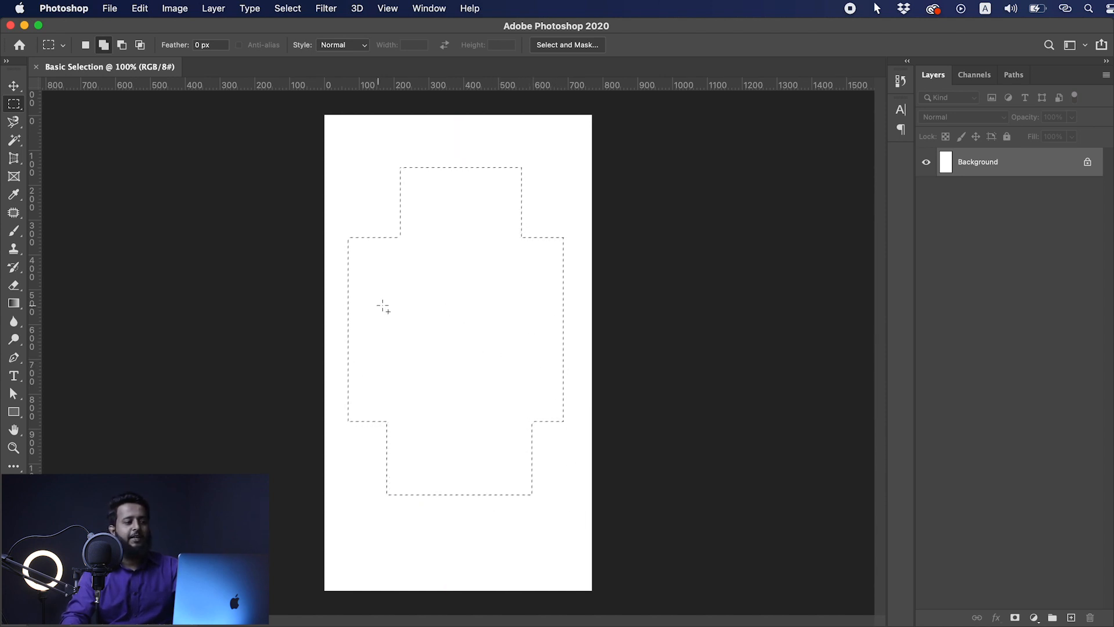
Step: Subtract a rectangle of about 412 × 672 px from the upper-left part of the selection
click(122, 46)
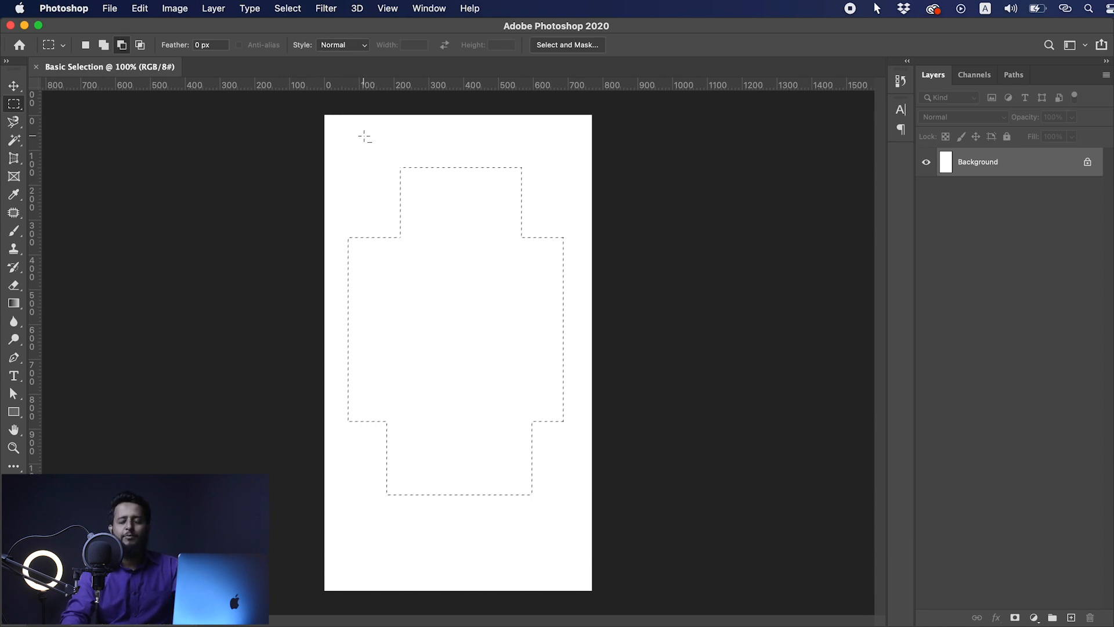
drag(363, 137, 505, 371)
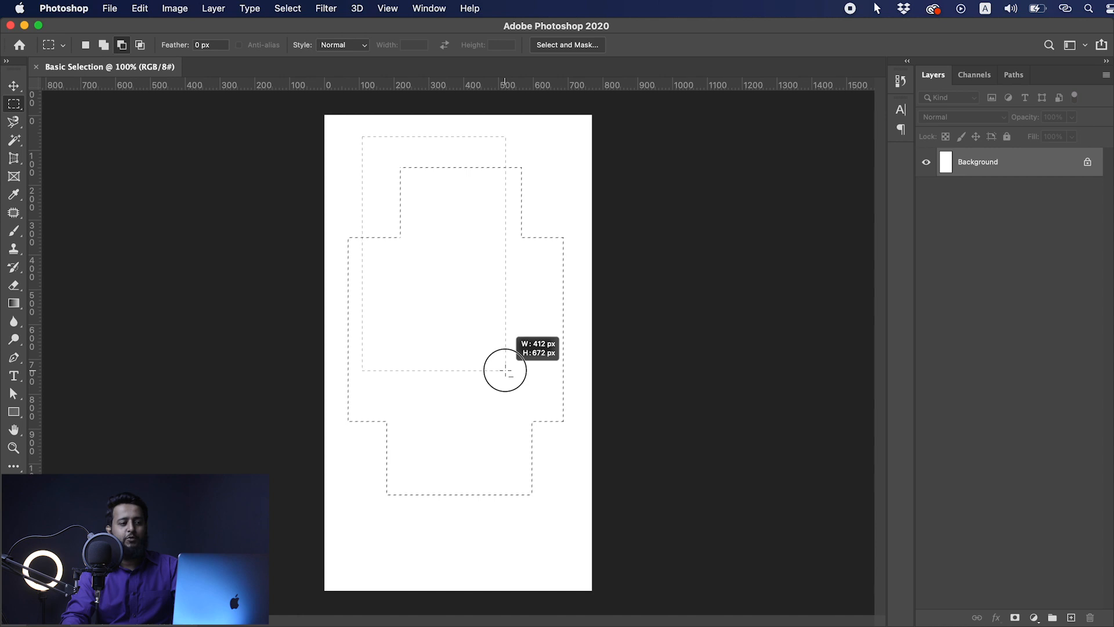
drag(506, 370, 505, 370)
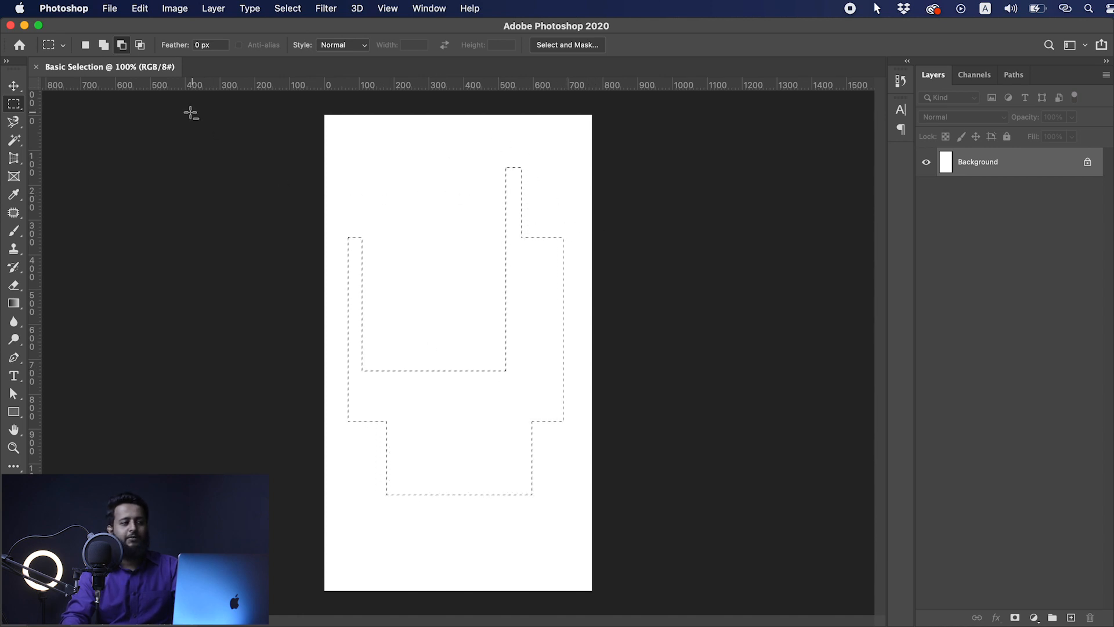
Step: Intersect the selection with a rectangle of about 716 × 421 px across its lower middle
click(139, 45)
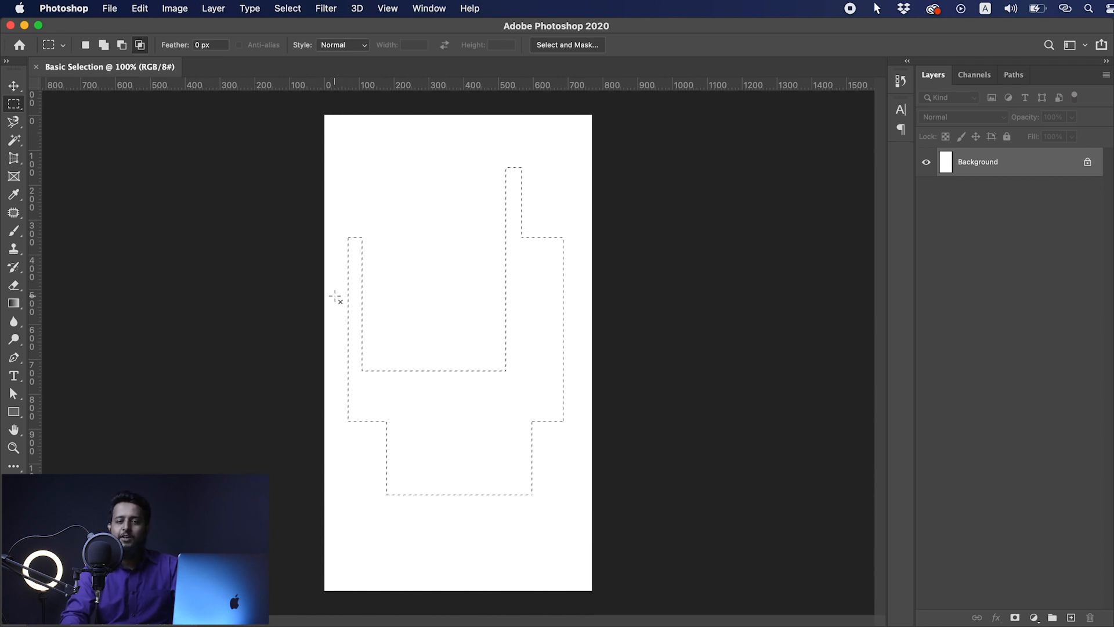
drag(506, 396, 583, 442)
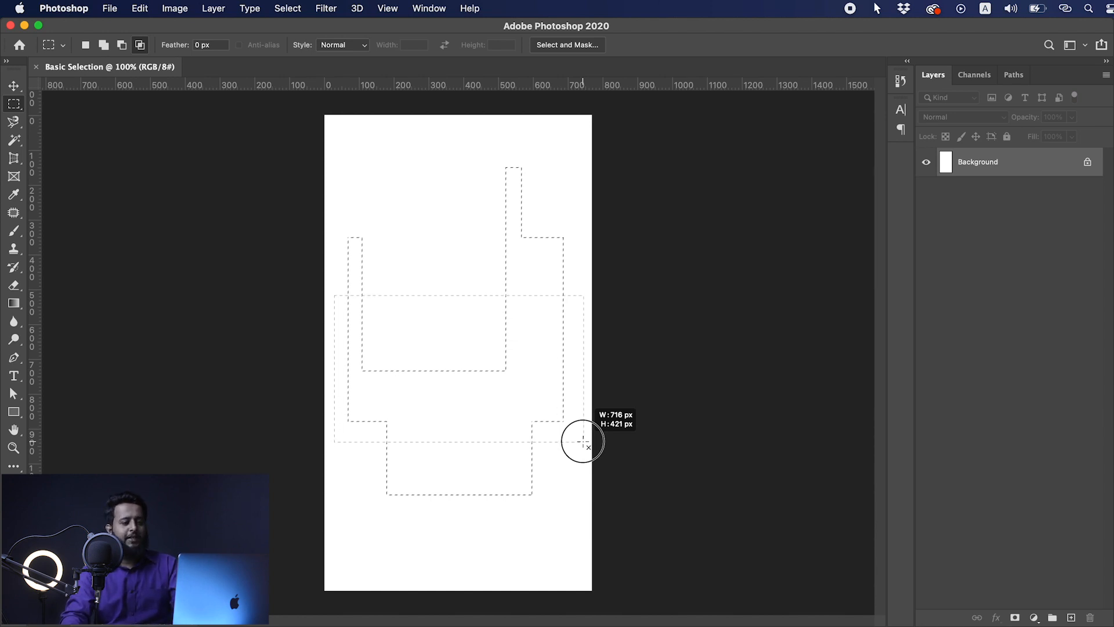
drag(583, 442, 583, 442)
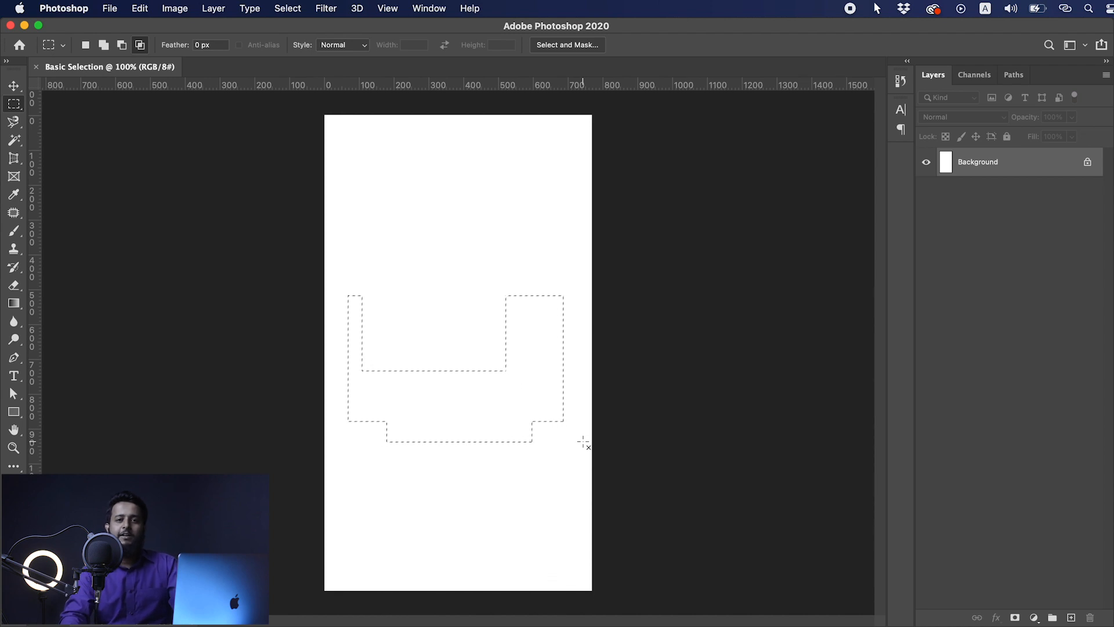
Step: Return to New Selection mode and add three overlapping rectangles to the upper part of the selection with the temporary add modifier
click(90, 46)
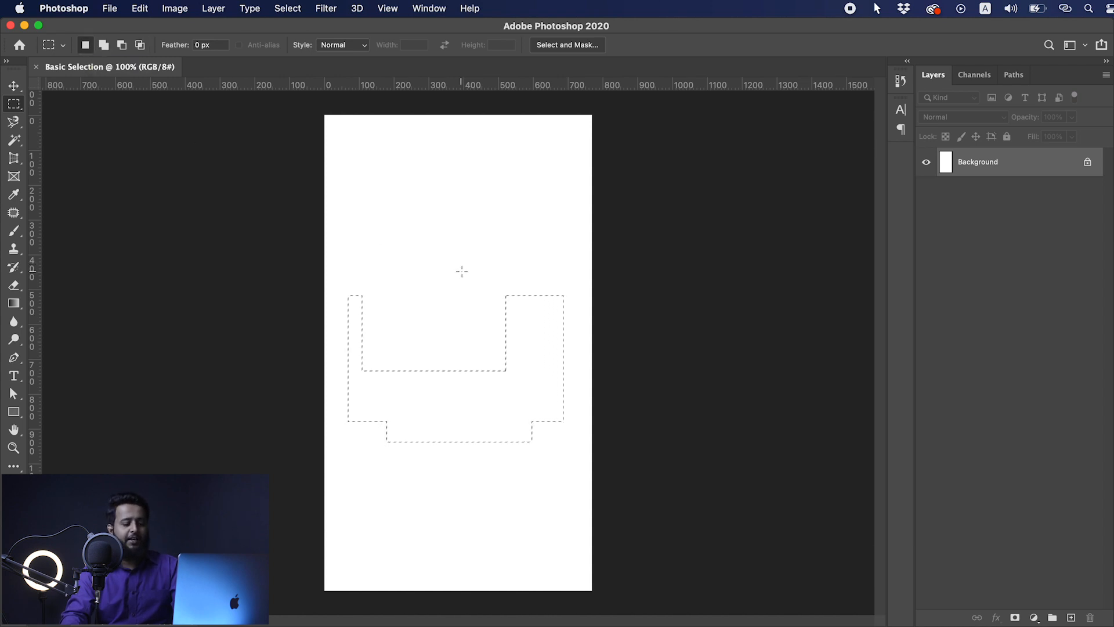
key(shift)
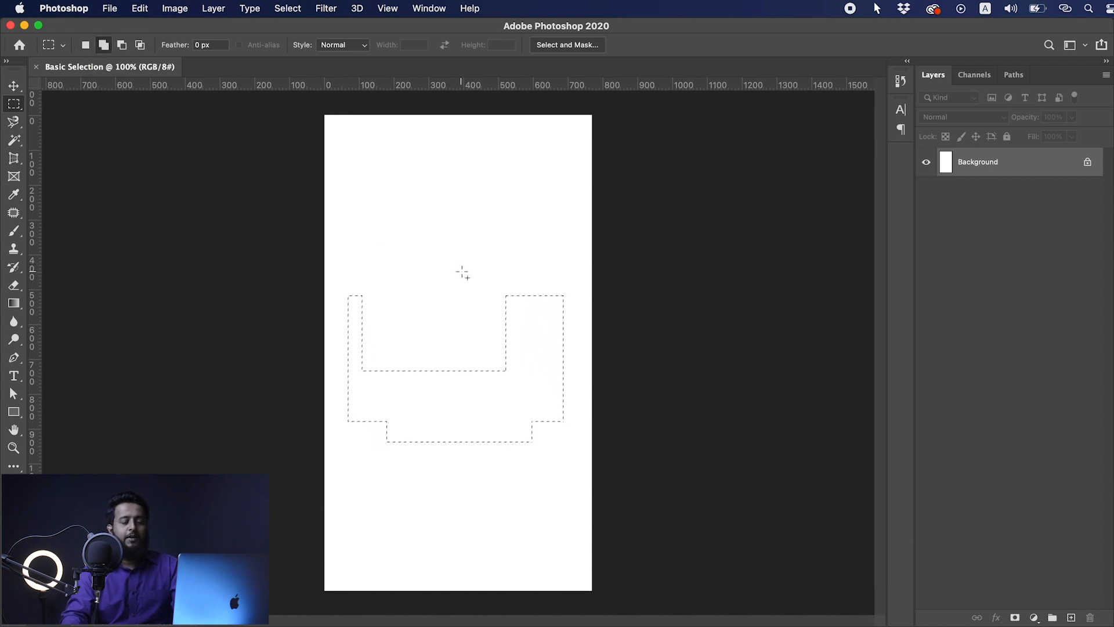
drag(432, 224, 534, 402)
drag(395, 254, 496, 308)
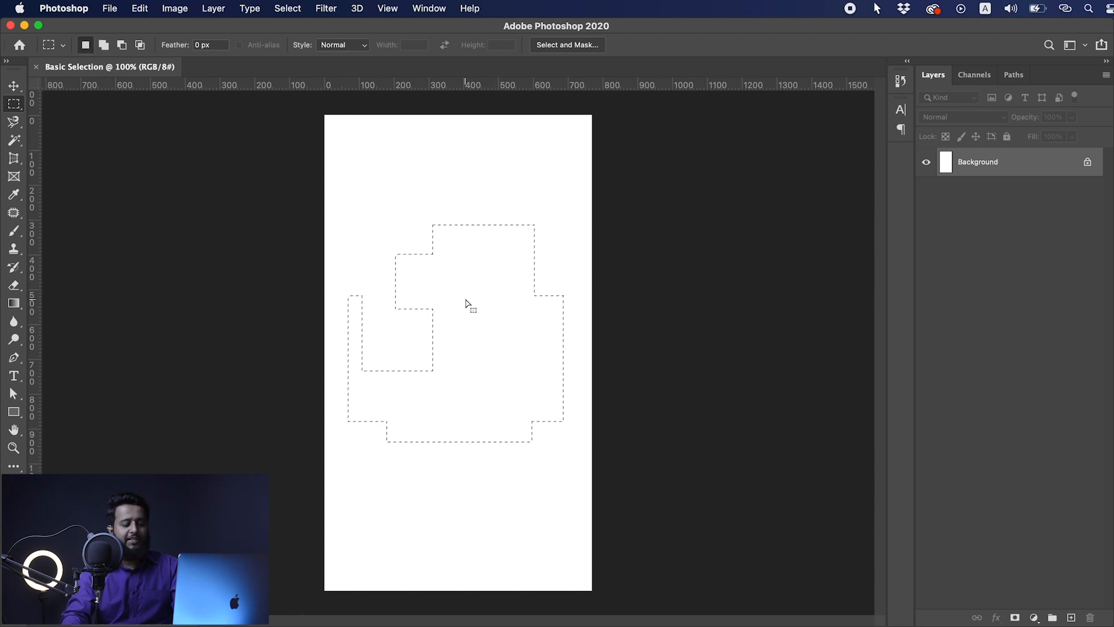
drag(409, 176, 509, 259)
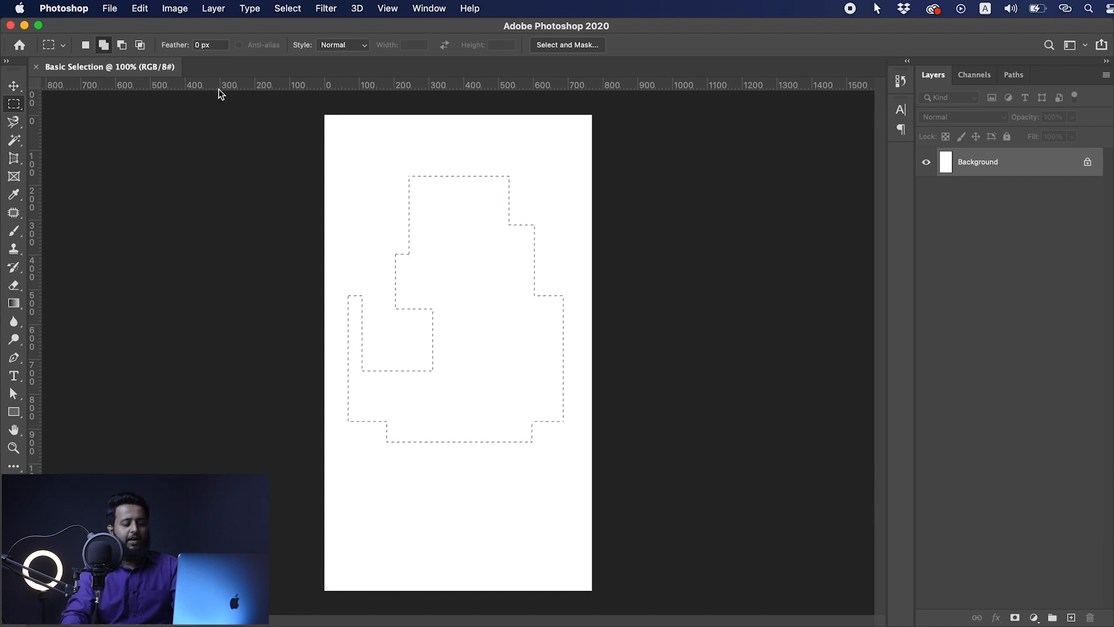
Step: Subtract a wide rectangle from the selection's upper part and an upright one from its lower middle with the temporary subtract modifier
key(alt)
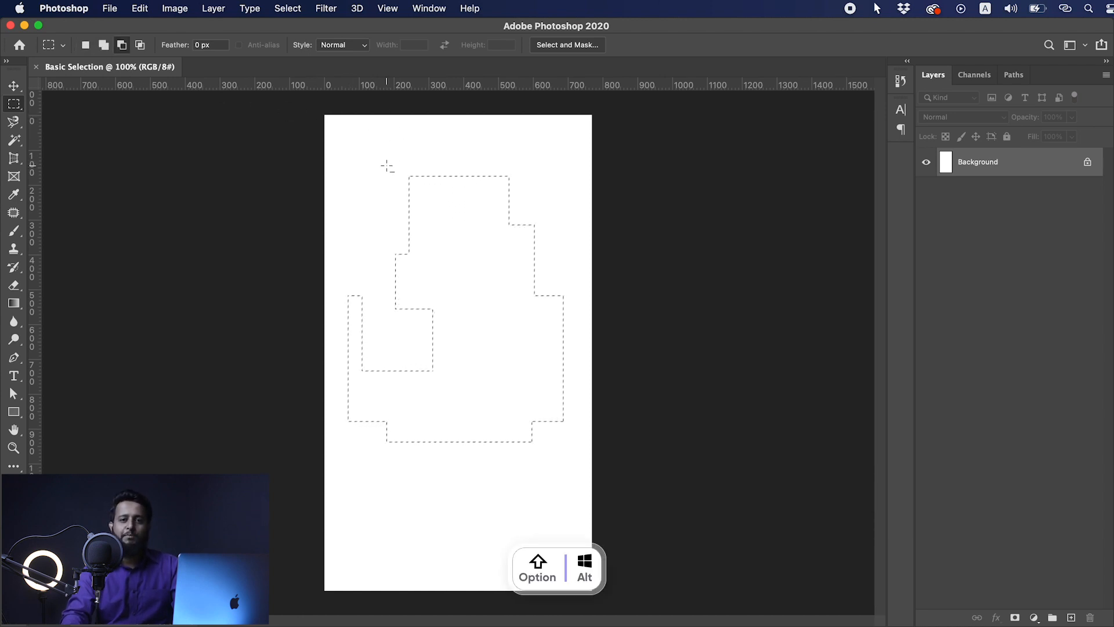
drag(370, 193, 550, 313)
drag(394, 342, 486, 455)
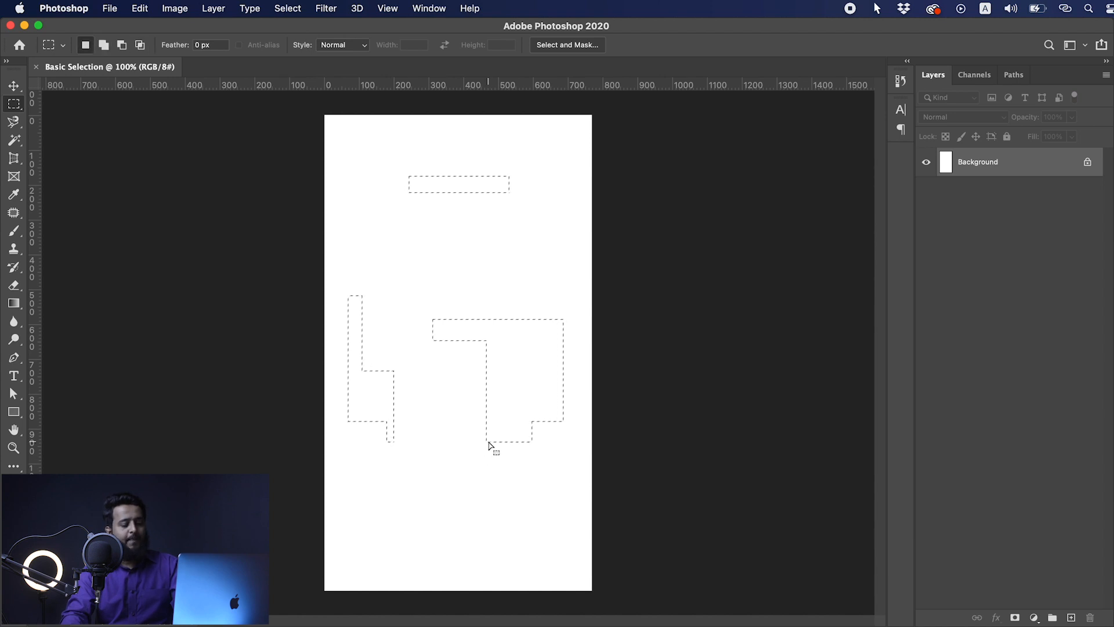
Step: Intersect the selection with a tall rectangle down the canvas's centre with the temporary intersect modifiers
key(alt)
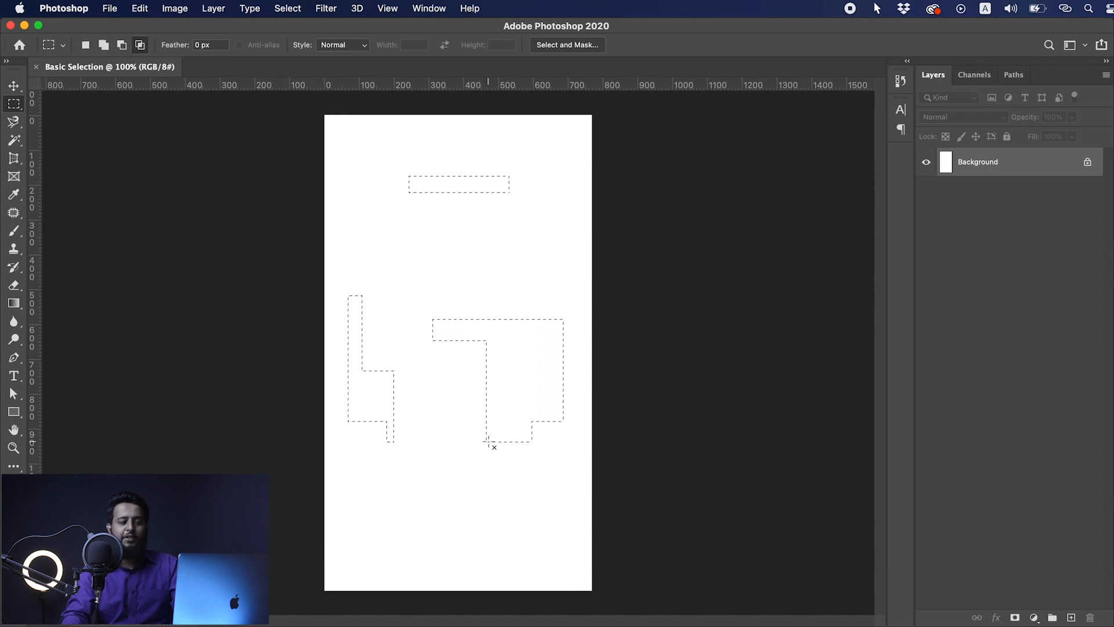
key(shift)
drag(410, 151, 517, 437)
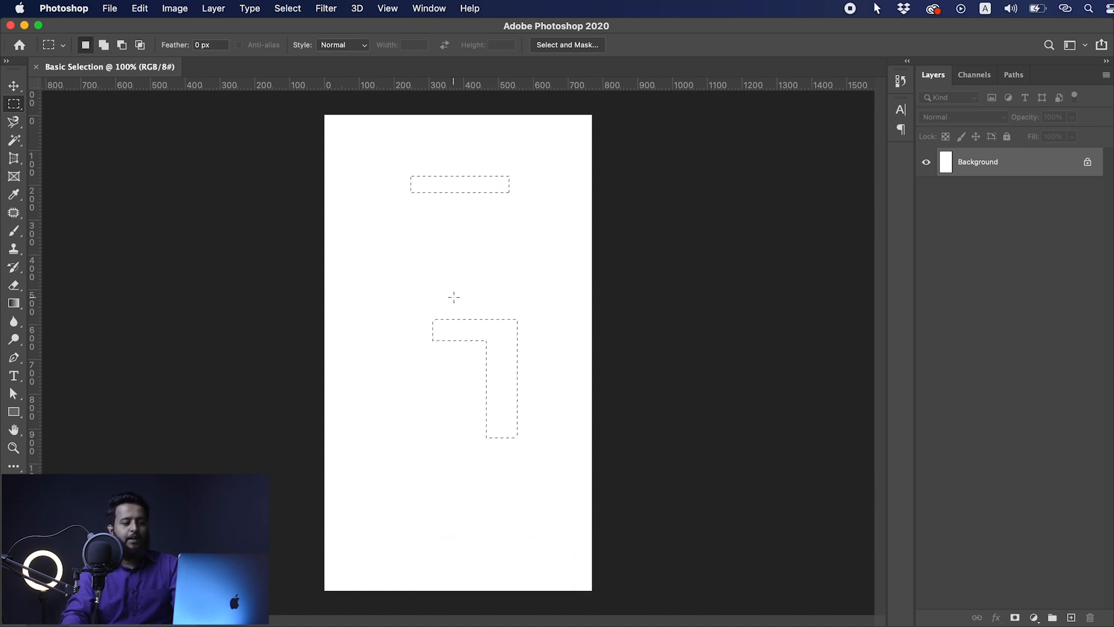
Step: Deselect the combined rectangular selection on the blank canvas
key(v)
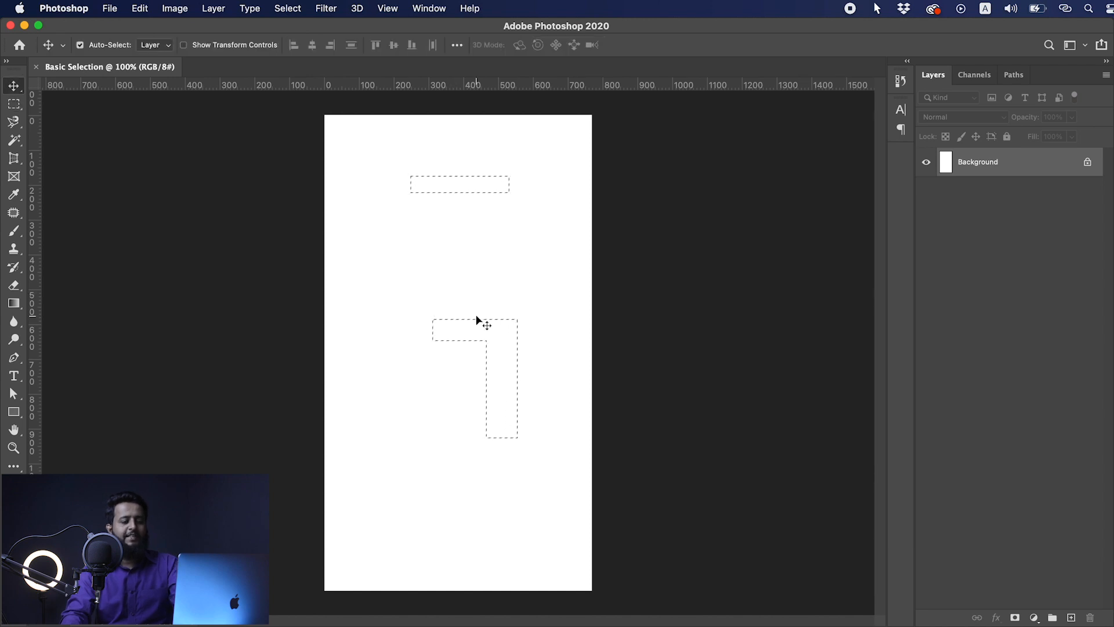
key(m)
right_click(489, 323)
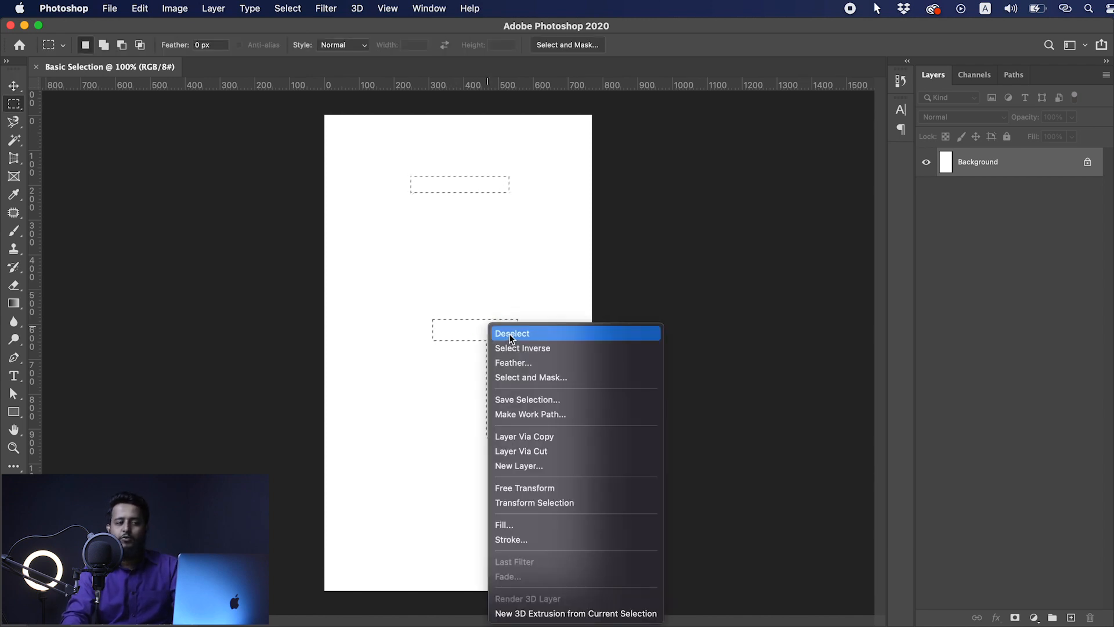
click(509, 333)
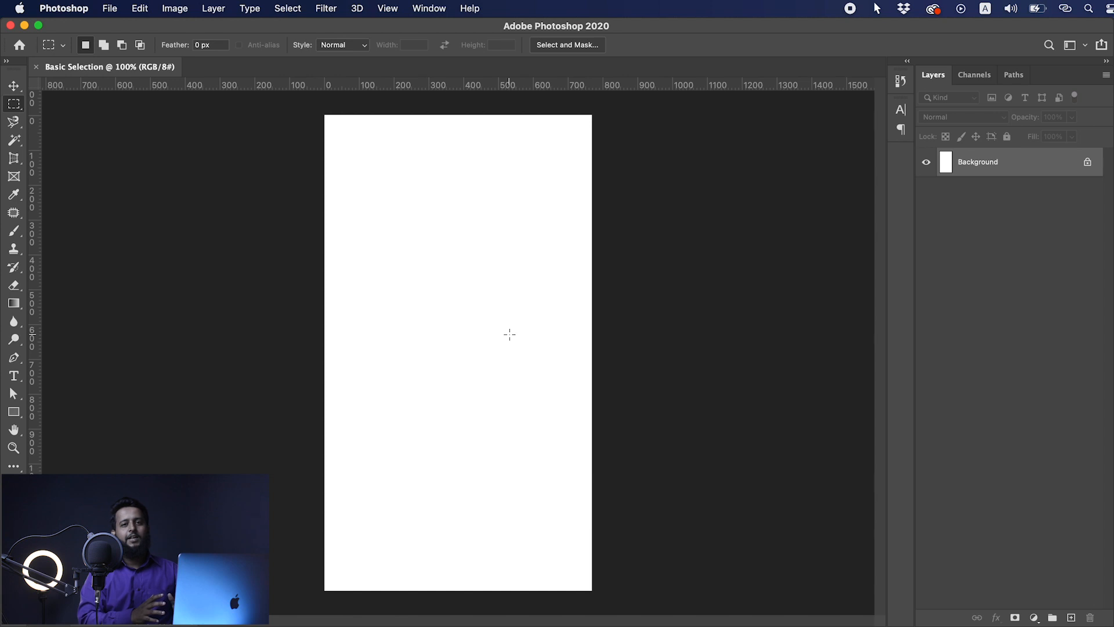
Step: Draw an elliptical selection in the canvas's upper part with the Elliptical Marquee tool, reposition it slightly and deselect it
click(15, 107)
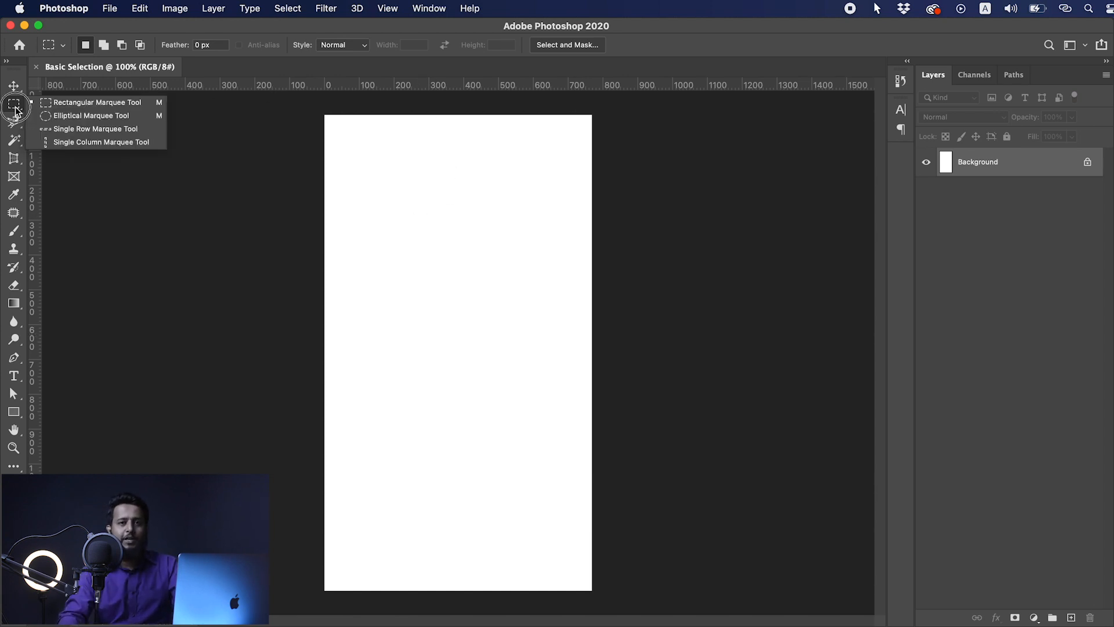
click(49, 117)
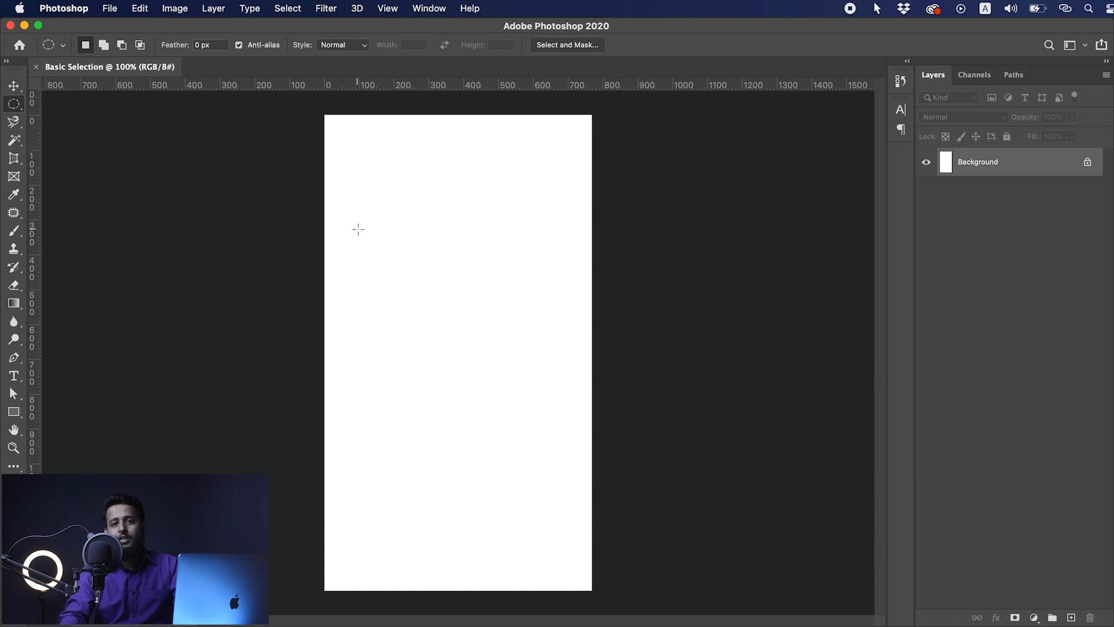
drag(357, 199, 534, 345)
mouse_move(437, 331)
mouse_down()
mouse_move(428, 318)
mouse_move(470, 380)
mouse_move(428, 315)
mouse_up()
key(super+d)
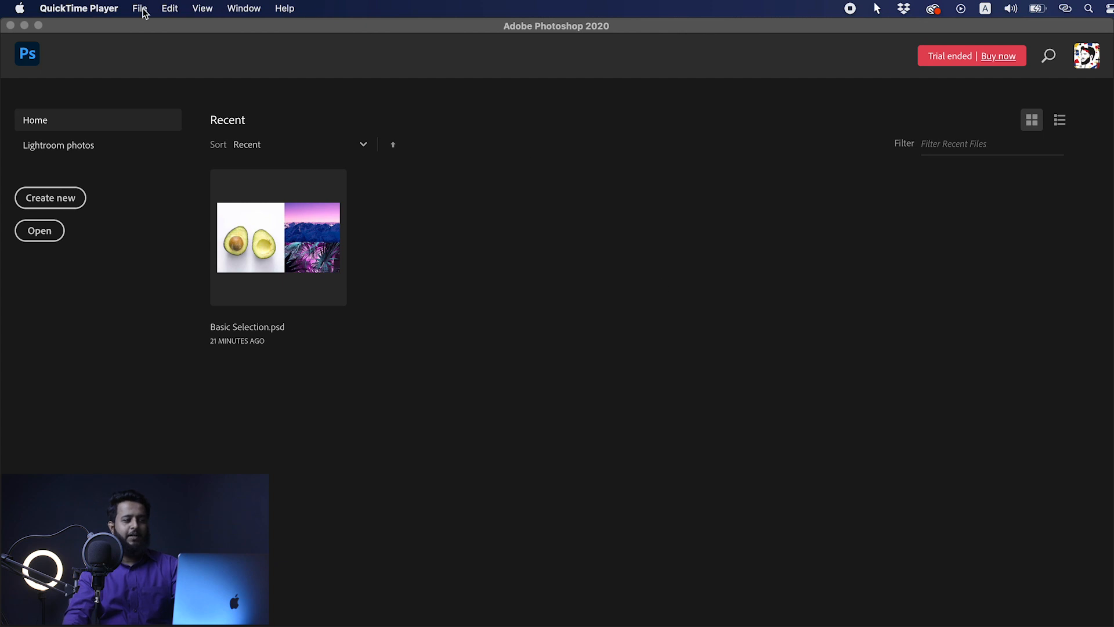
Step: Open the file Basic Selection.psd from the OI folder
click(330, 336)
click(110, 8)
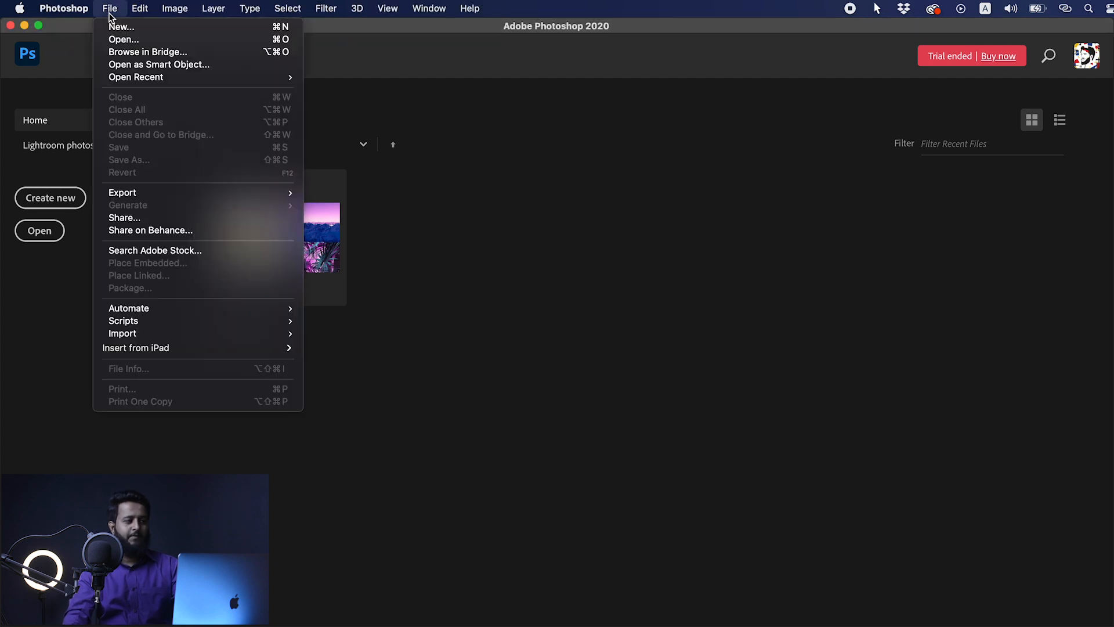
click(123, 40)
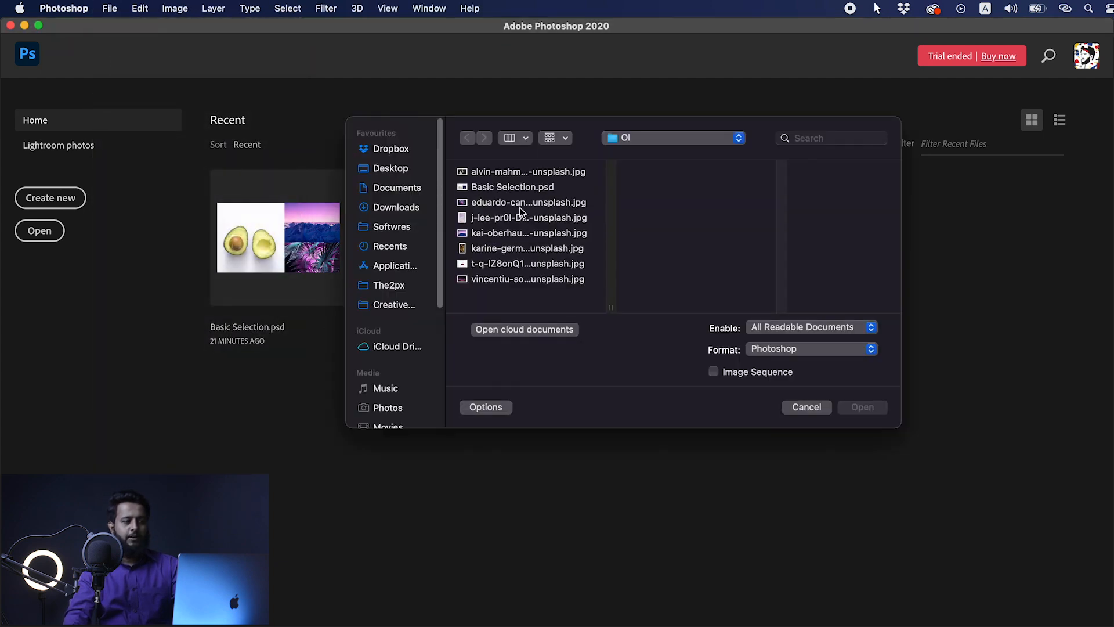
double_click(519, 188)
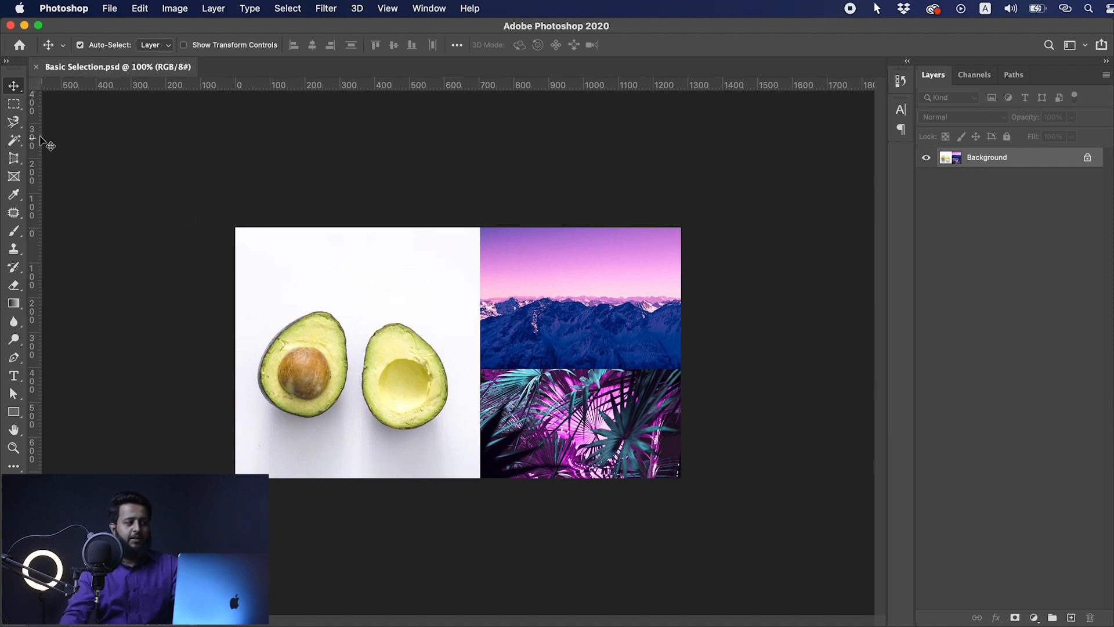
Step: Select the avocado photo with a rectangular marquee of about 703 × 720 px and copy it to a new layer
click(13, 105)
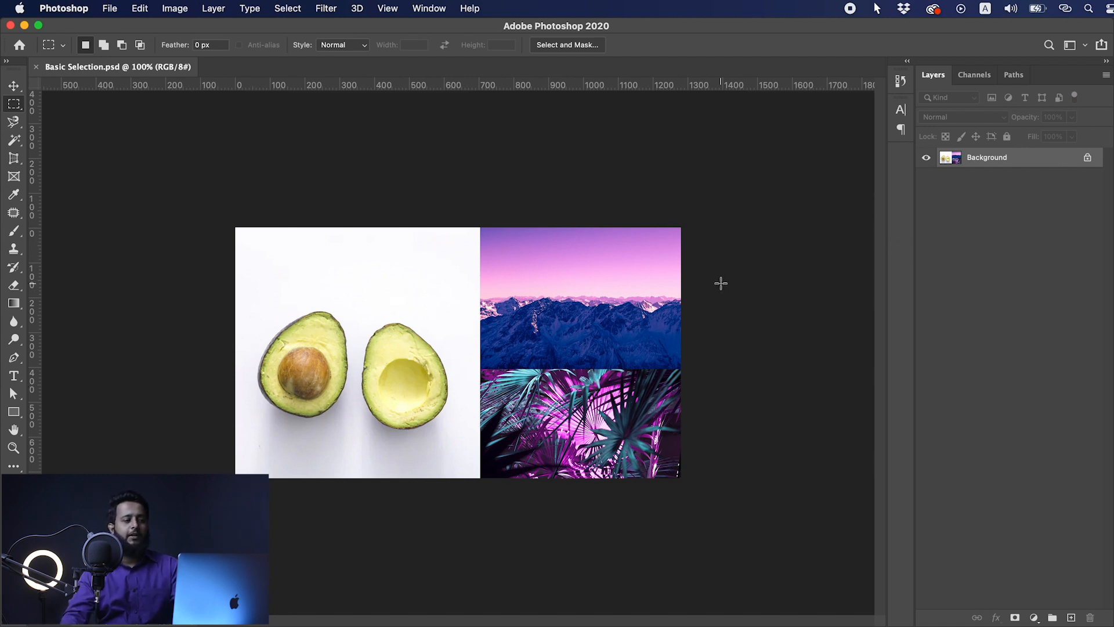
drag(220, 205, 480, 492)
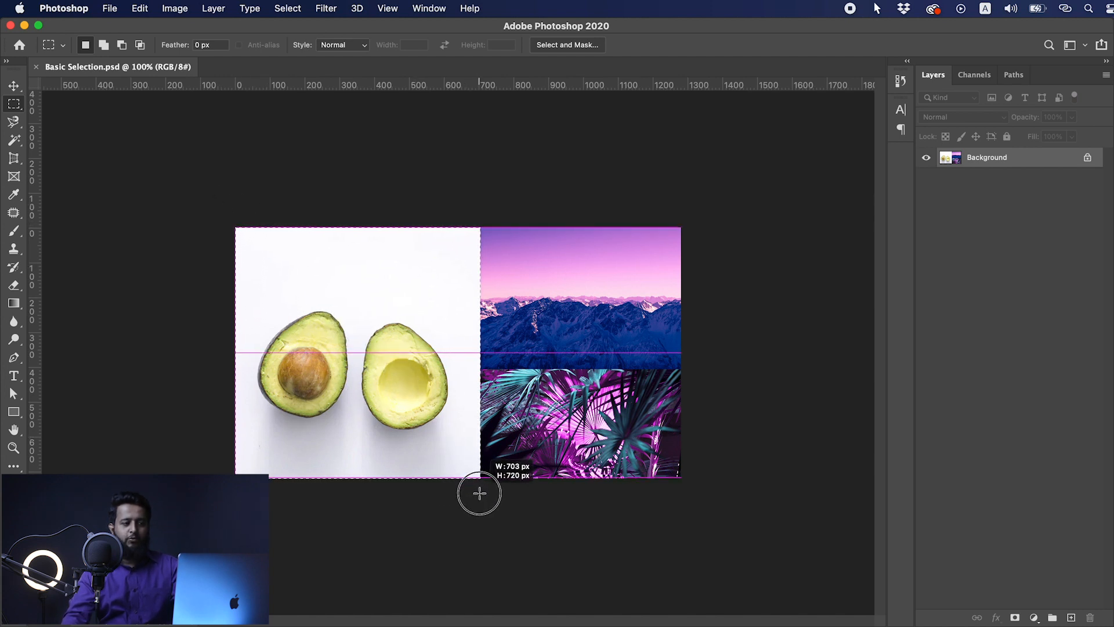
drag(479, 493, 479, 493)
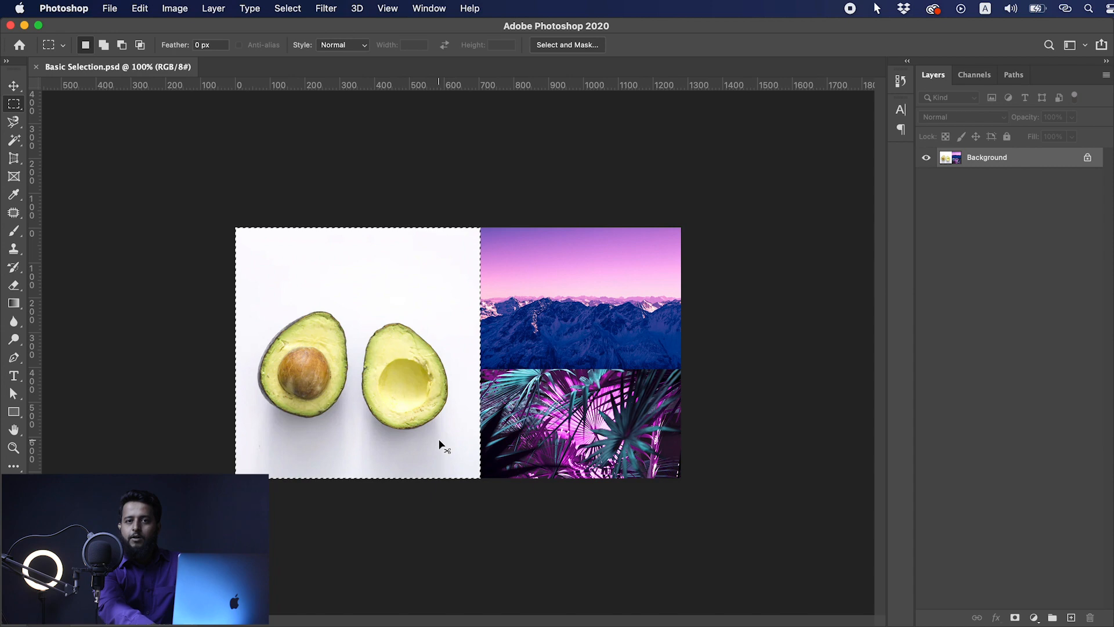
key(super+plus)
key(super+minus)
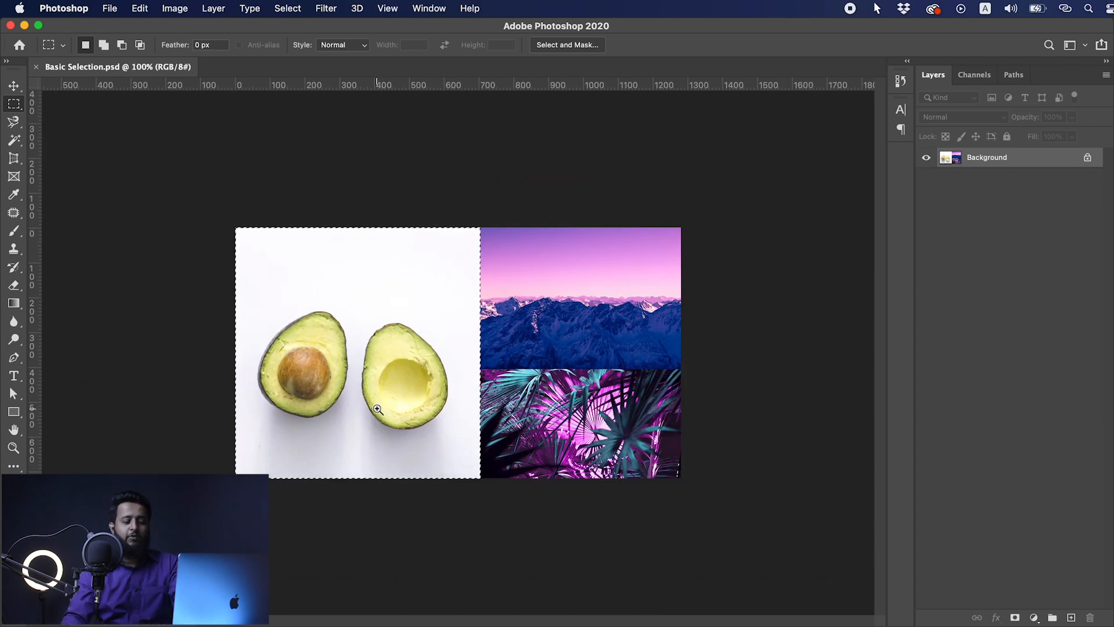
mouse_move(382, 408)
mouse_down()
mouse_move(416, 401)
mouse_move(392, 406)
mouse_up()
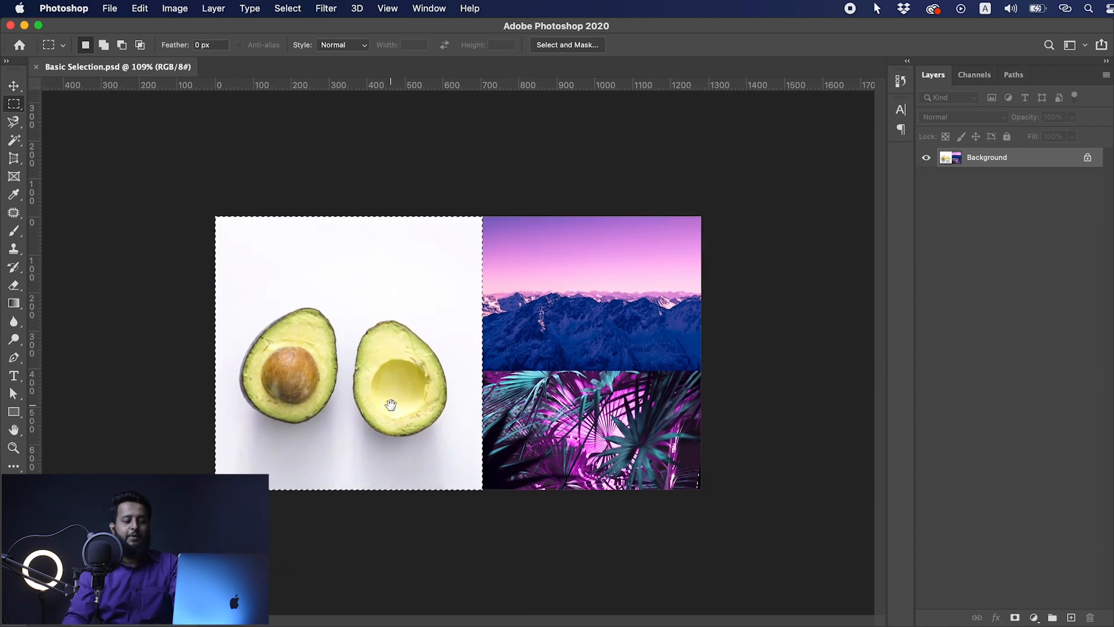
mouse_move(398, 405)
mouse_down()
mouse_move(422, 393)
mouse_move(410, 399)
mouse_up()
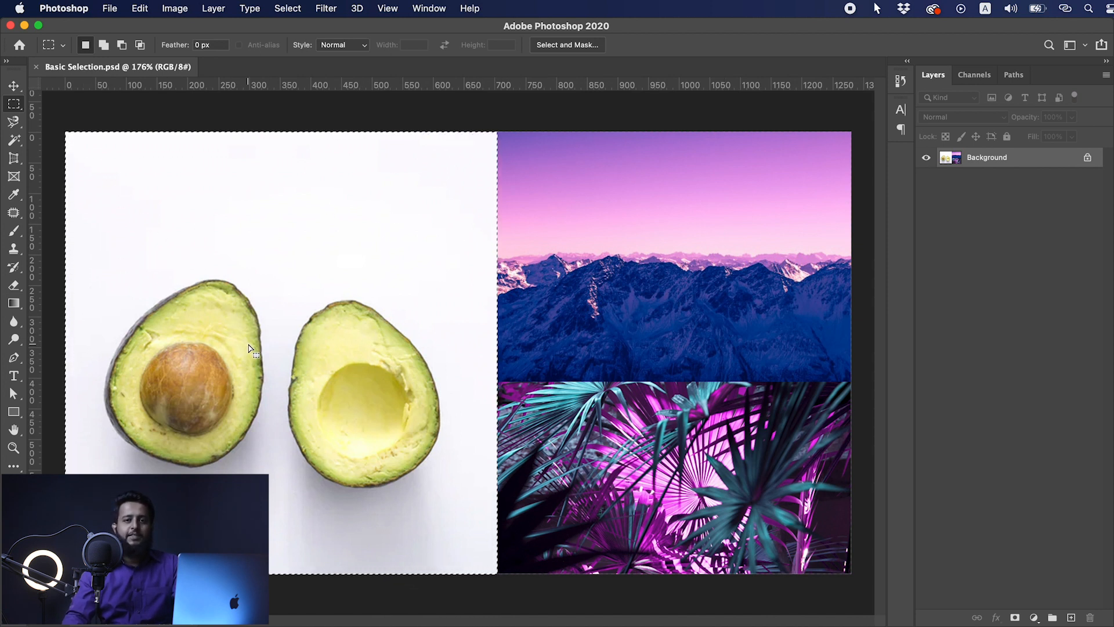
right_click(361, 264)
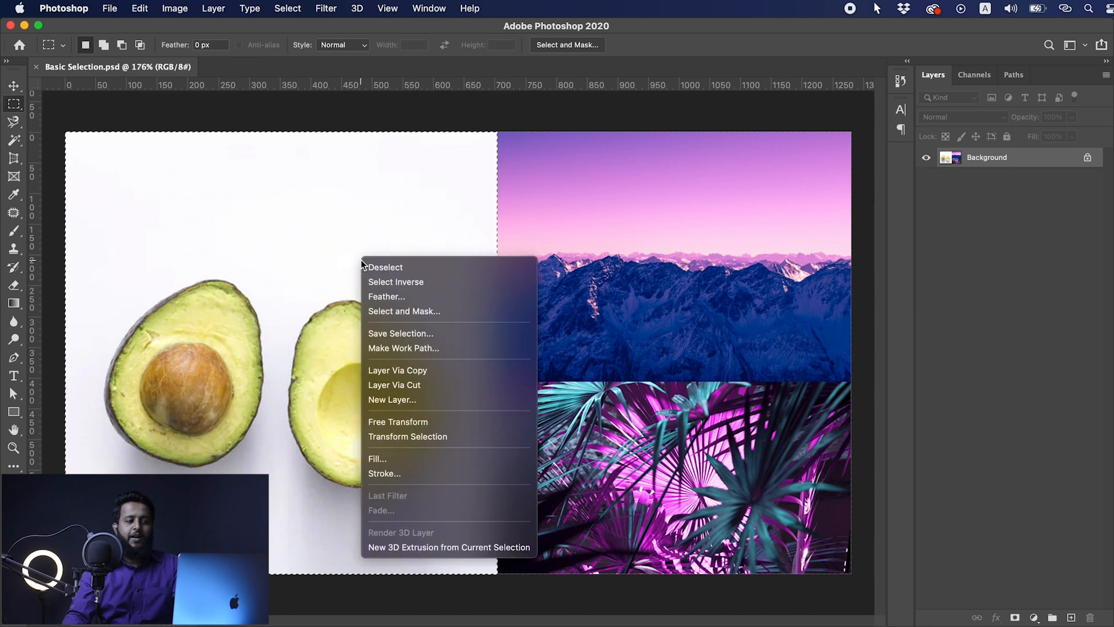
click(457, 371)
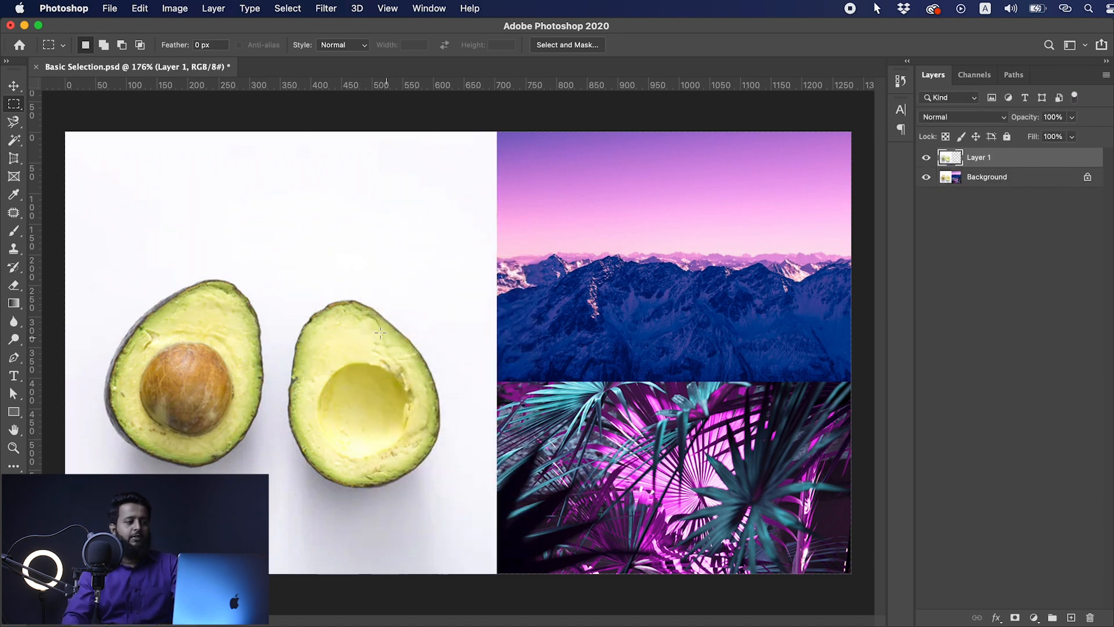
Step: Move the copied avocado layer across the mountain and palm photos, then return it to its original position
click(13, 87)
drag(328, 372, 603, 368)
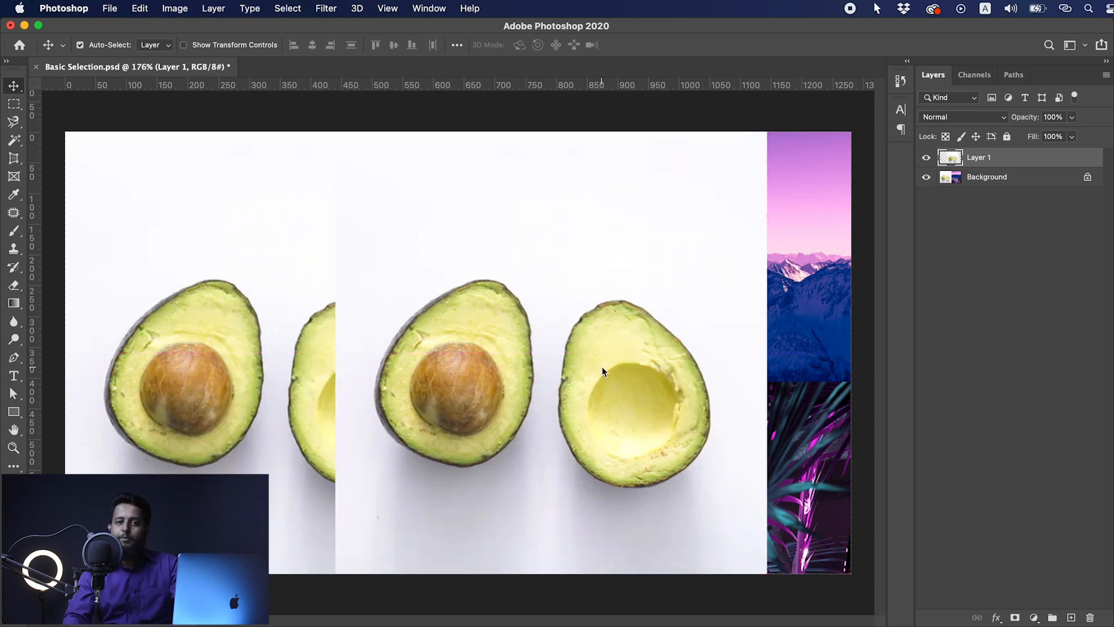
drag(603, 369, 419, 366)
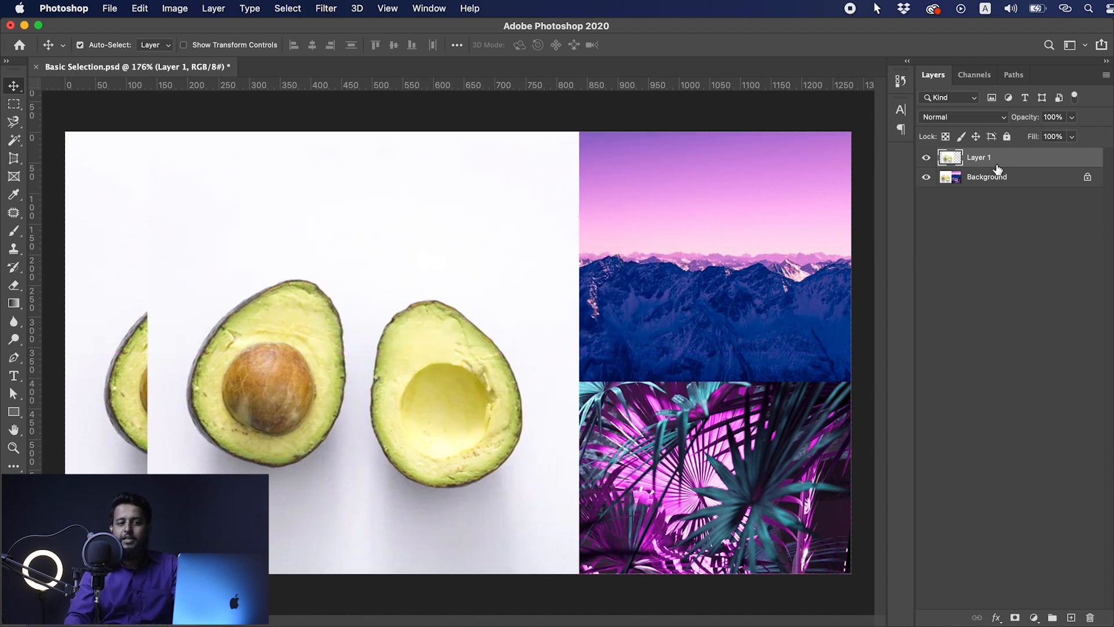
drag(541, 296, 458, 290)
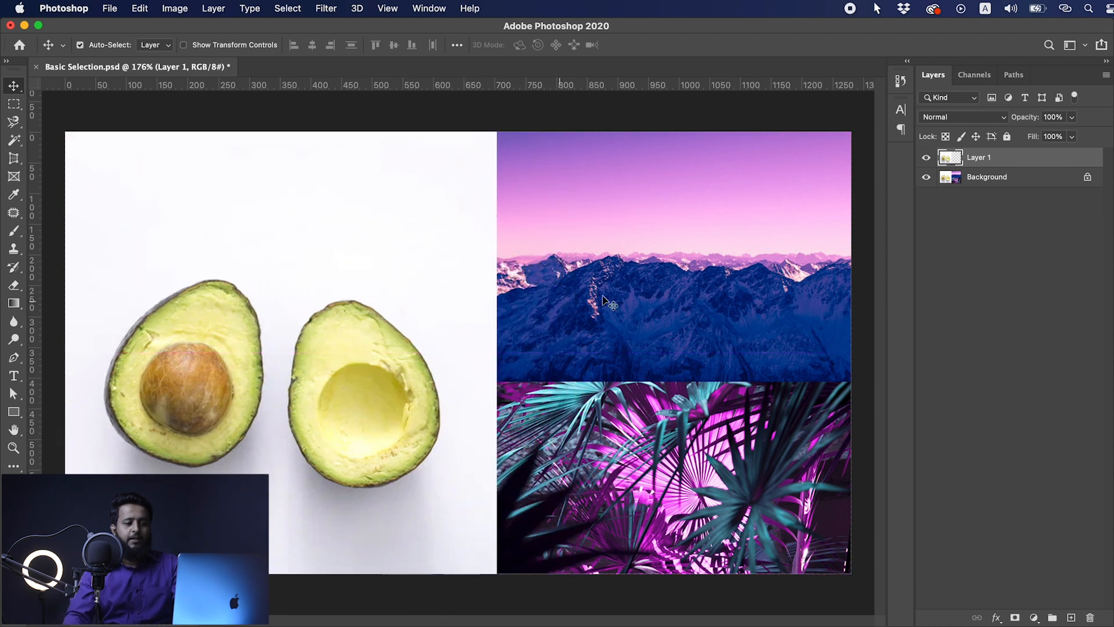
Step: Select the mountain photo on the Background layer with the Rectangular Marquee tool and copy it to a new layer
click(991, 184)
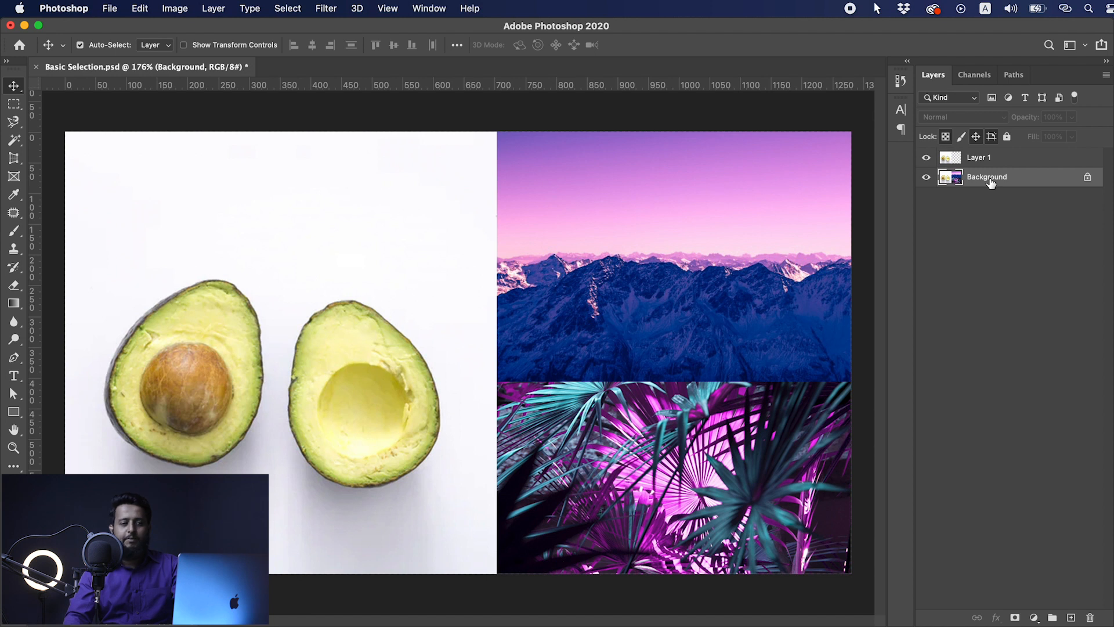
click(14, 104)
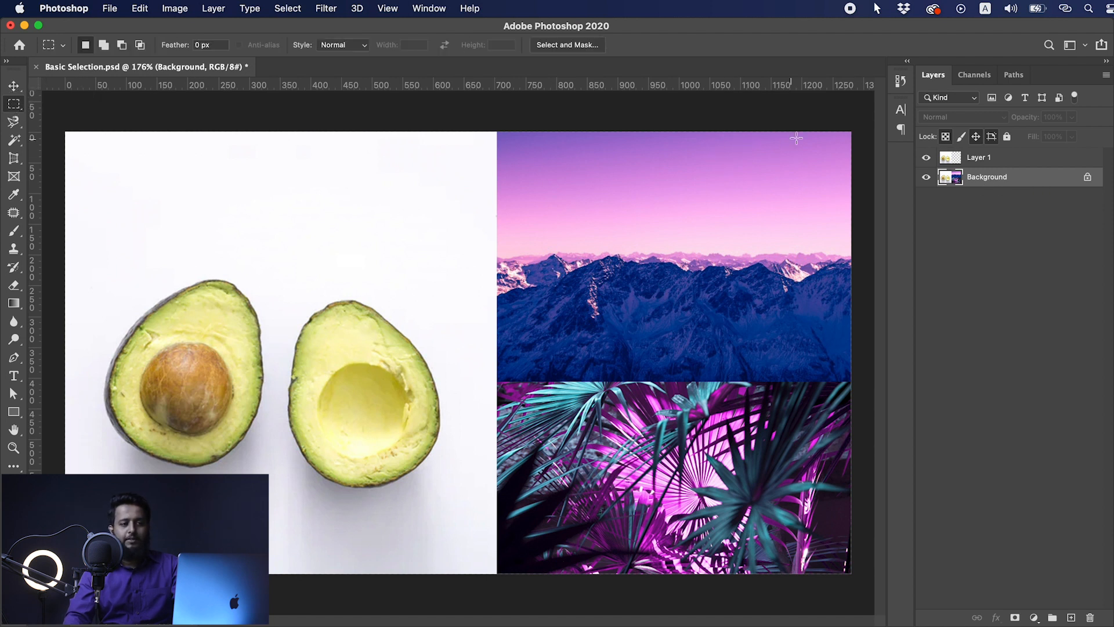
drag(853, 131, 497, 382)
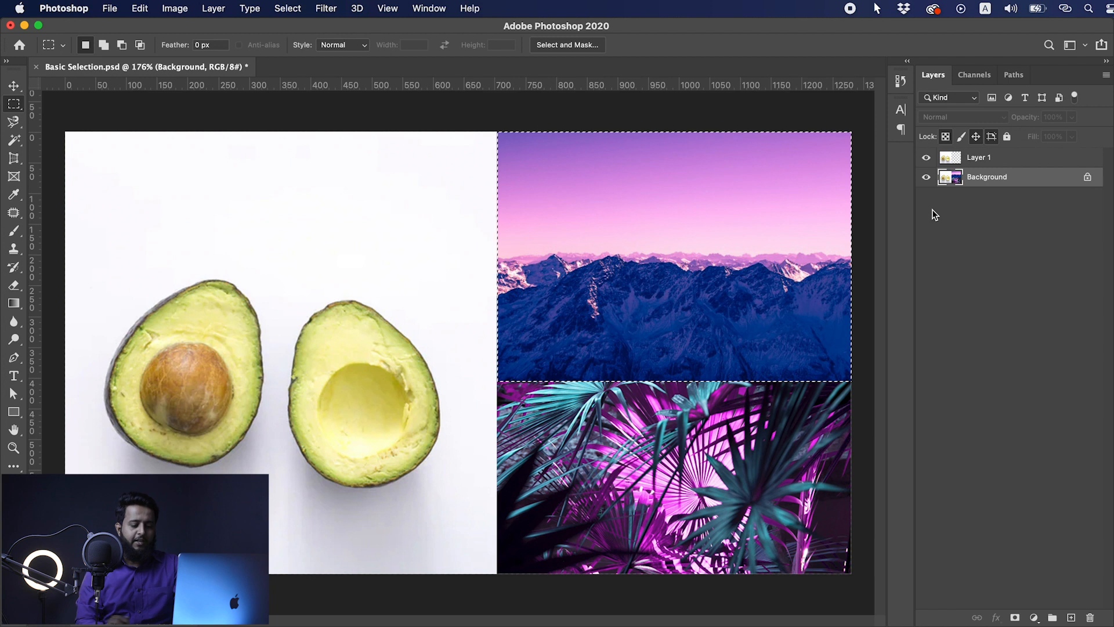
key(super+j)
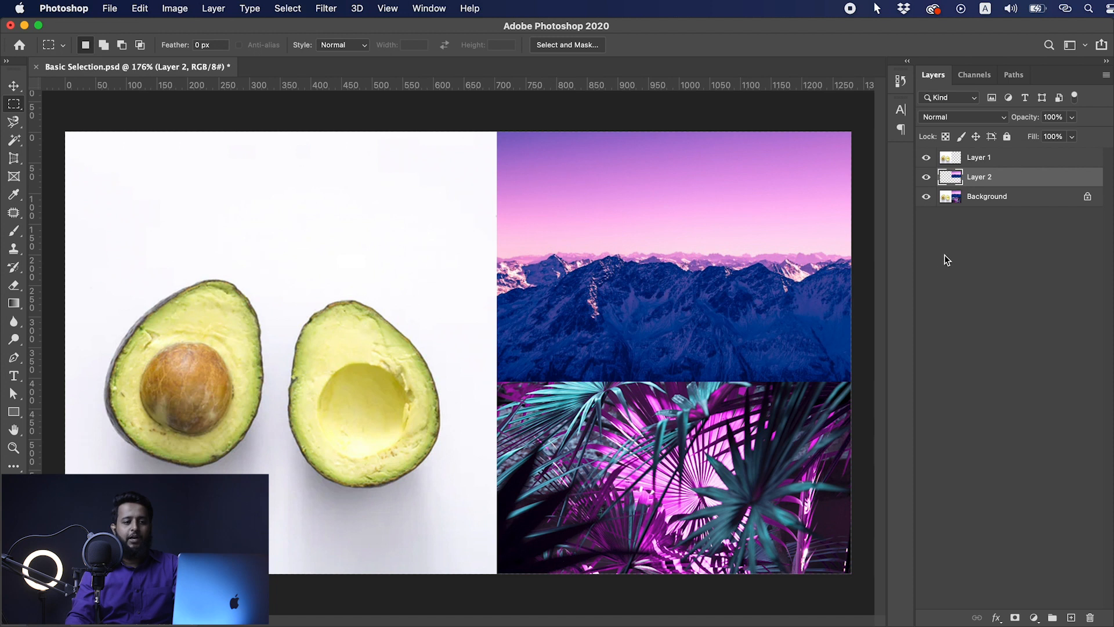
Step: Select the palm leaves photo on the Background layer with a rectangular marquee and copy it to a new layer
click(995, 205)
drag(852, 574, 497, 381)
right_click(729, 420)
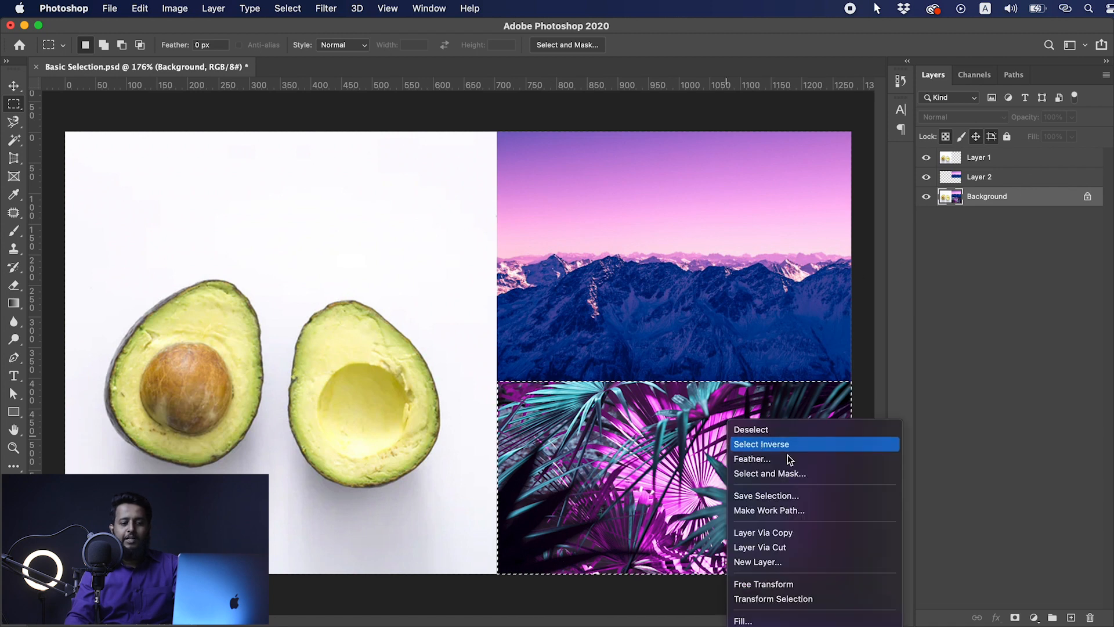
click(695, 493)
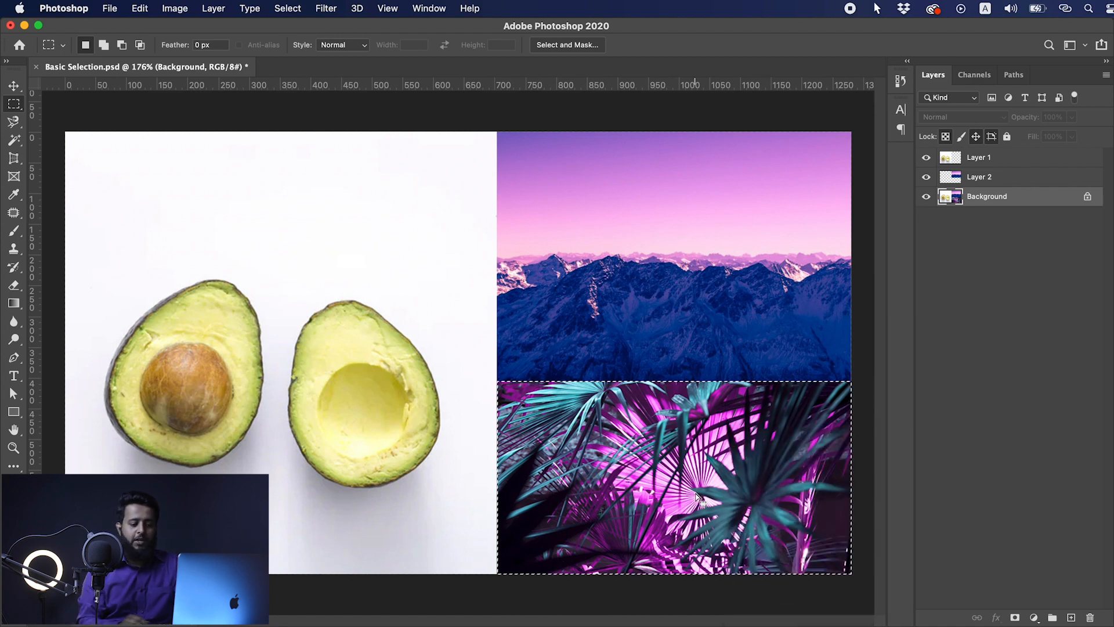
key(super+j)
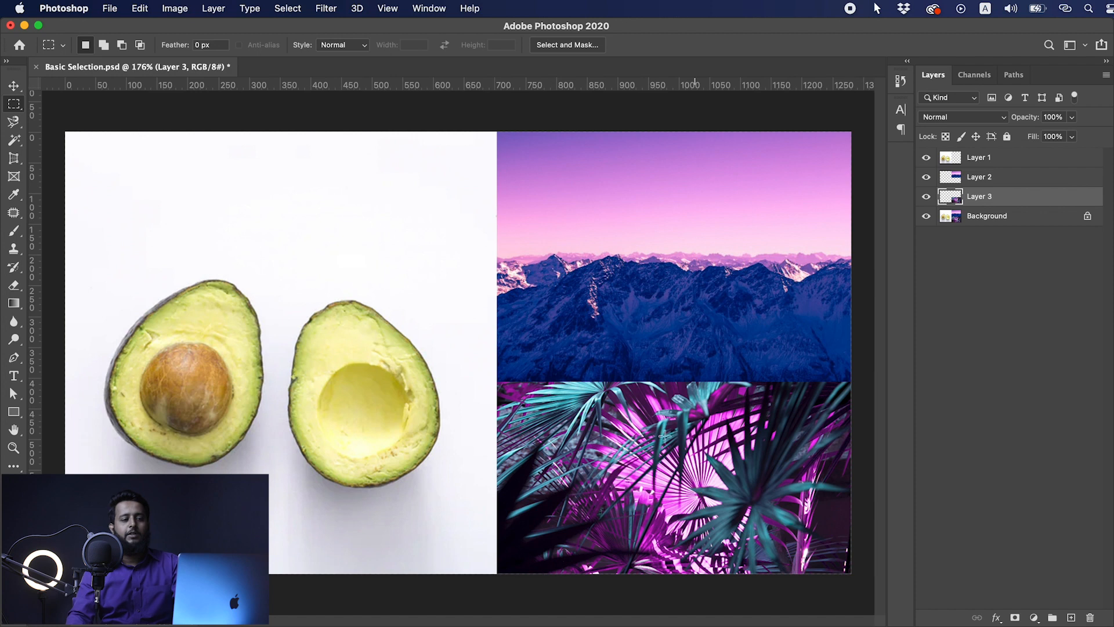
Step: Shift the copied mountain, palm leaves and avocado layers slightly away from their original positions with the Move tool
key(v)
drag(638, 284, 600, 281)
drag(632, 441, 671, 418)
drag(447, 411, 419, 403)
mouse_move(627, 292)
mouse_down()
mouse_move(647, 273)
mouse_move(629, 279)
mouse_up()
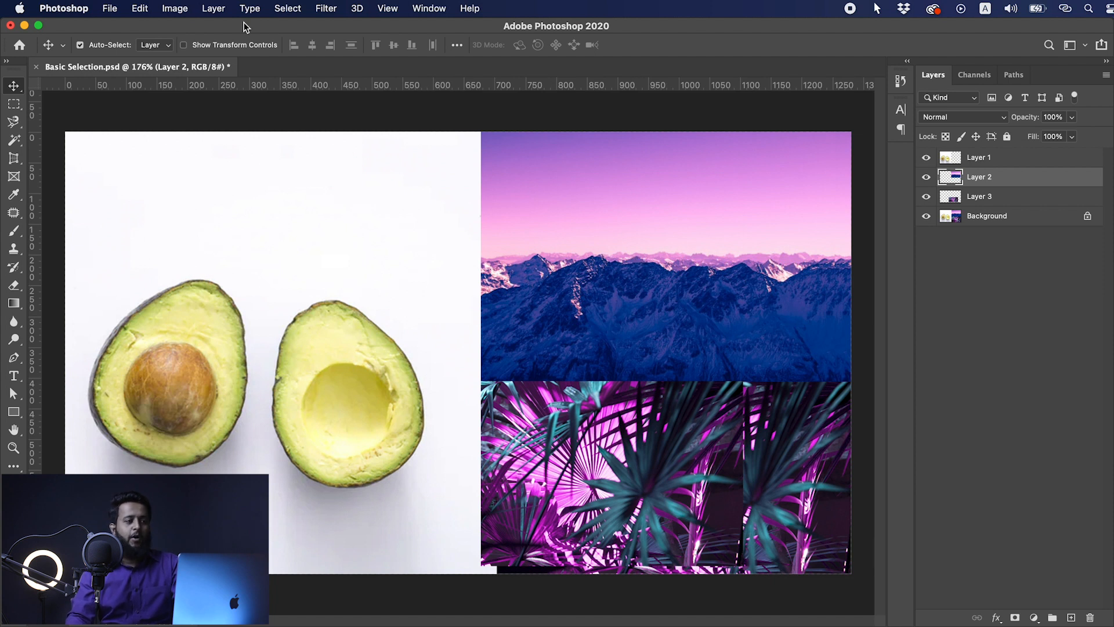
Step: Turn on Show Transform Controls, scale the mountain layer to about 87%, and turn the controls off again
click(183, 46)
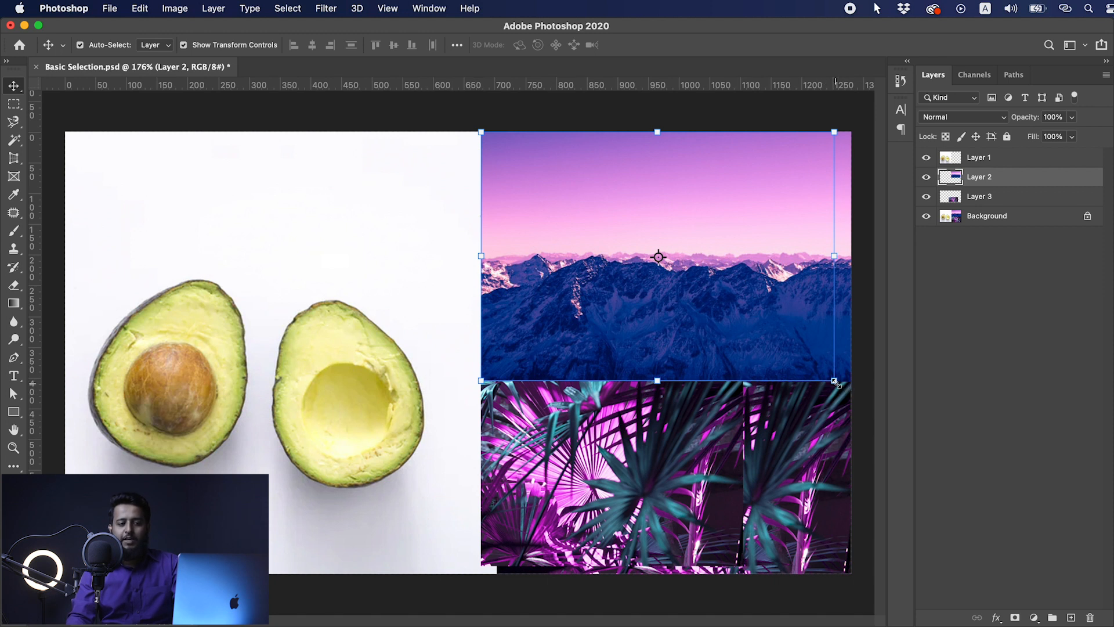
drag(834, 381, 732, 429)
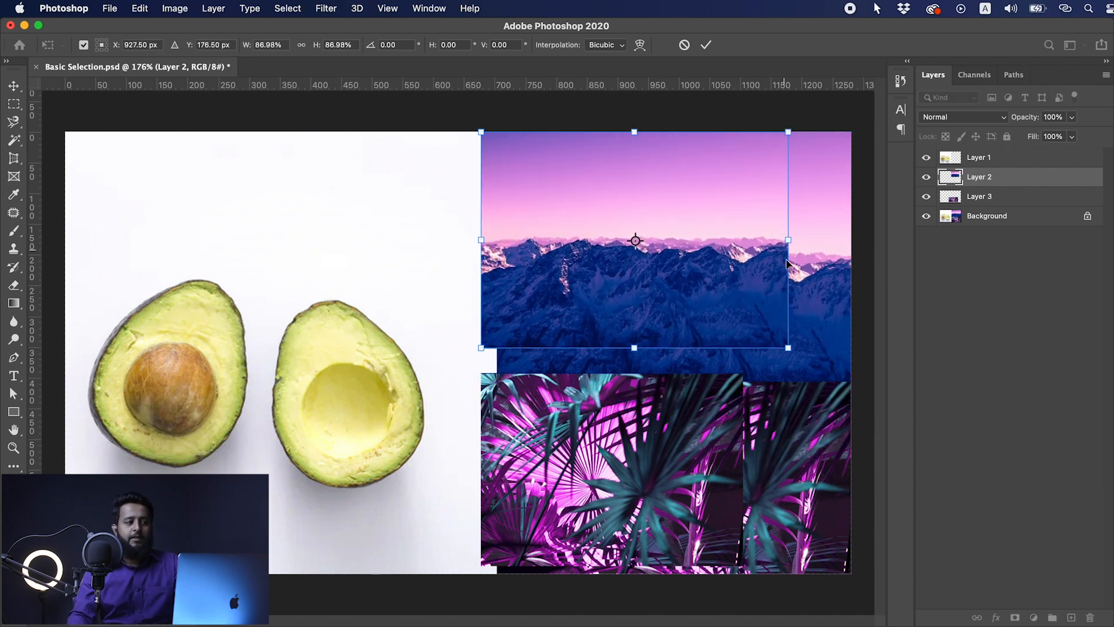
click(13, 86)
click(244, 49)
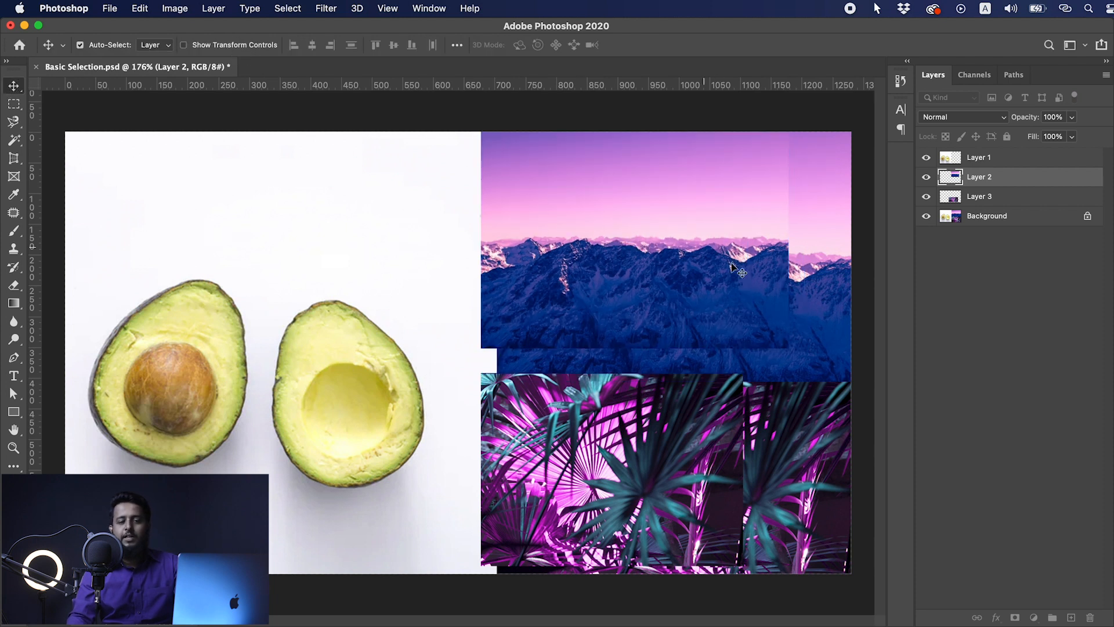
Step: Shift the palm leaves layer sideways and enlarge it with Free Transform to about 132%
click(672, 458)
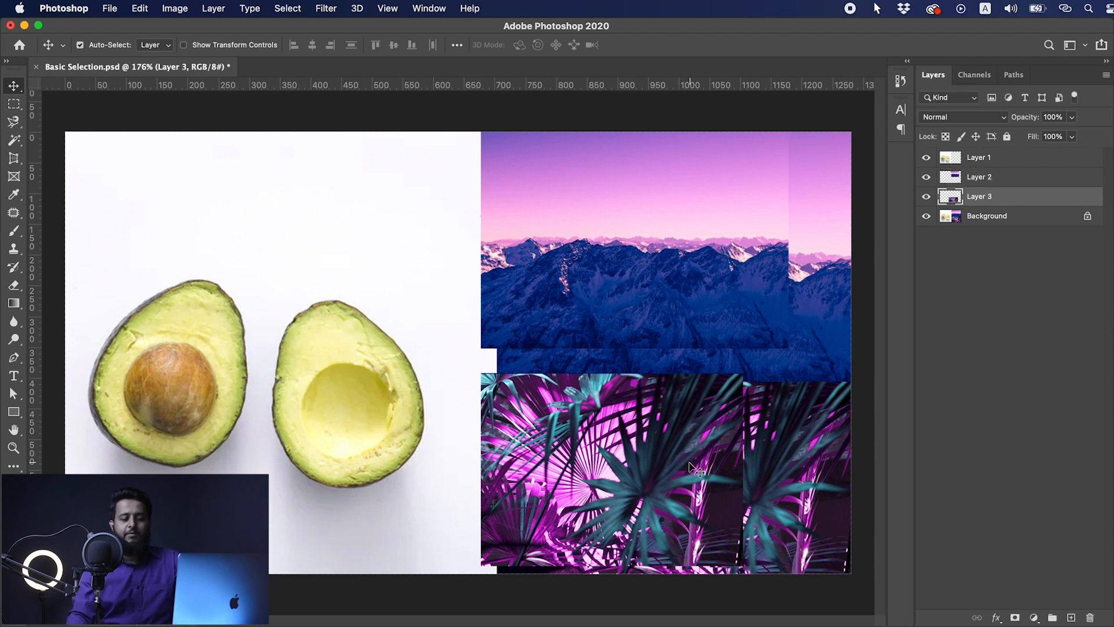
drag(684, 465, 748, 466)
key(super+t)
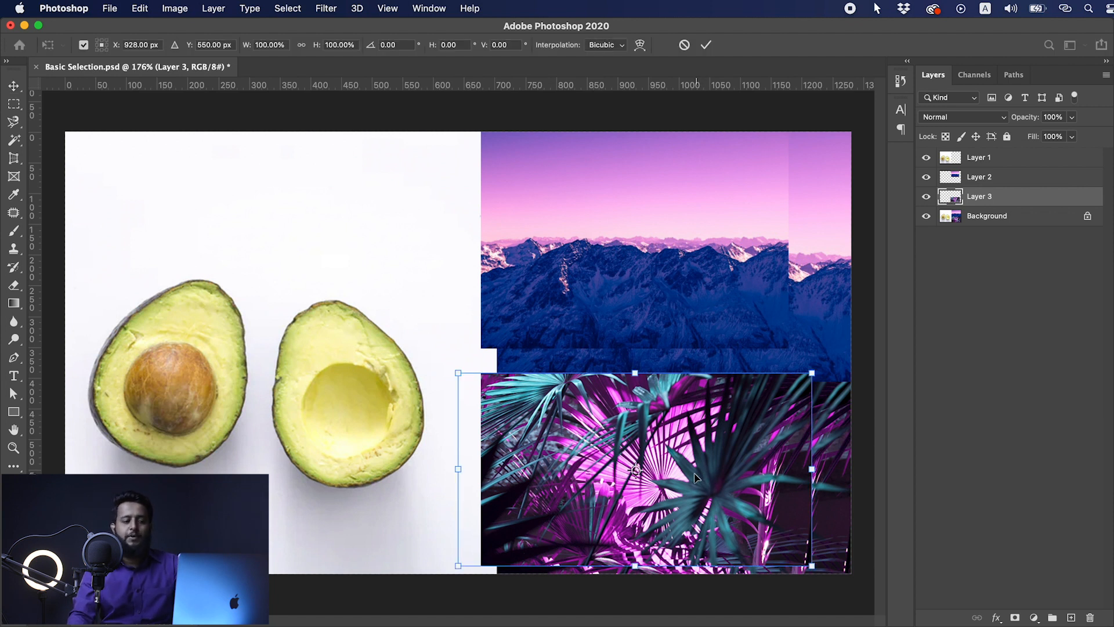
drag(694, 477, 716, 477)
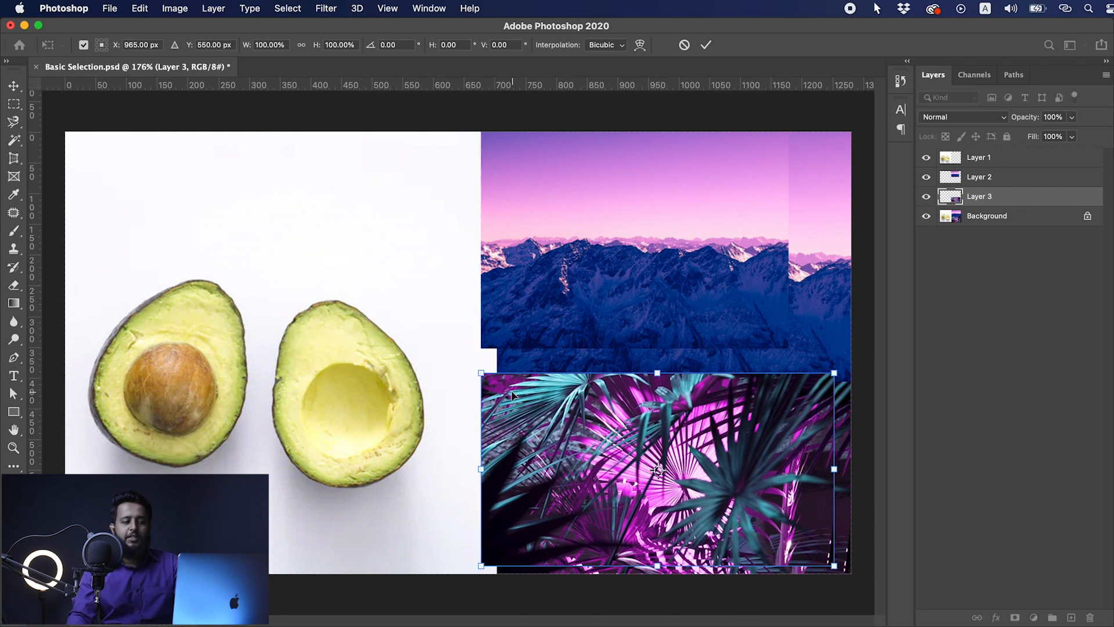
drag(485, 377, 405, 248)
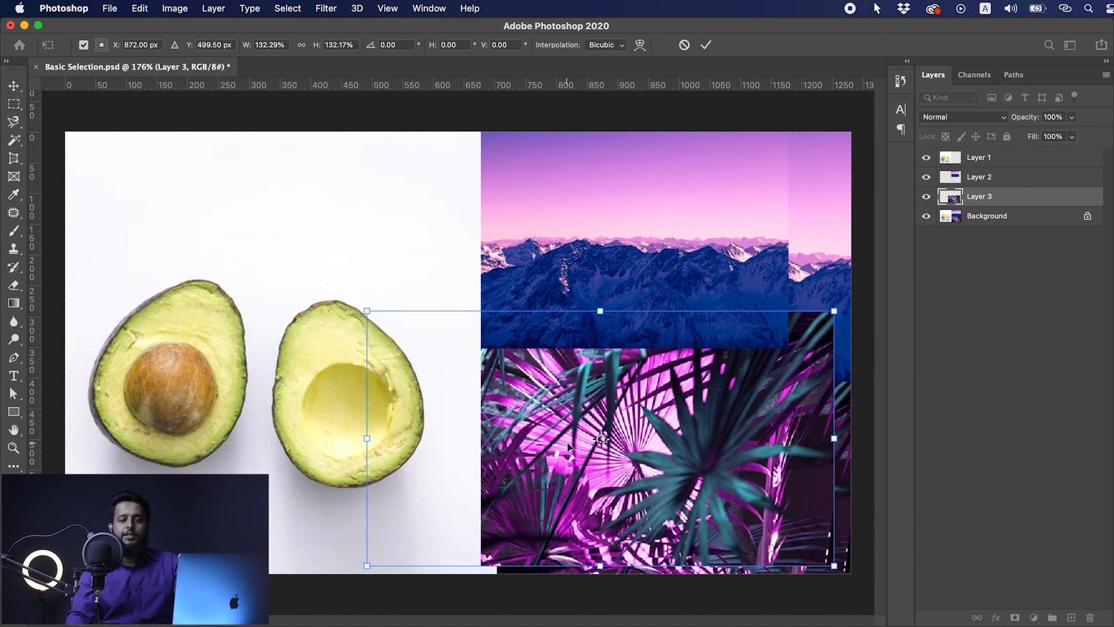
key(Return)
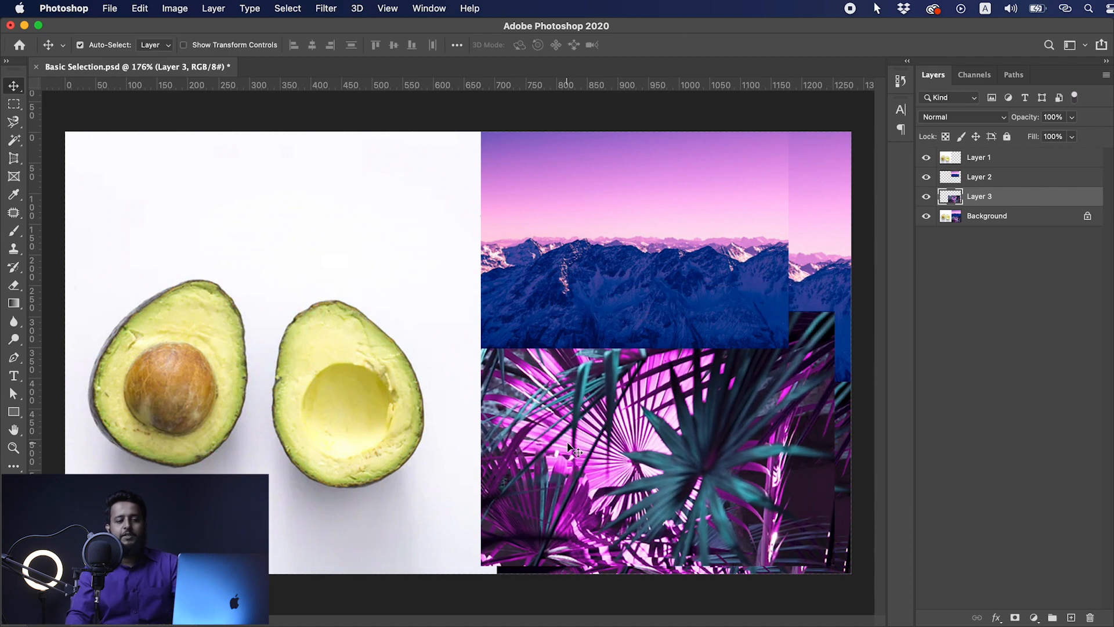
Step: Shift the mountain and palm leaves layers slightly to the right, and pick each photo's layer directly on the canvas with Auto-Select on
drag(334, 410, 348, 409)
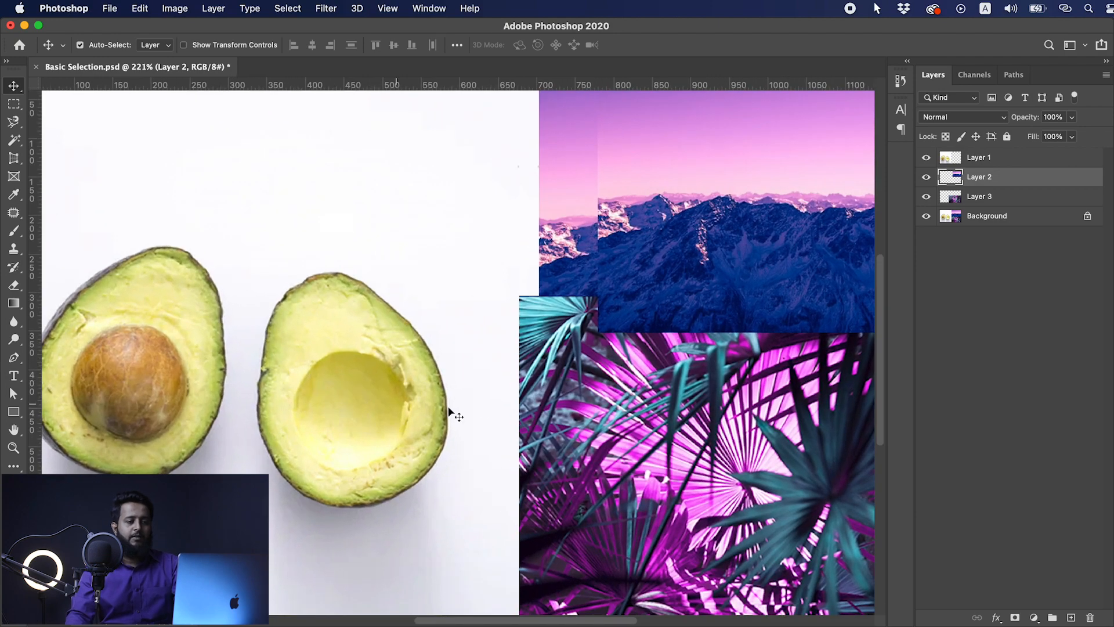
drag(478, 410, 466, 413)
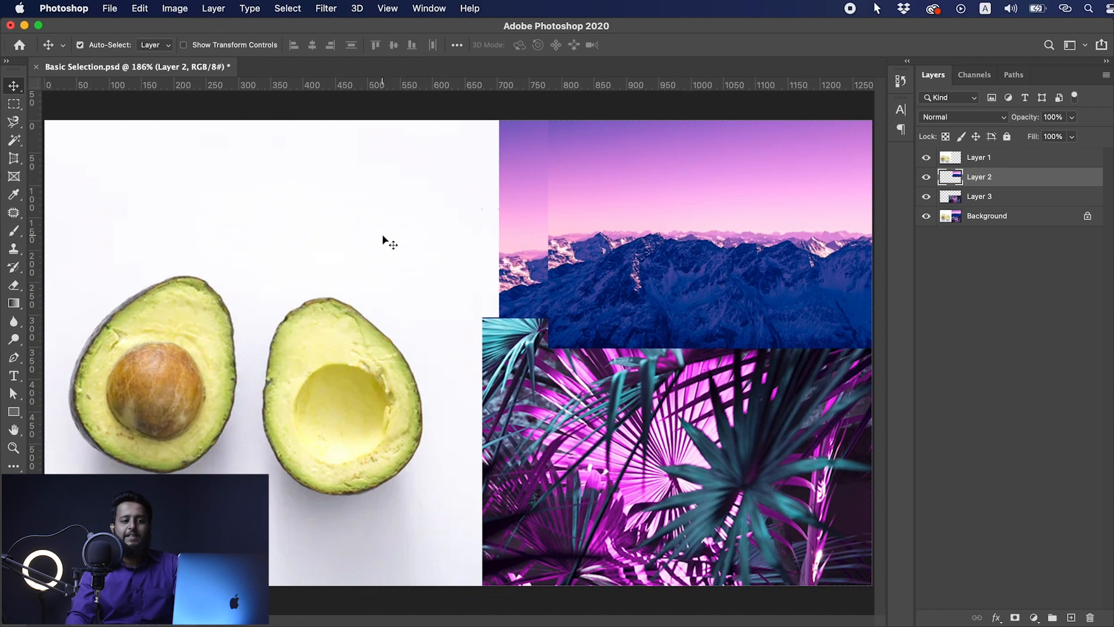
click(383, 236)
click(661, 203)
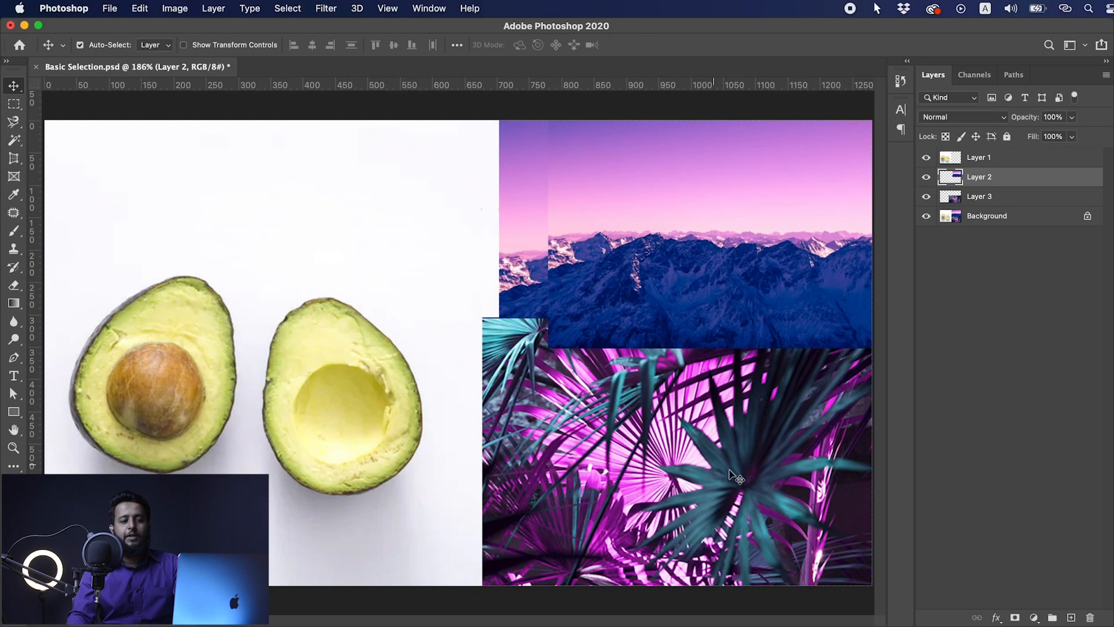
click(736, 477)
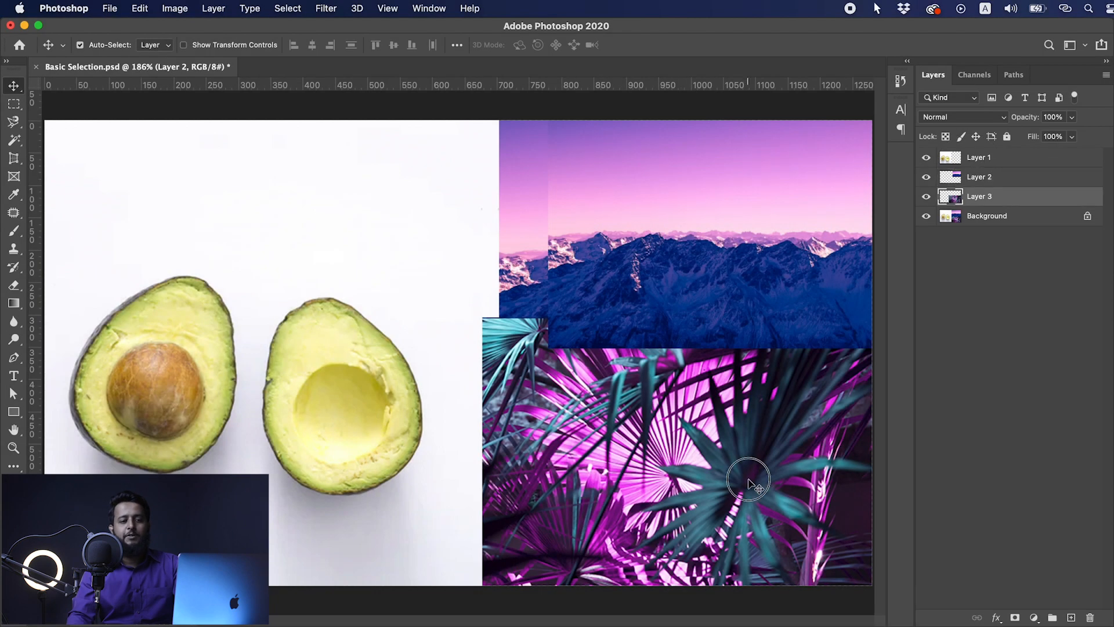
click(332, 299)
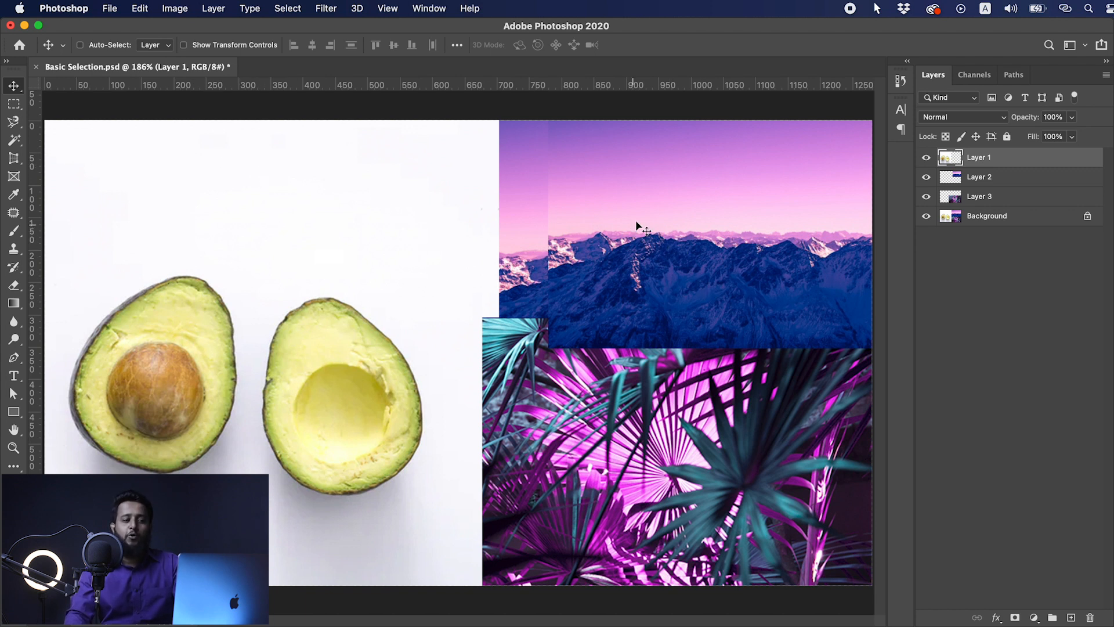
Step: Pick the mountain layer directly on the canvas while Auto-Select is off, and turn Auto-Select back on
key(super)
super+click(738, 214)
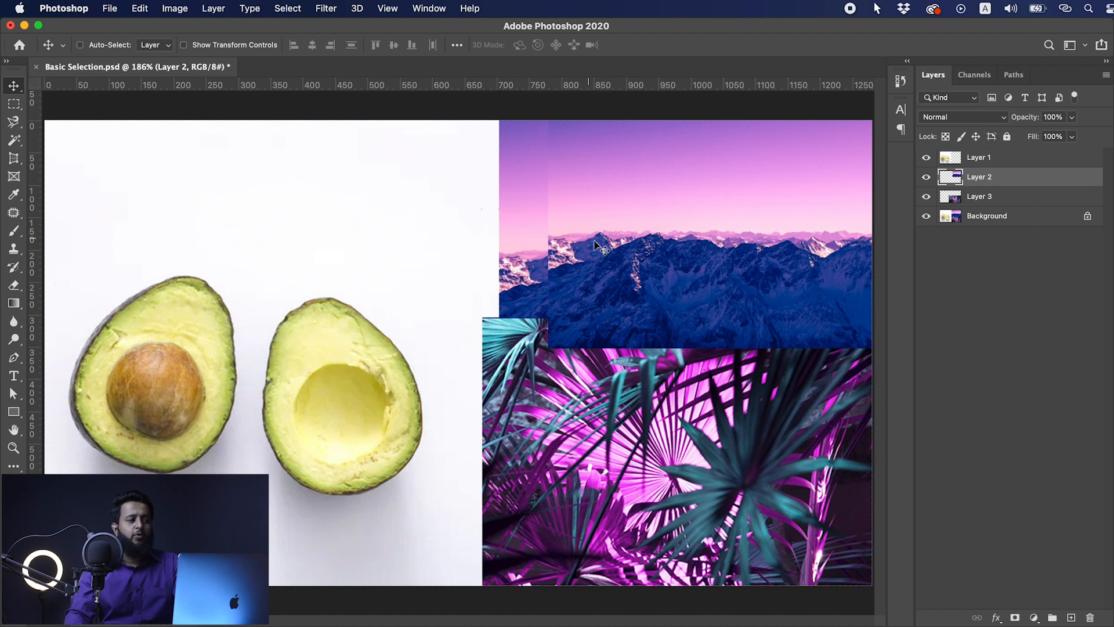
click(113, 49)
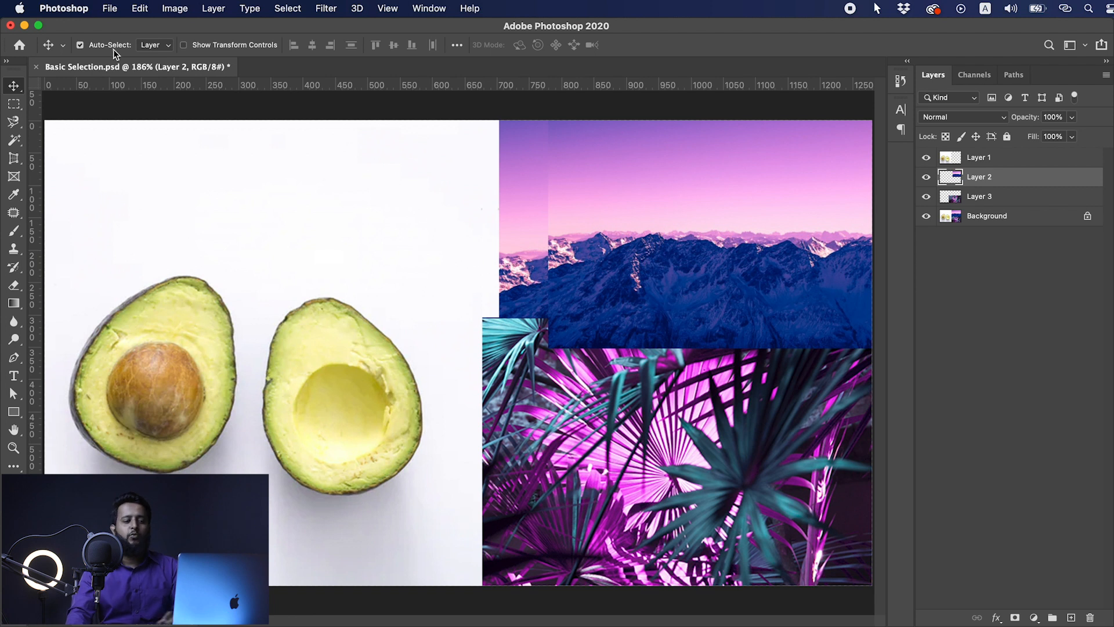
Step: Pick the palm leaves, mountain and avocado layers in turn on the canvas using Auto-Select
click(644, 423)
click(593, 251)
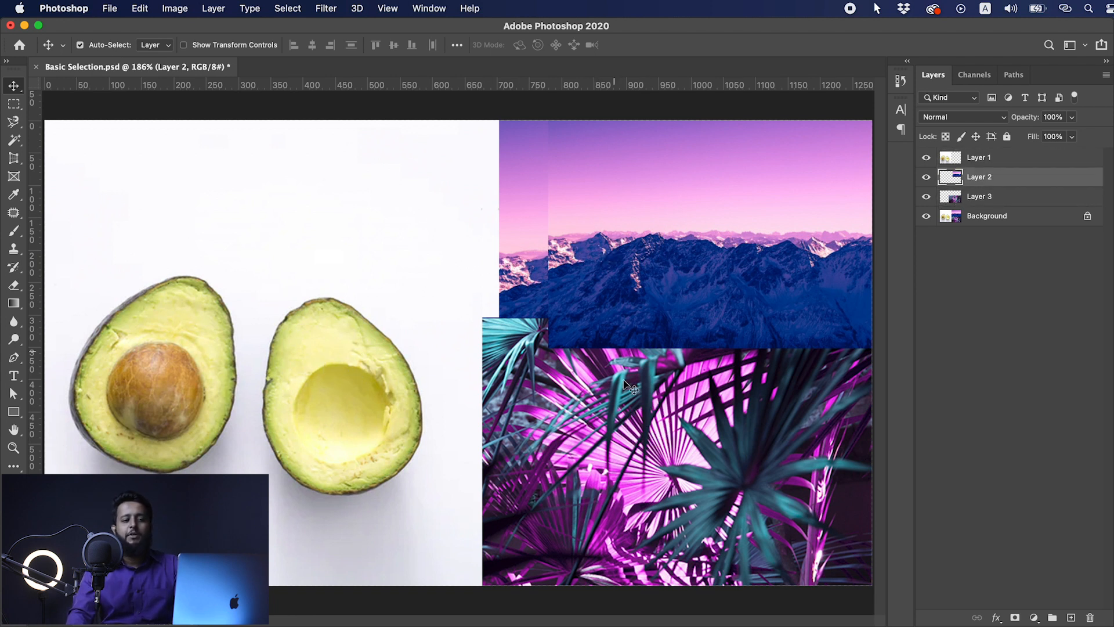
click(648, 441)
click(322, 382)
click(654, 271)
click(658, 428)
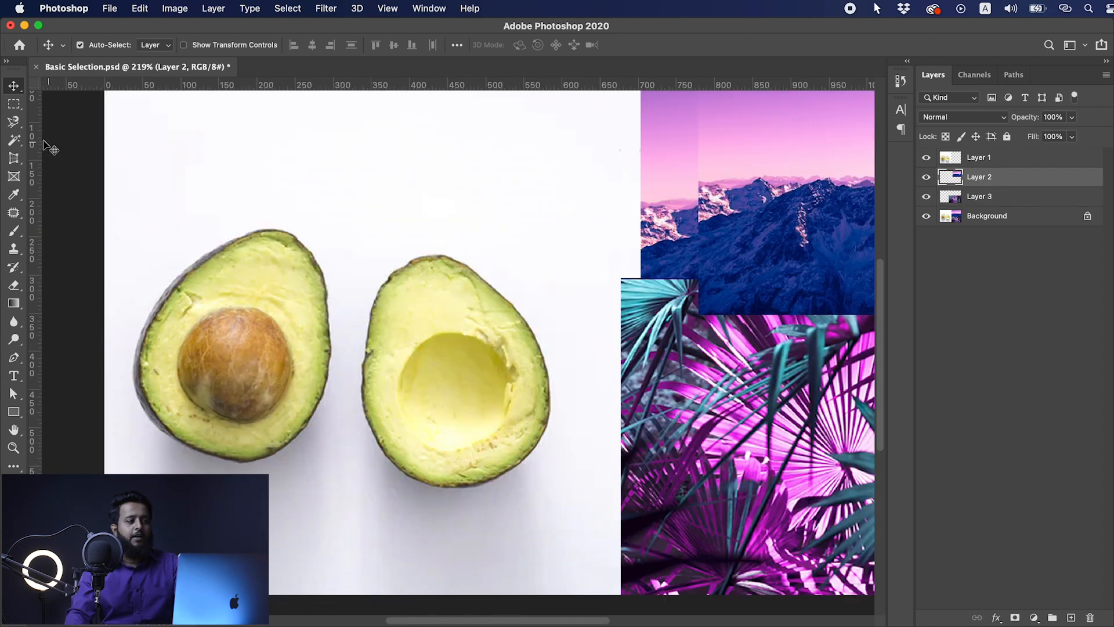
Step: Draw a freehand selection around the avocado half with the pit using the Lasso tool
click(14, 122)
click(64, 115)
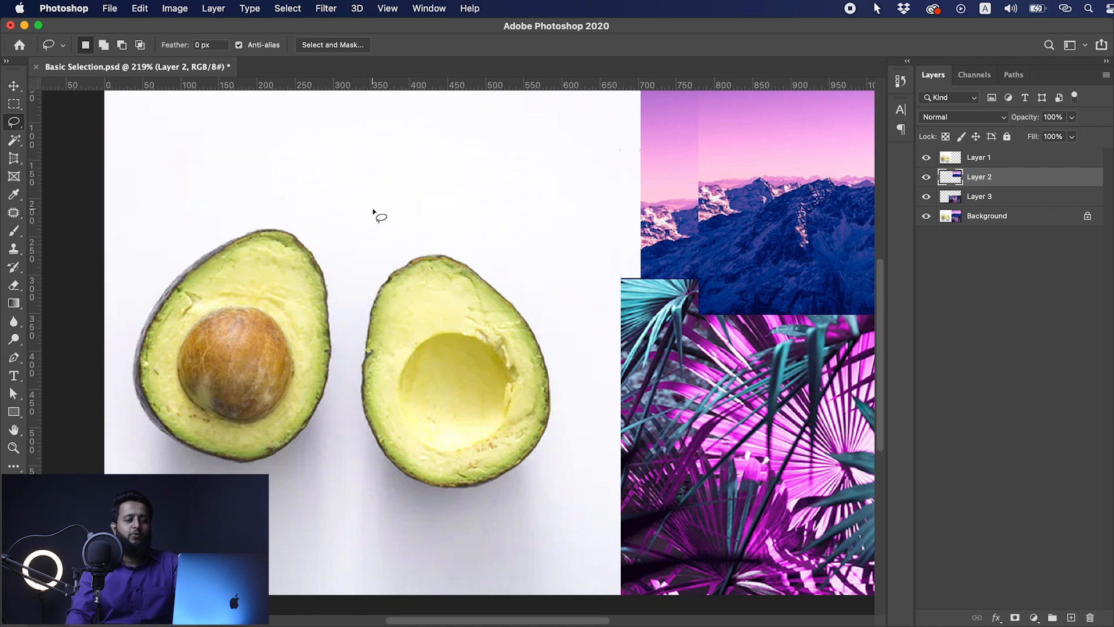
drag(210, 392, 349, 397)
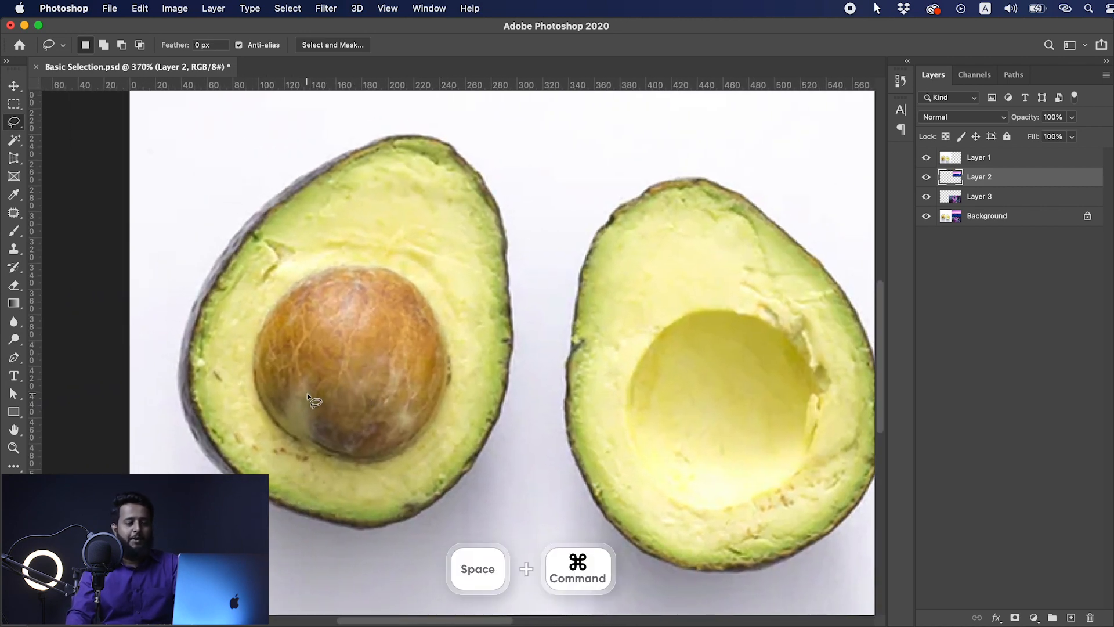
mouse_move(181, 392)
mouse_down()
mouse_move(195, 302)
mouse_move(254, 211)
mouse_move(341, 155)
mouse_move(404, 134)
mouse_move(448, 142)
mouse_move(474, 168)
mouse_move(499, 222)
mouse_move(510, 348)
mouse_move(489, 445)
mouse_move(435, 519)
mouse_move(404, 535)
mouse_move(292, 518)
mouse_move(218, 469)
mouse_move(180, 387)
mouse_up()
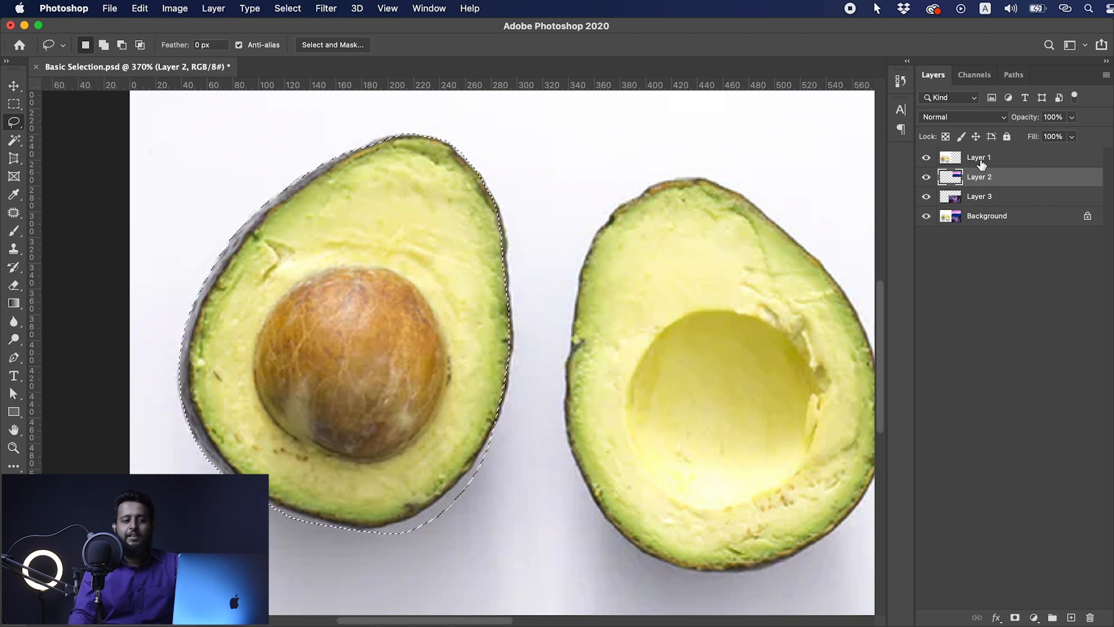
Step: Copy the selected avocado half from Layer 1 to a new layer, move it between the two halves, and delete that layer
click(1032, 158)
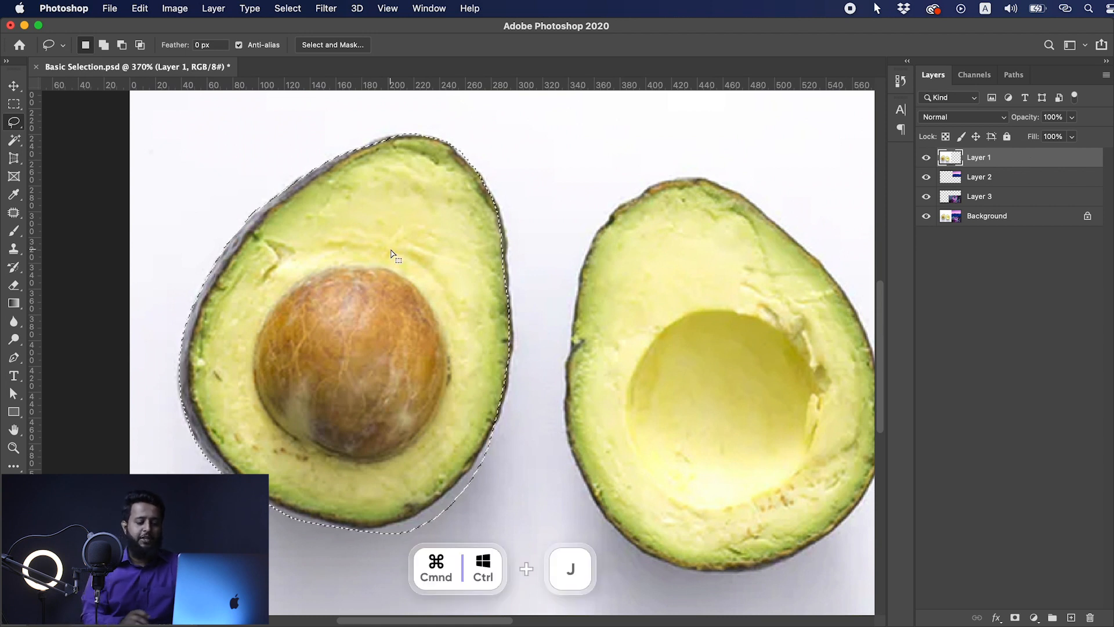
key(super+j)
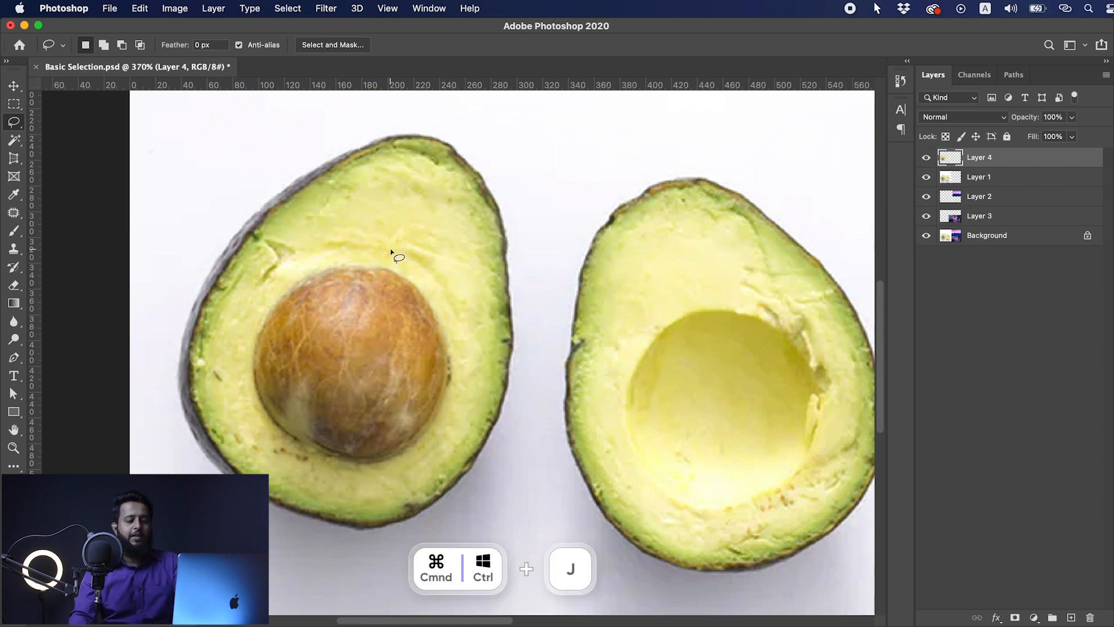
click(13, 85)
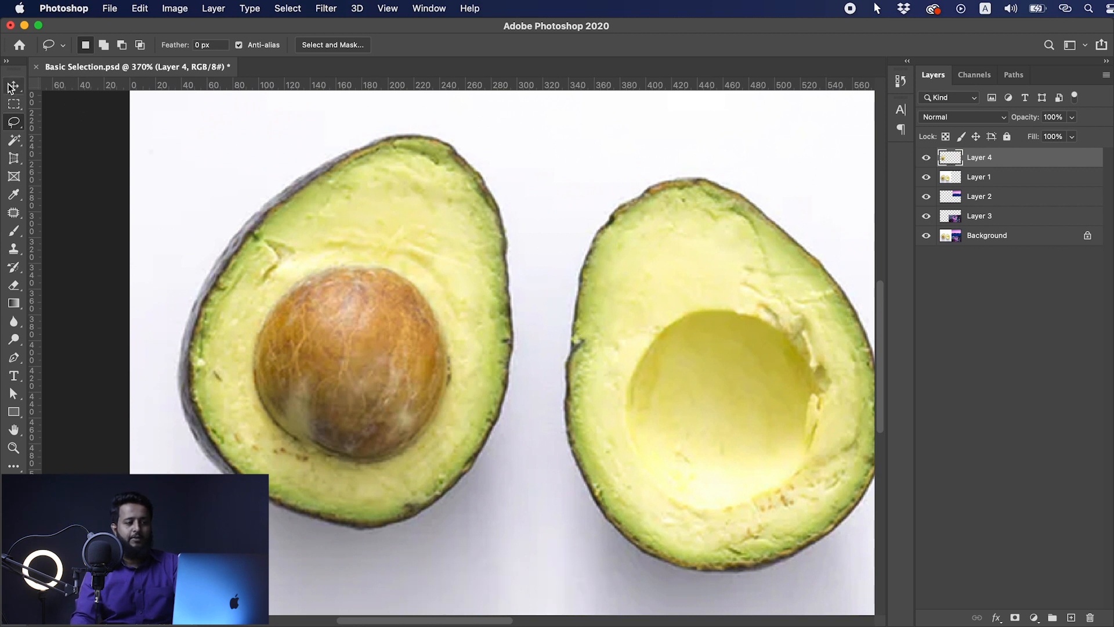
mouse_move(397, 374)
mouse_down()
mouse_move(597, 353)
mouse_move(648, 383)
mouse_move(591, 365)
mouse_move(582, 385)
mouse_up()
key(super)
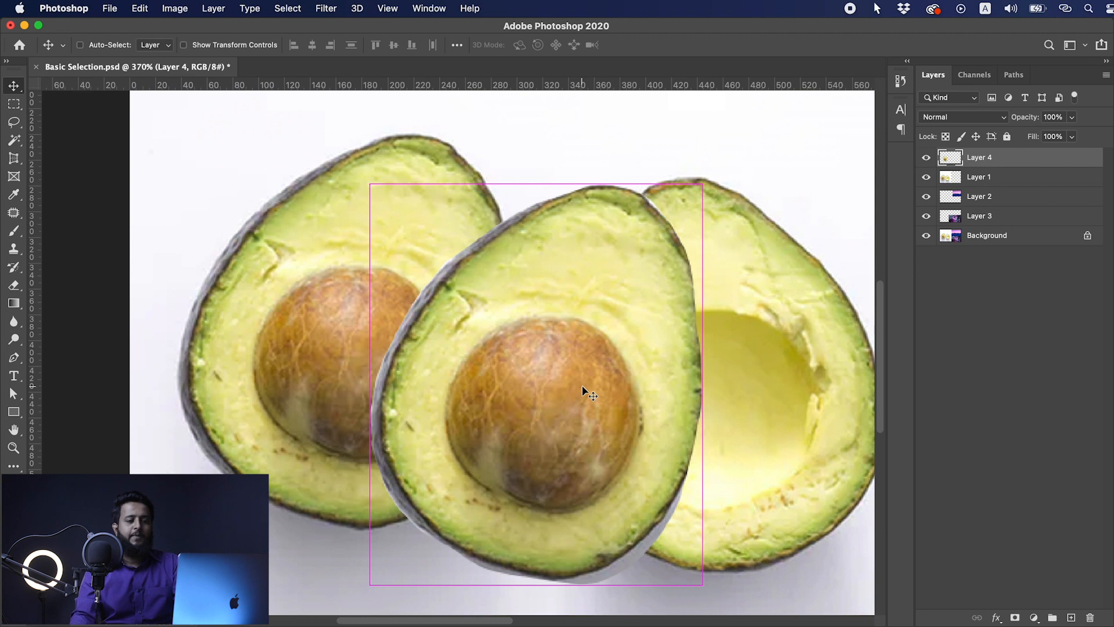
key(BackSpace)
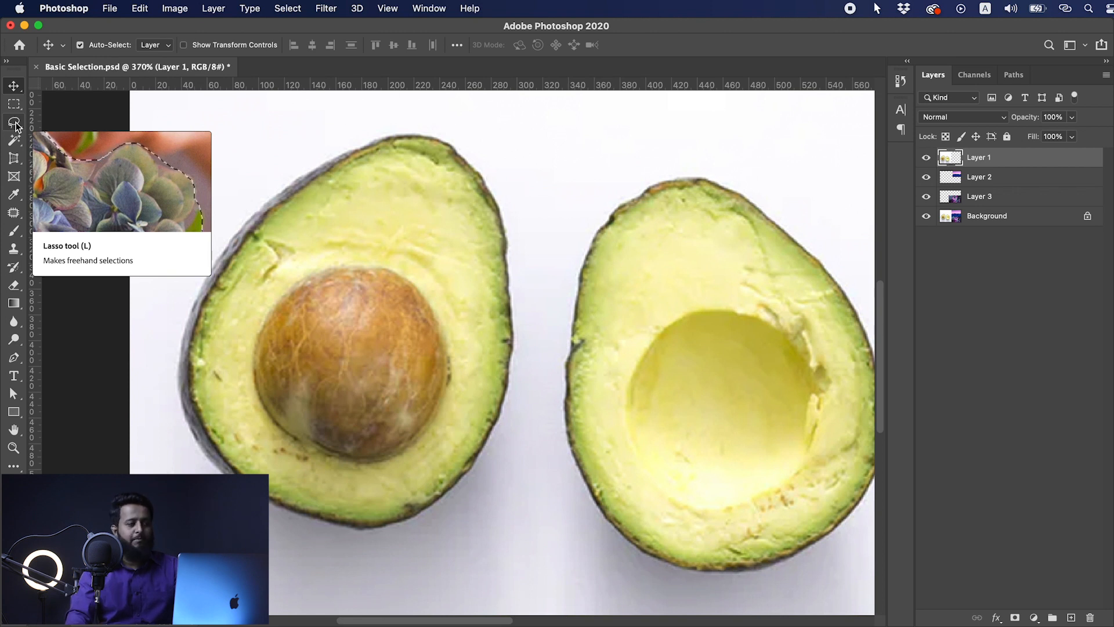
Step: Draw a rough straight-edged selection over the upper part of the pitted avocado half with the Polygonal Lasso tool, and deselect it
click(15, 125)
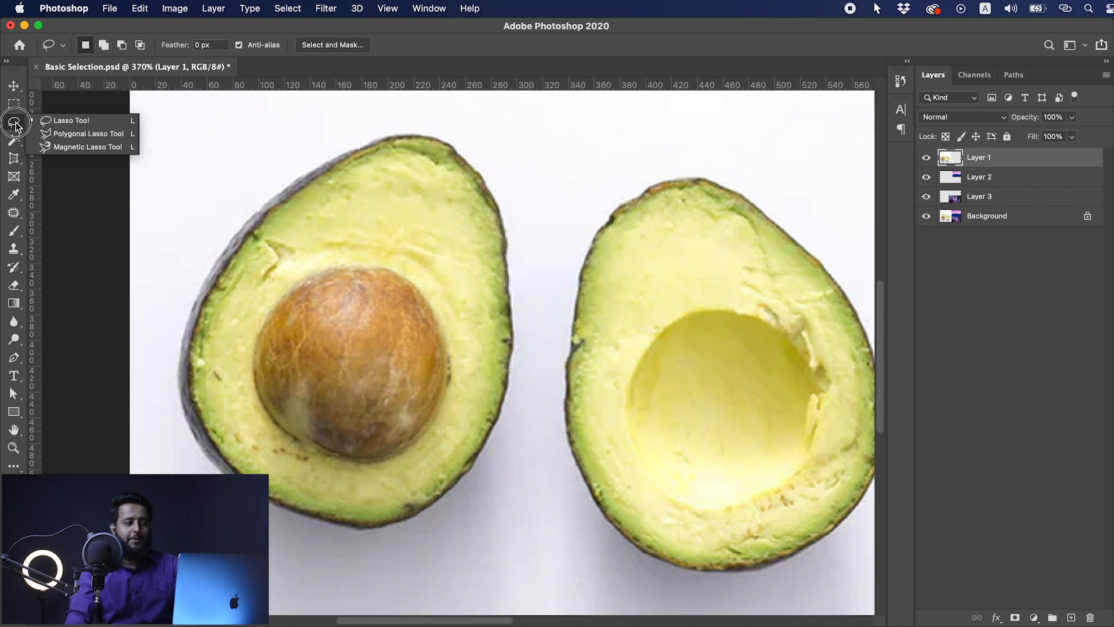
click(62, 134)
scroll(255, 243, up, 3)
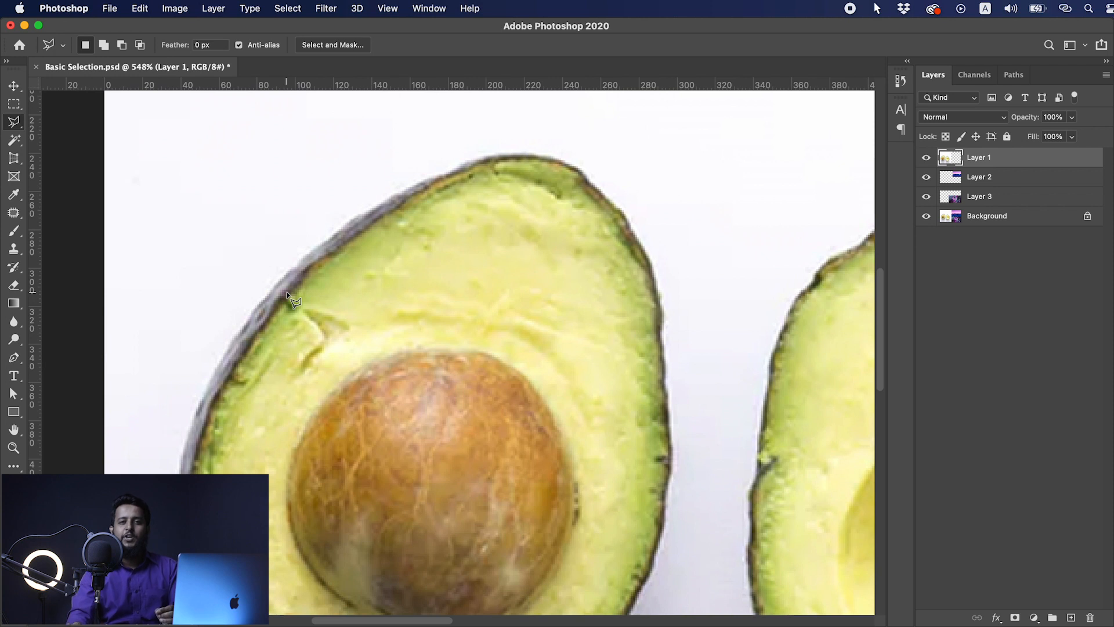
click(236, 309)
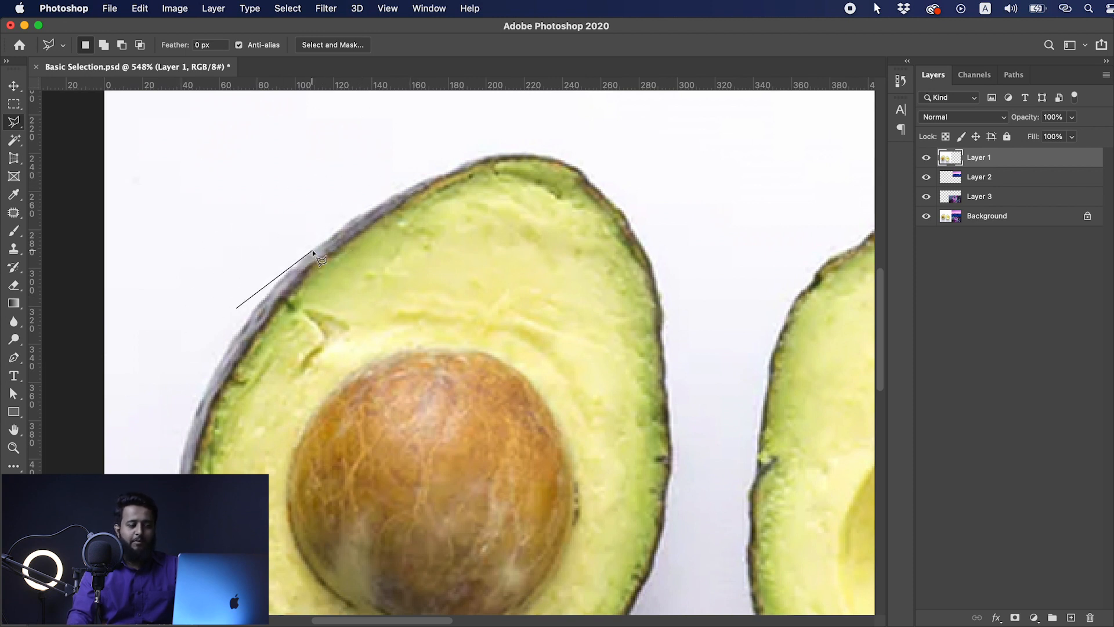
click(392, 197)
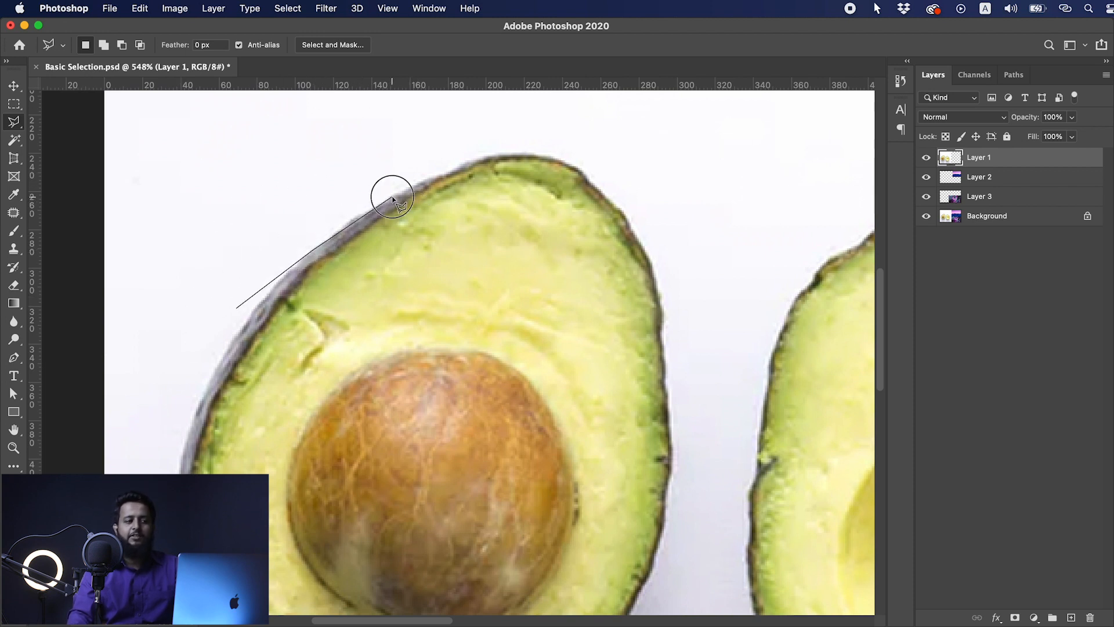
click(492, 158)
click(577, 166)
click(653, 268)
click(667, 457)
click(622, 556)
click(485, 341)
click(389, 509)
click(362, 322)
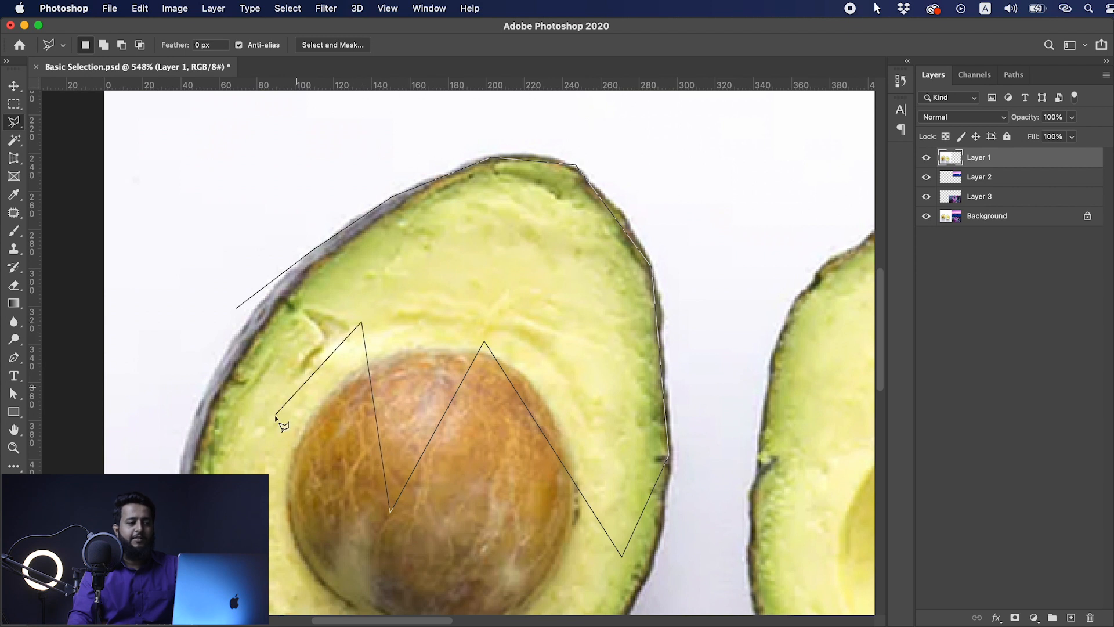
click(236, 308)
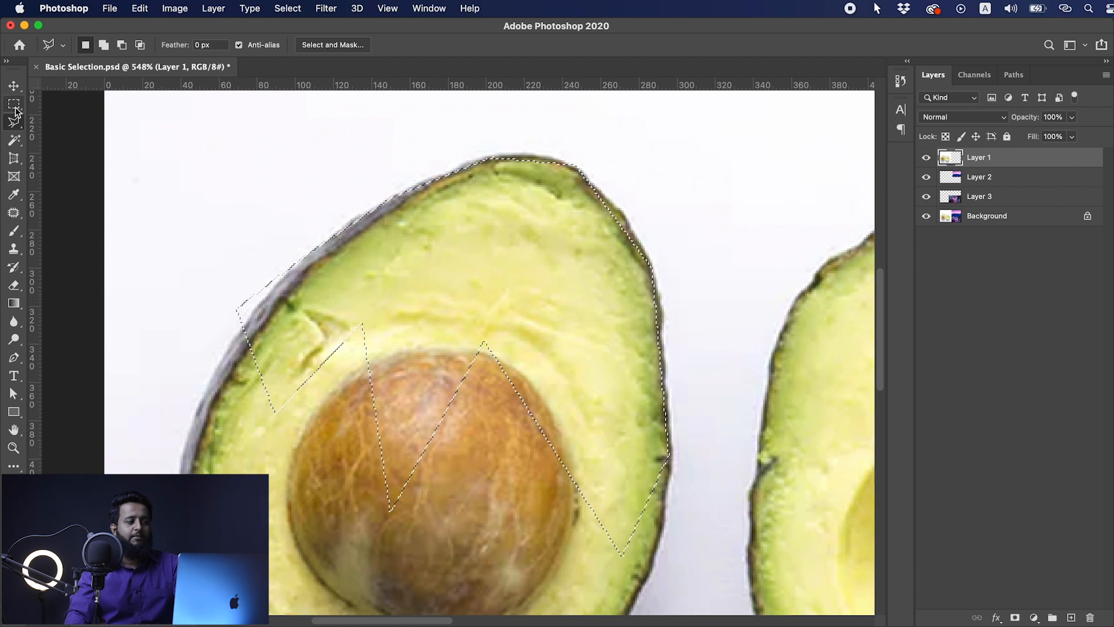
right_click(532, 259)
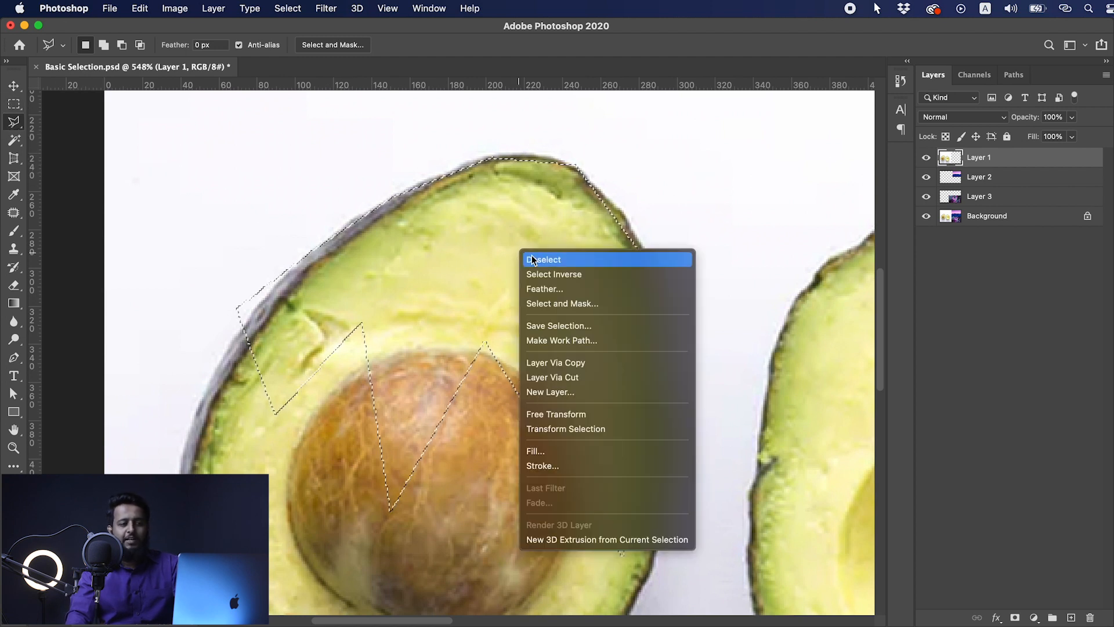
click(547, 261)
Step: Trace the outline of the pitted avocado half with the Magnetic Lasso tool and close it into a selection
drag(21, 127, 64, 150)
drag(254, 371, 280, 367)
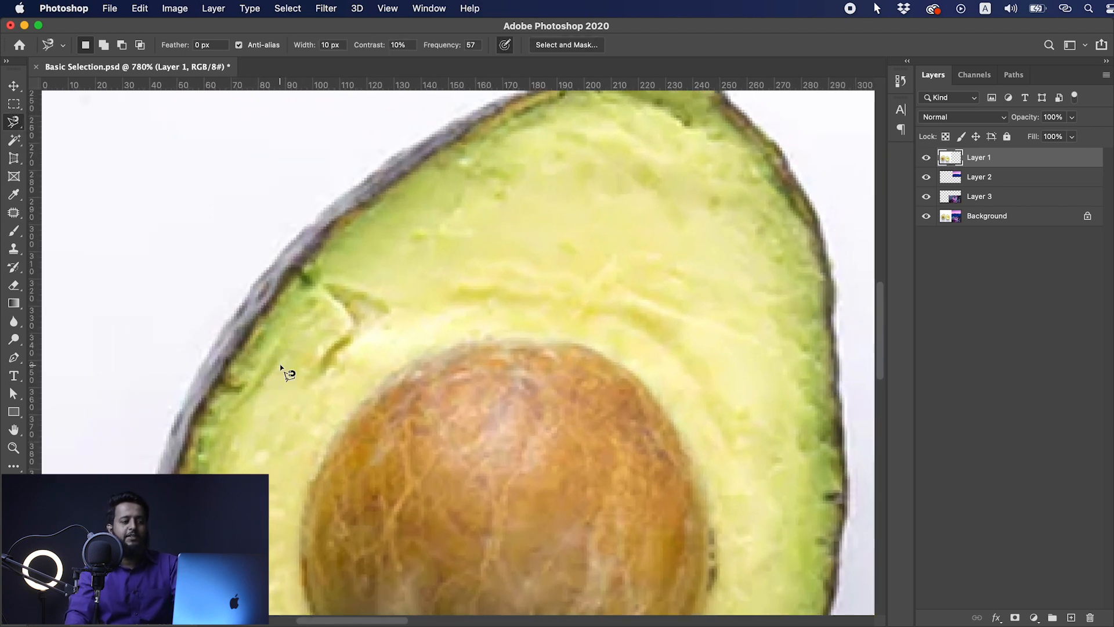
drag(372, 352, 339, 421)
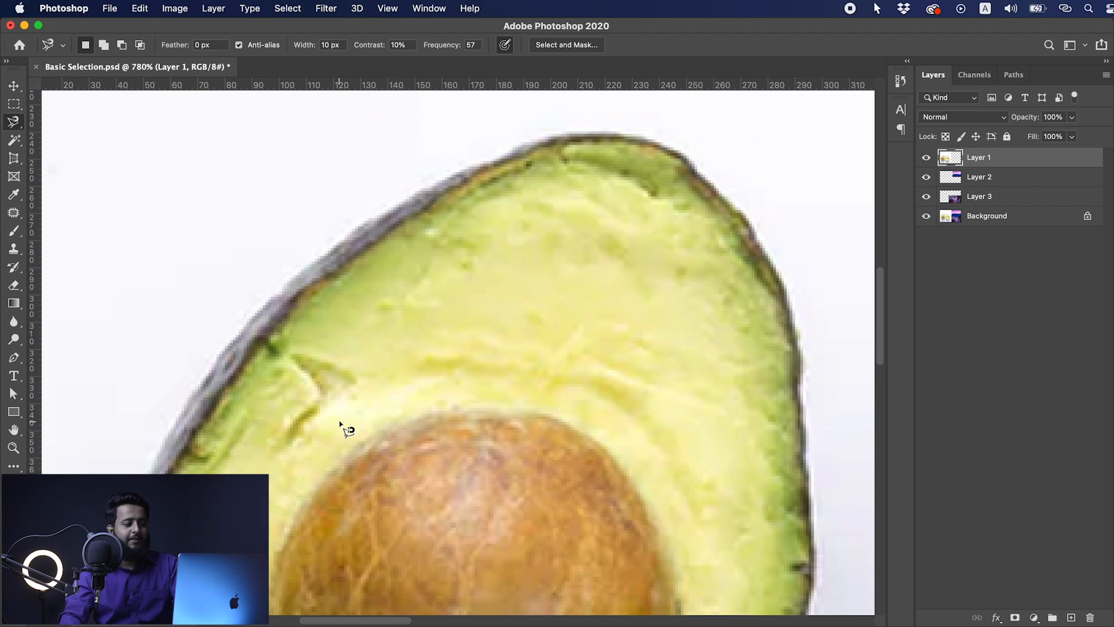
click(193, 396)
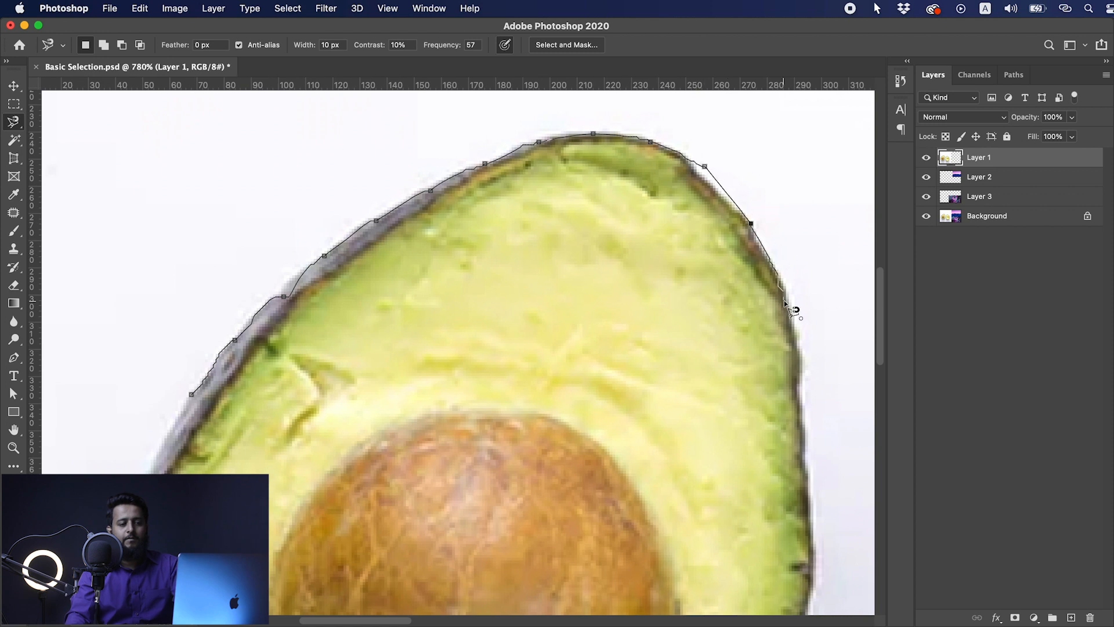
scroll(782, 350, down, 2)
drag(798, 385, 723, 328)
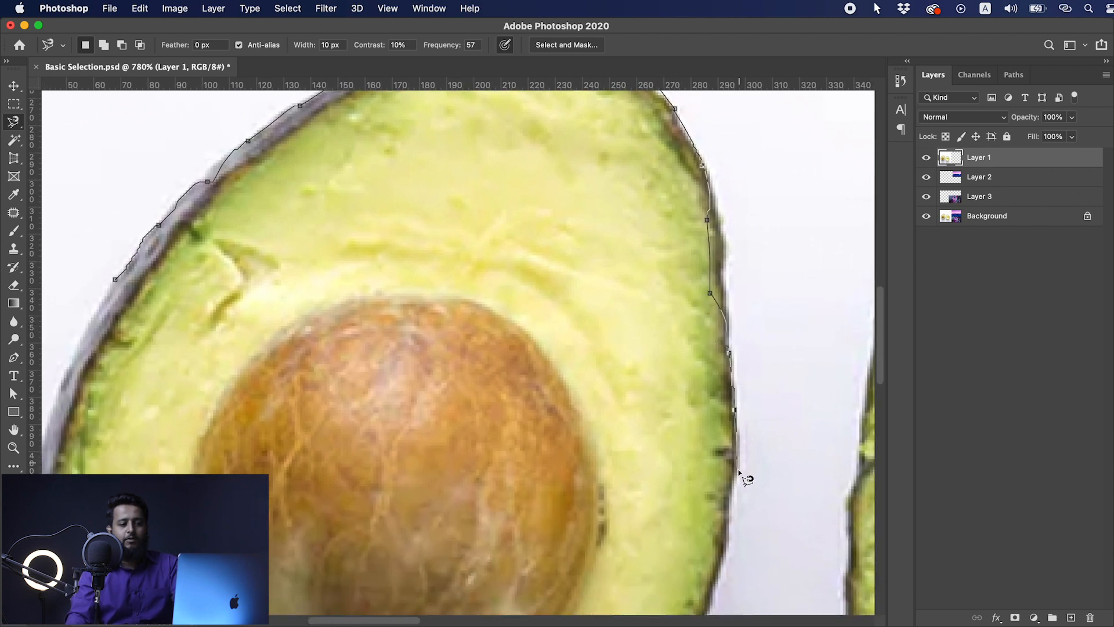
drag(695, 533, 719, 287)
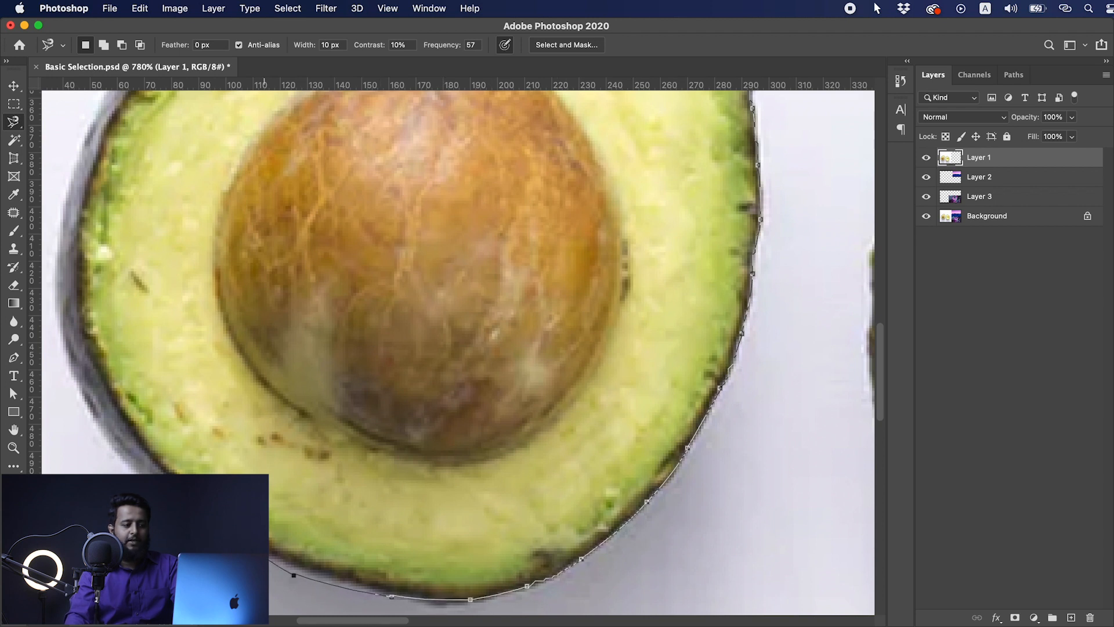
drag(79, 286, 234, 436)
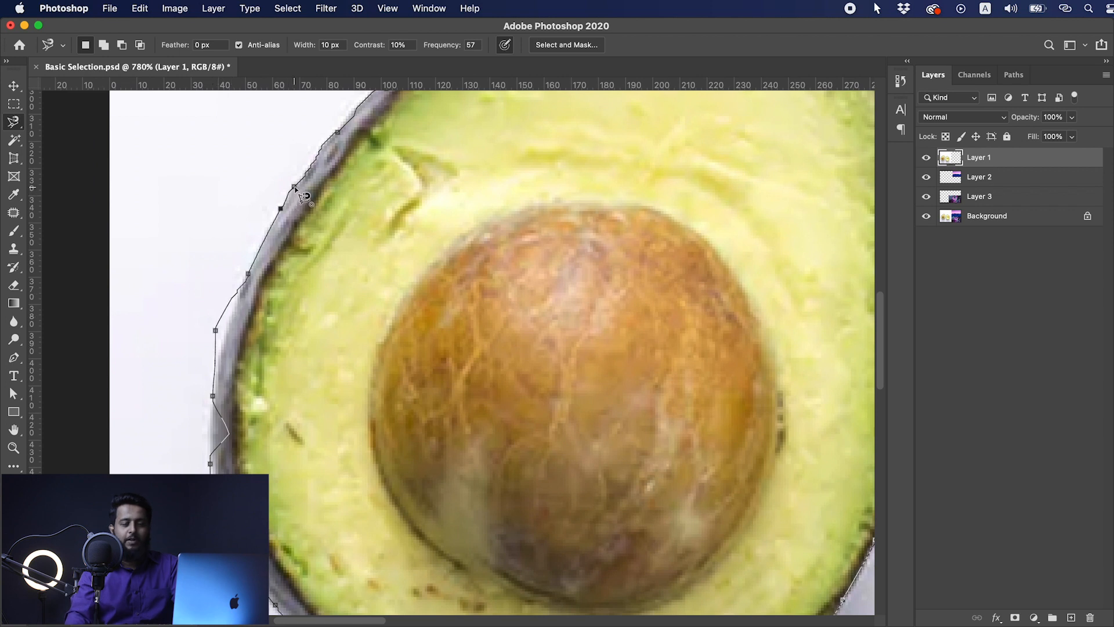
click(295, 186)
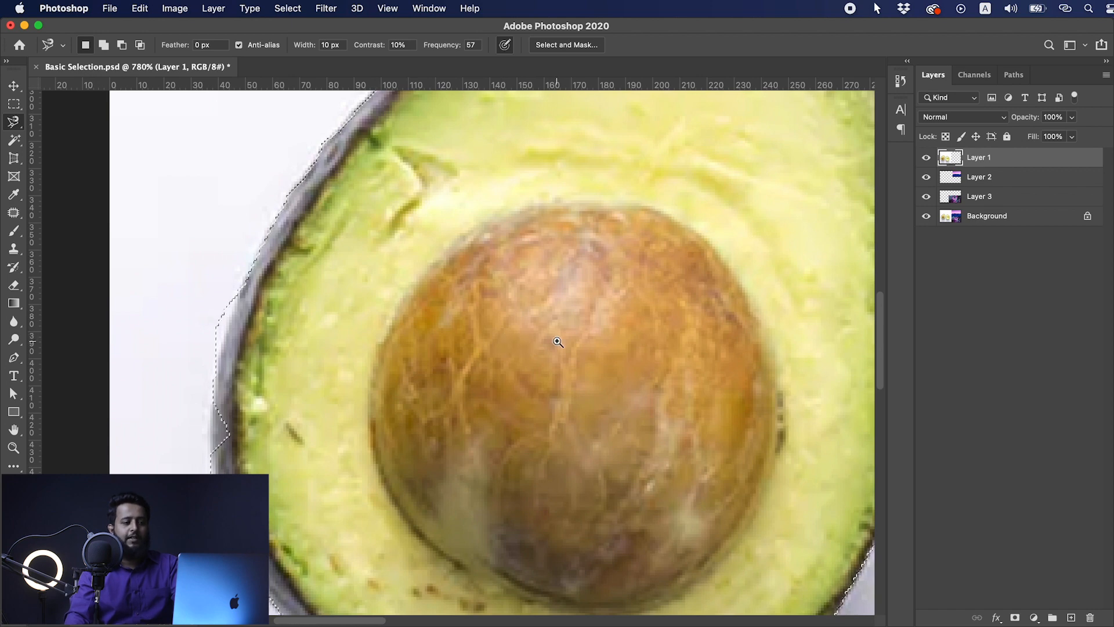
Step: Copy the selected pitted avocado half from Layer 1 to a new layer and switch to the Move tool
scroll(522, 341, down, 5)
drag(564, 319, 462, 347)
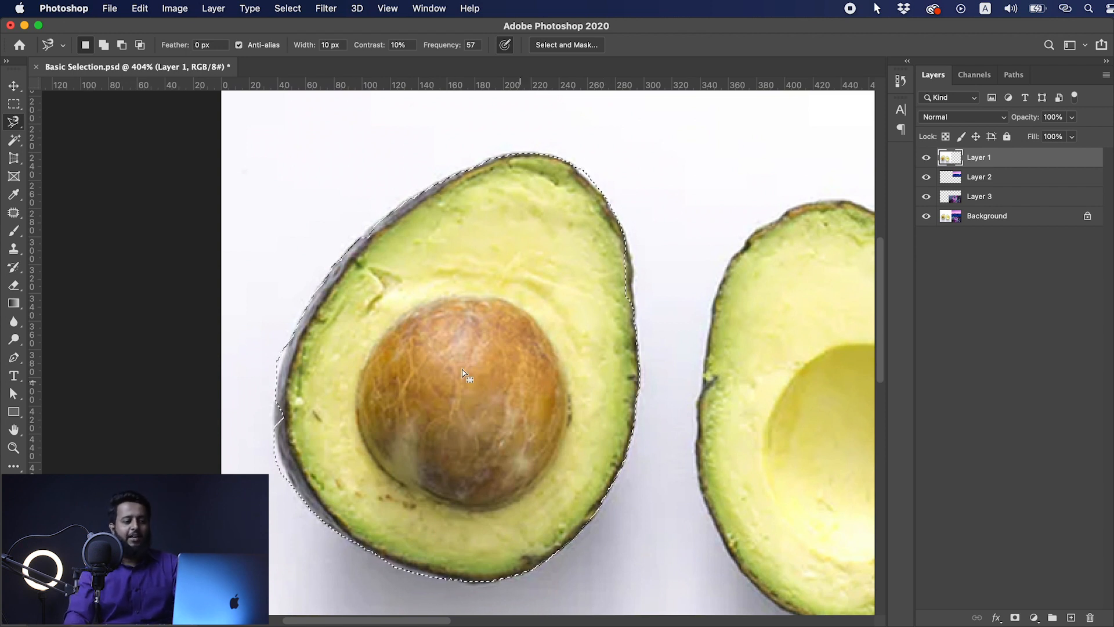
key(super+j)
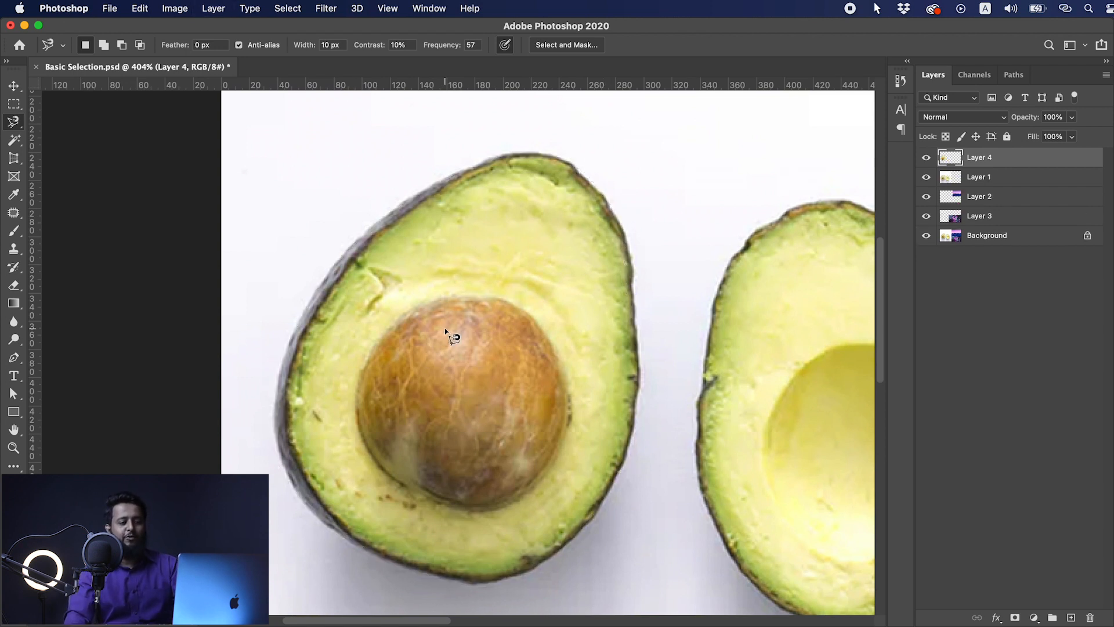
key(v)
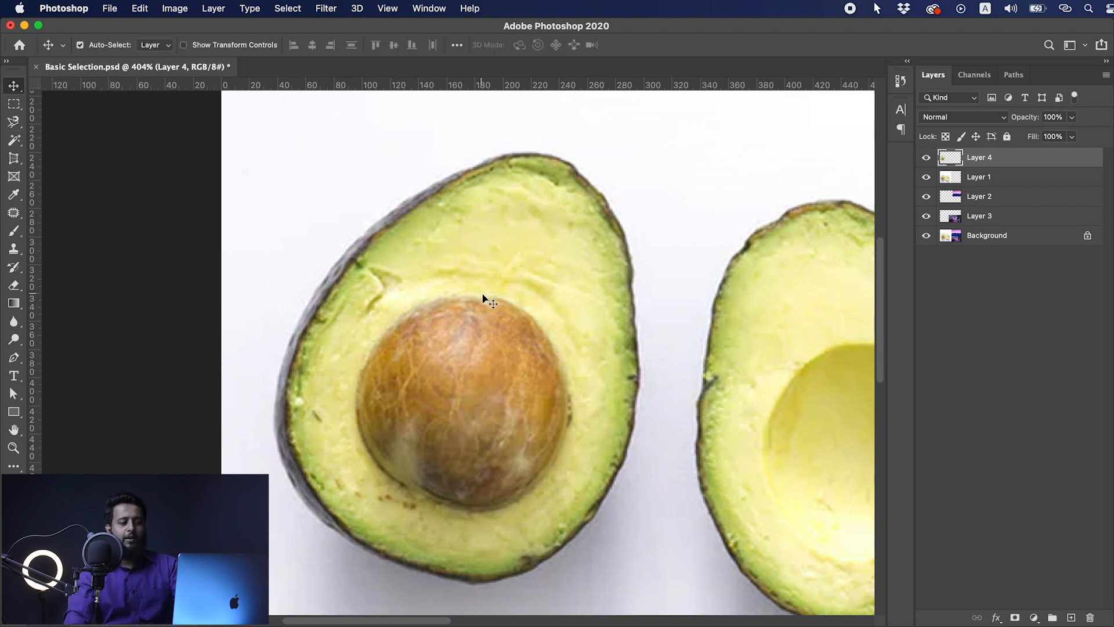
mouse_move(482, 293)
mouse_down()
mouse_move(621, 286)
mouse_move(542, 311)
mouse_move(667, 279)
mouse_move(517, 289)
mouse_move(473, 307)
mouse_up()
scroll(547, 335, down, 3)
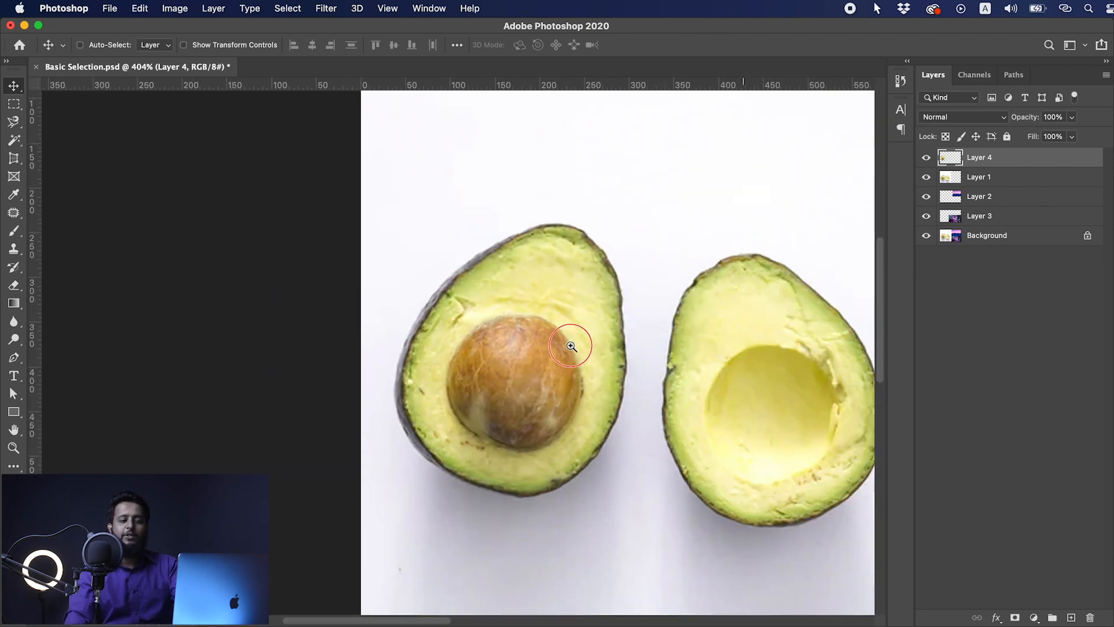
drag(651, 368, 508, 357)
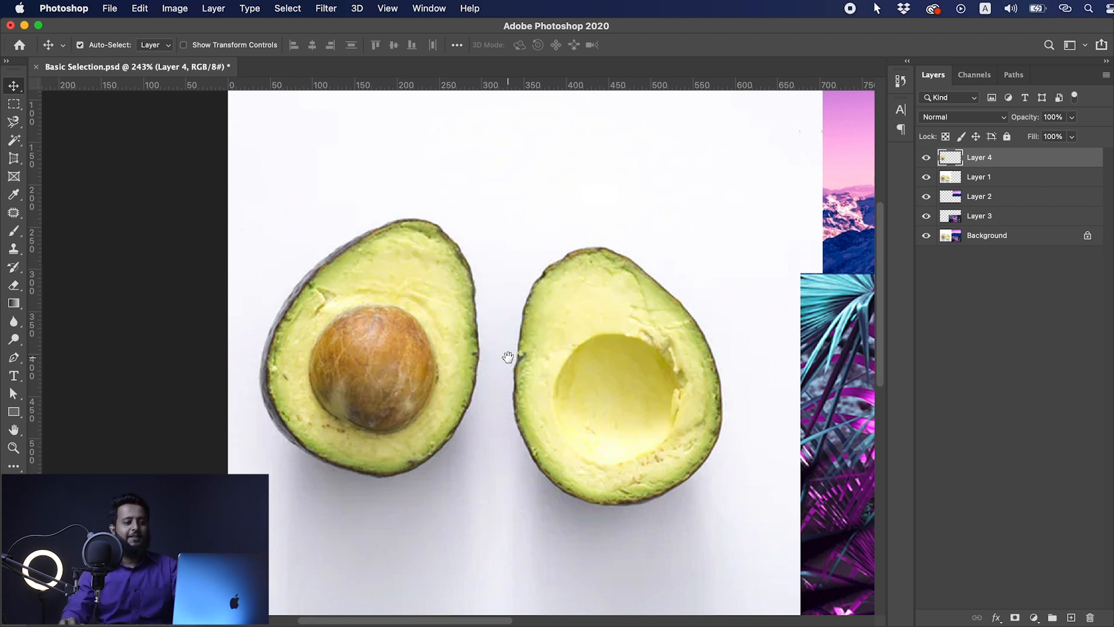
Step: Try to trace the teal palm leaf on Layer 3 with the Magnetic Lasso tool, and cancel the trace
drag(602, 398, 292, 351)
drag(683, 180, 397, 403)
drag(411, 369, 276, 139)
drag(355, 558, 441, 330)
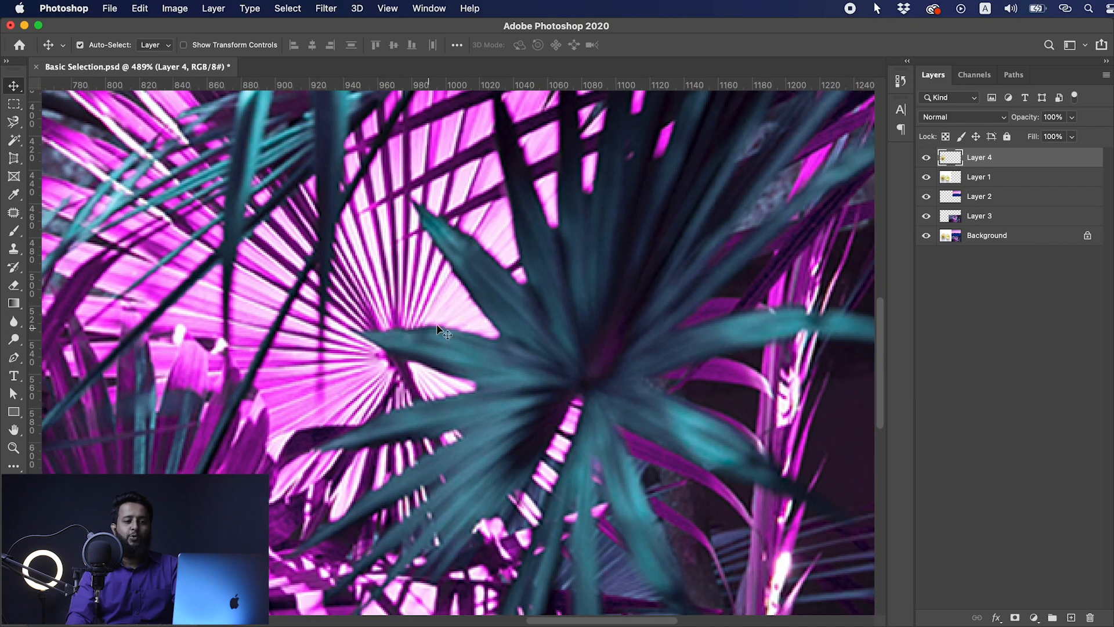
click(976, 217)
click(926, 216)
click(926, 216)
click(13, 122)
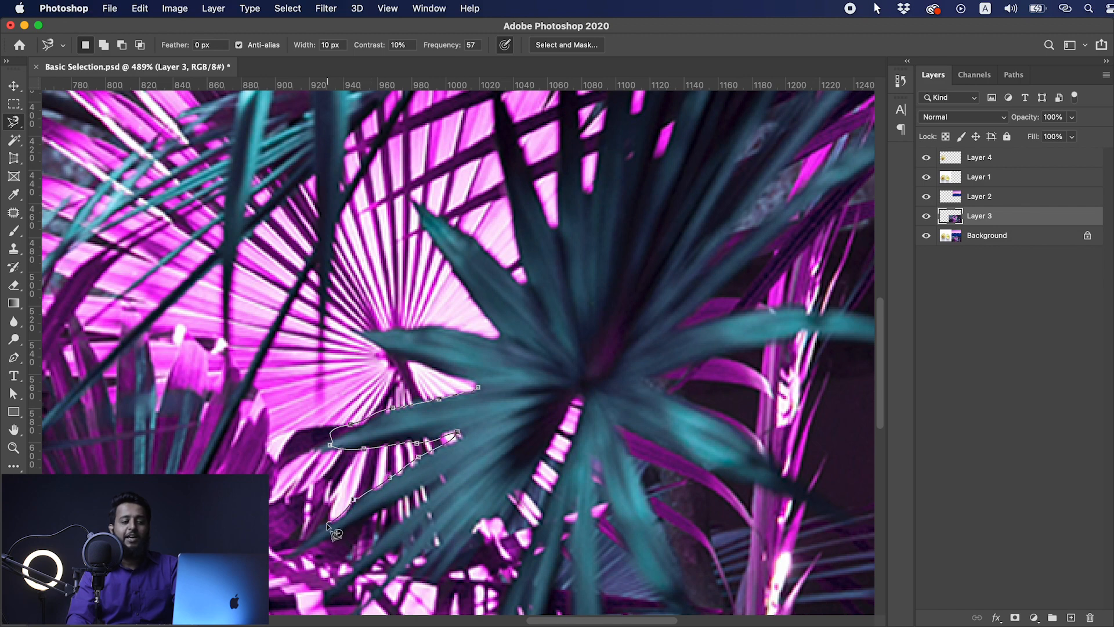
key(Escape)
Step: Draw a rough freehand Lasso selection across the gap between the two avocado halves
scroll(540, 438, down, 6)
drag(462, 453, 612, 439)
drag(376, 394, 522, 393)
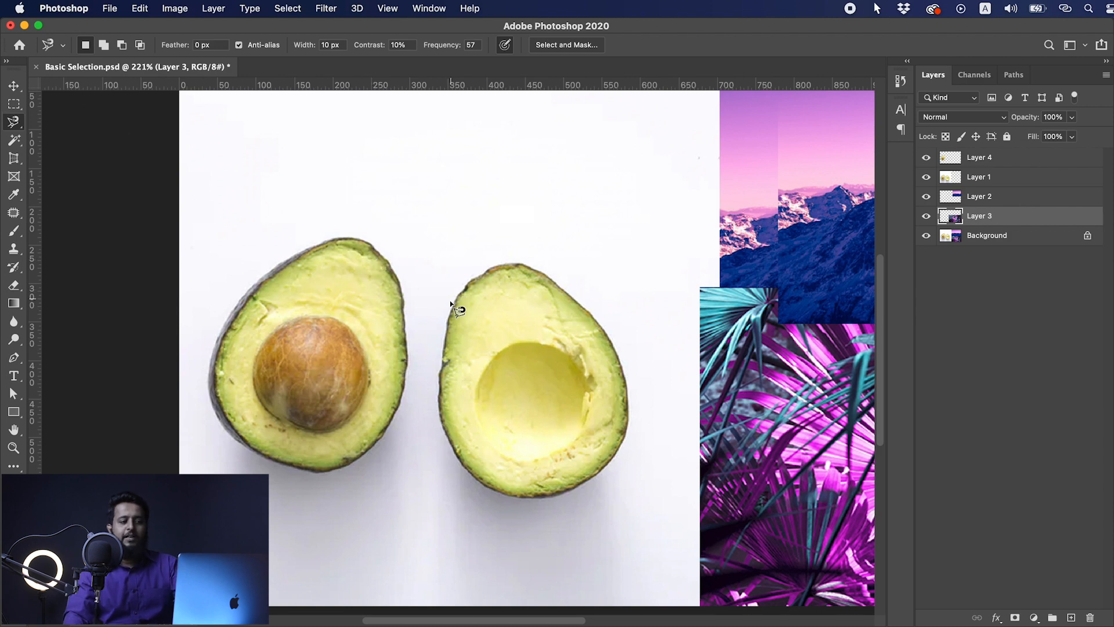
scroll(410, 291, up, 3)
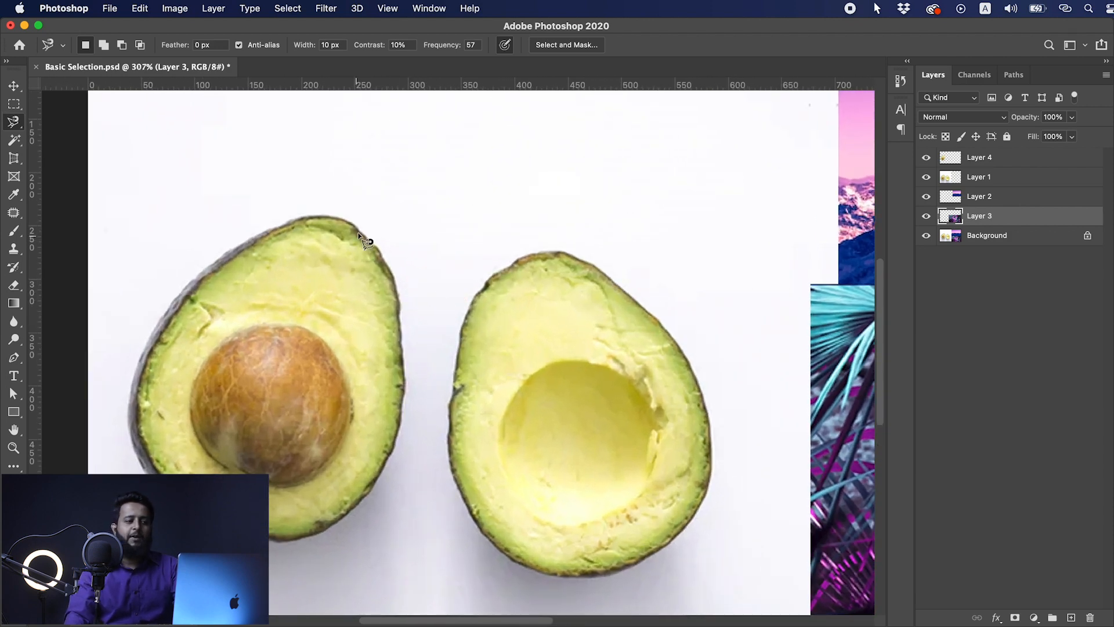
right_click(14, 121)
click(64, 118)
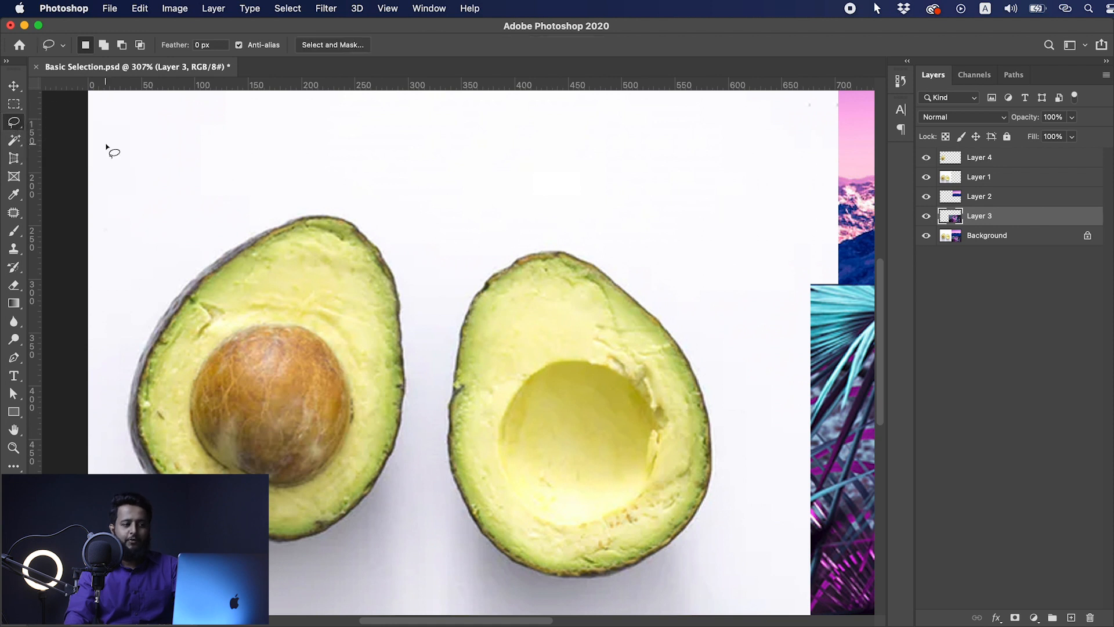
mouse_move(441, 171)
mouse_down()
mouse_move(524, 291)
mouse_move(346, 276)
mouse_move(442, 171)
mouse_up()
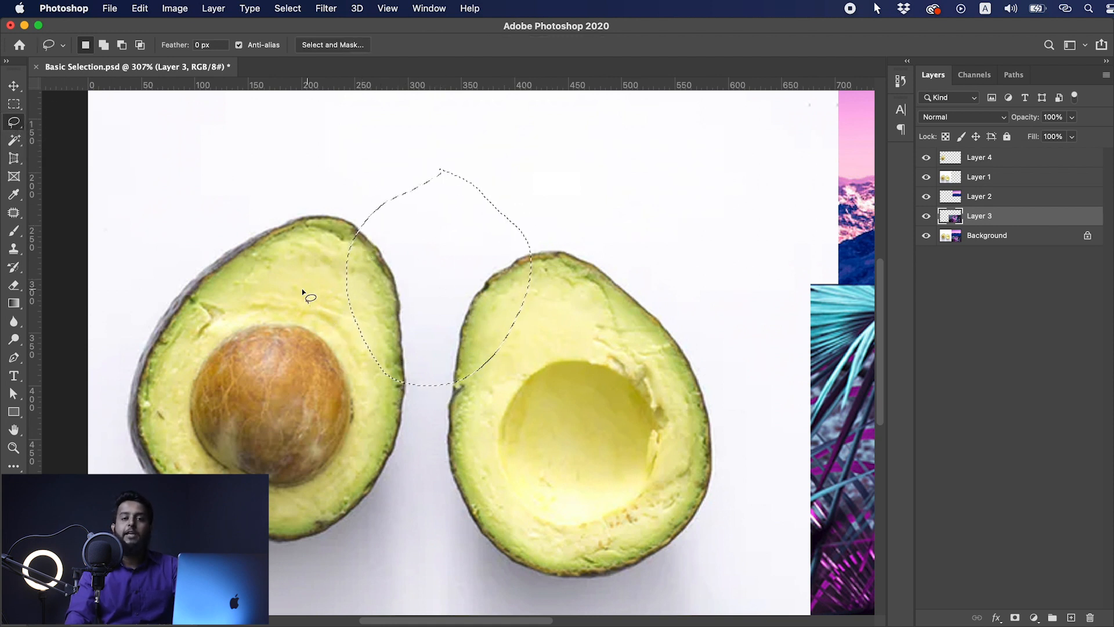
Step: Add a second freehand area over the upper part of the pitted avocado half to the selection, and deselect everything
key(shift)
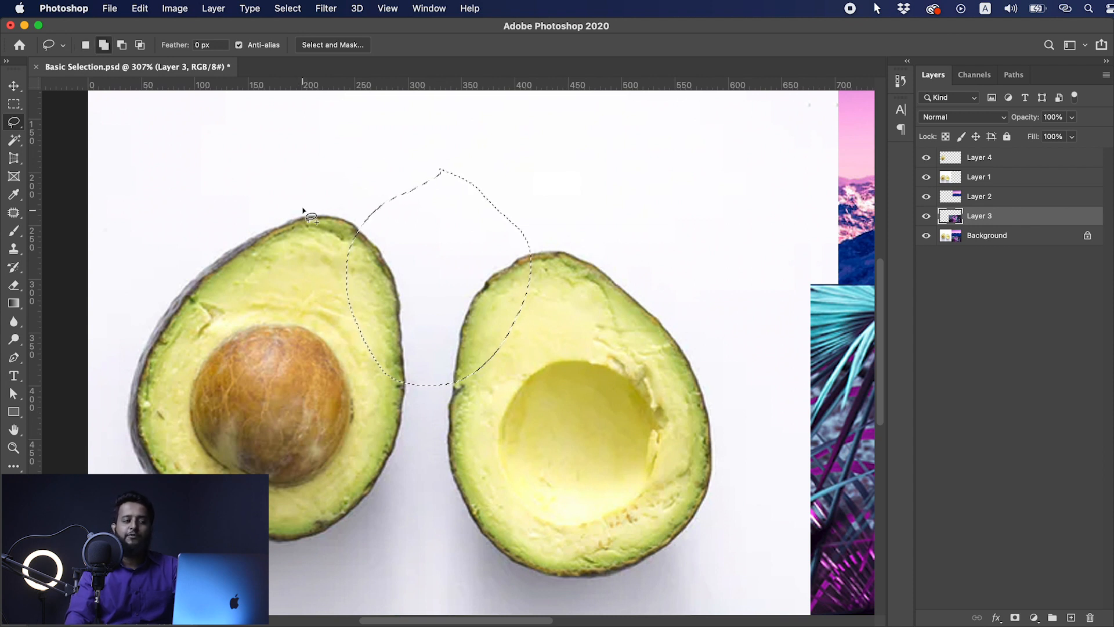
mouse_move(316, 182)
mouse_down()
mouse_move(440, 298)
mouse_move(282, 406)
mouse_move(256, 213)
mouse_move(322, 181)
mouse_up()
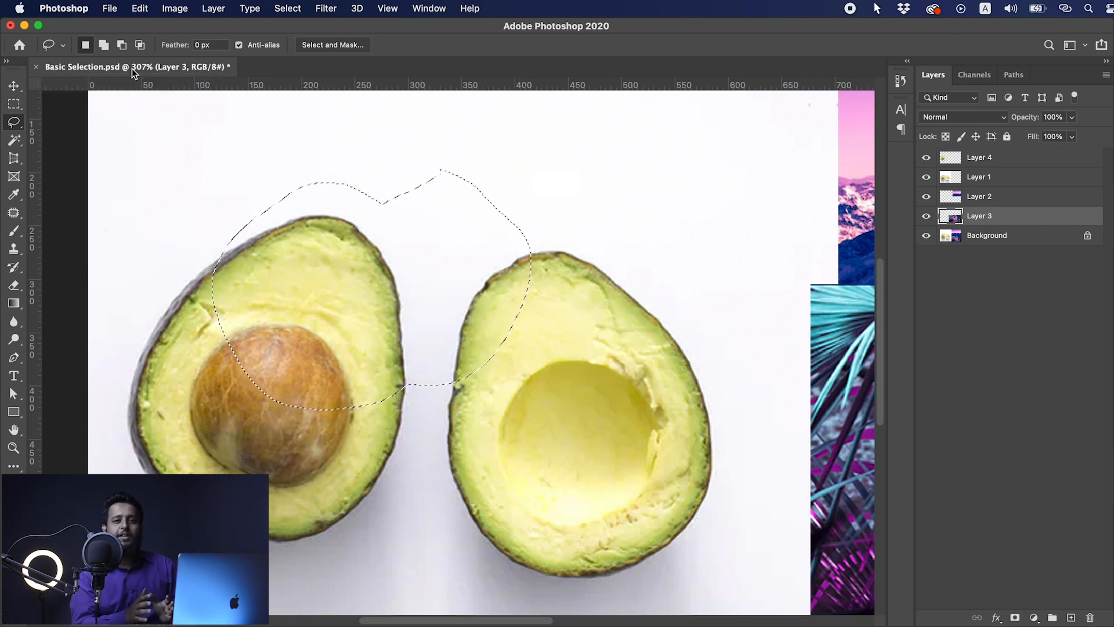
key(super+d)
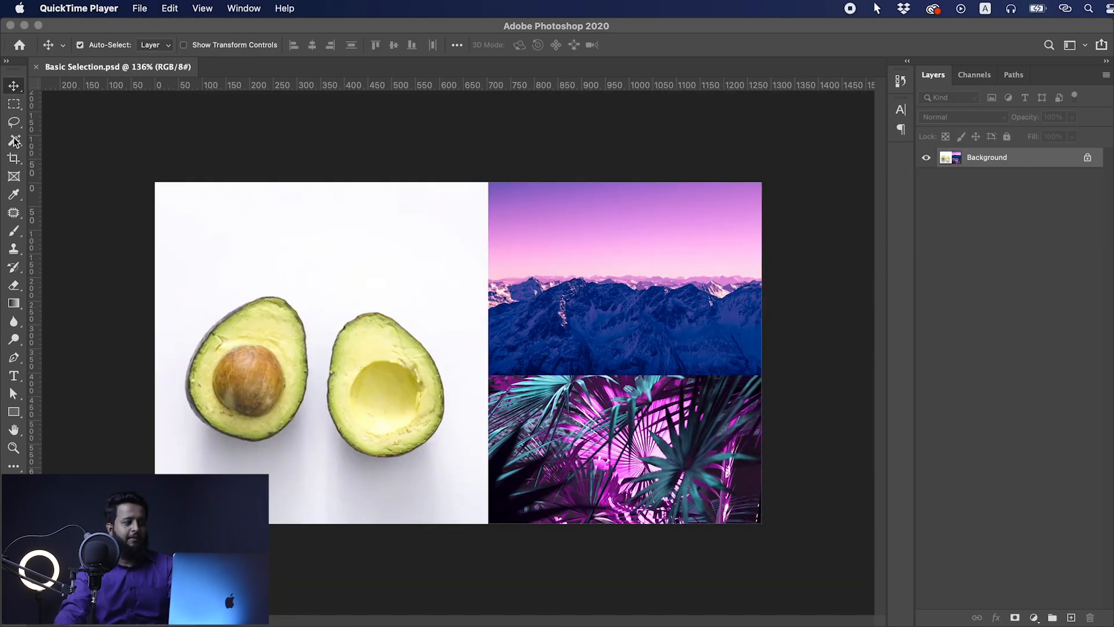
Step: Select the white background around the avocado halves with the Magic Wand tool
click(15, 141)
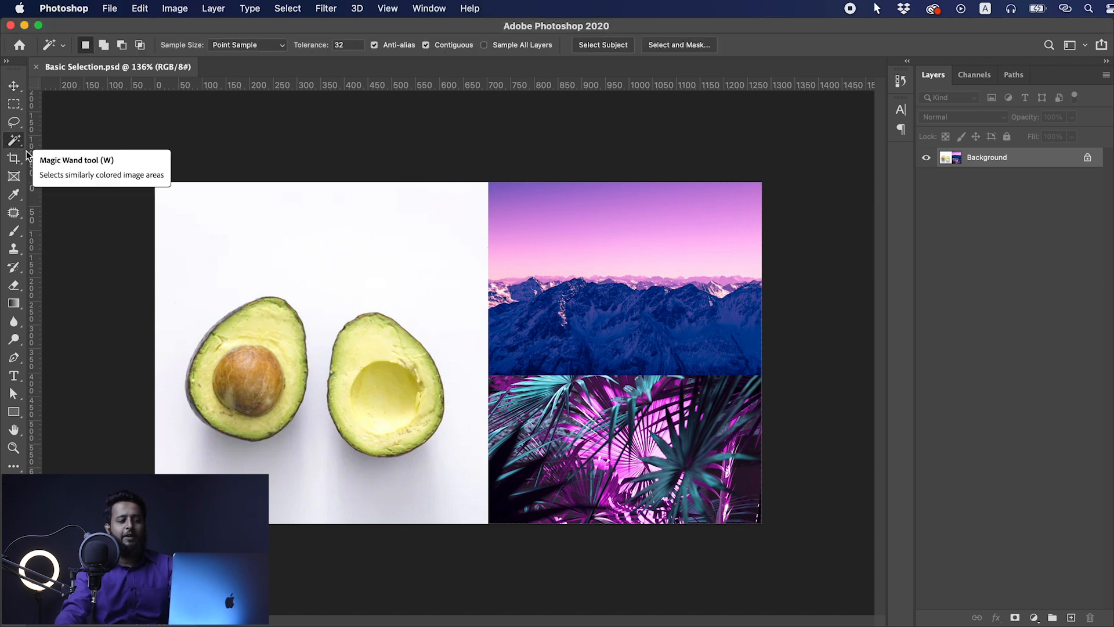
drag(230, 368, 279, 367)
drag(334, 401, 418, 425)
drag(418, 381, 381, 381)
click(235, 235)
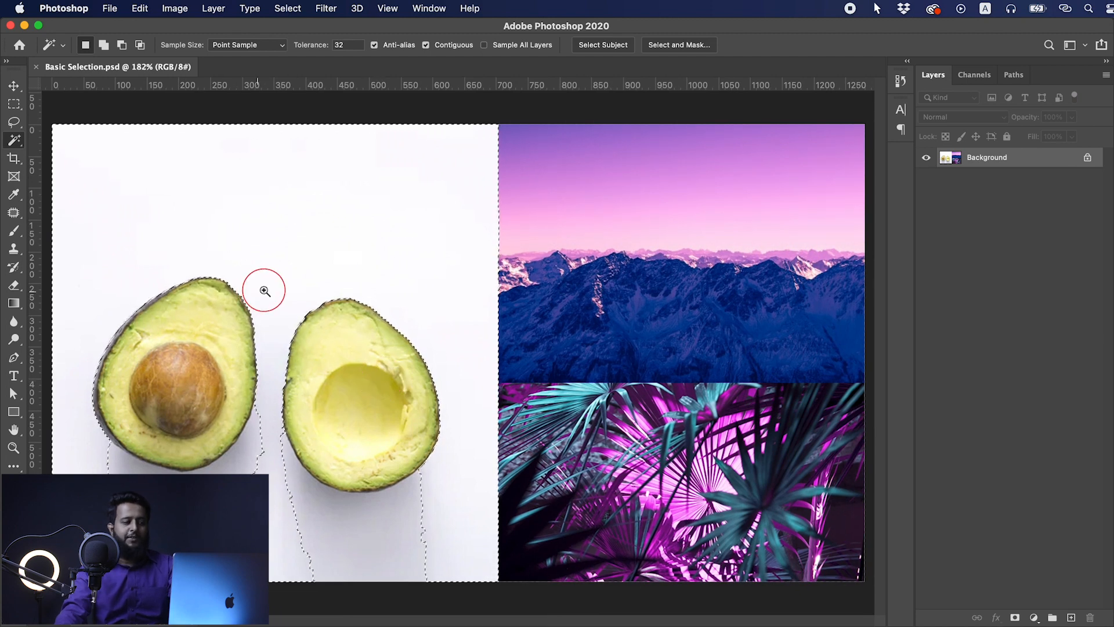
Step: Add the remaining shadow areas below the avocado halves to the background selection, and deselect it
drag(263, 291, 422, 307)
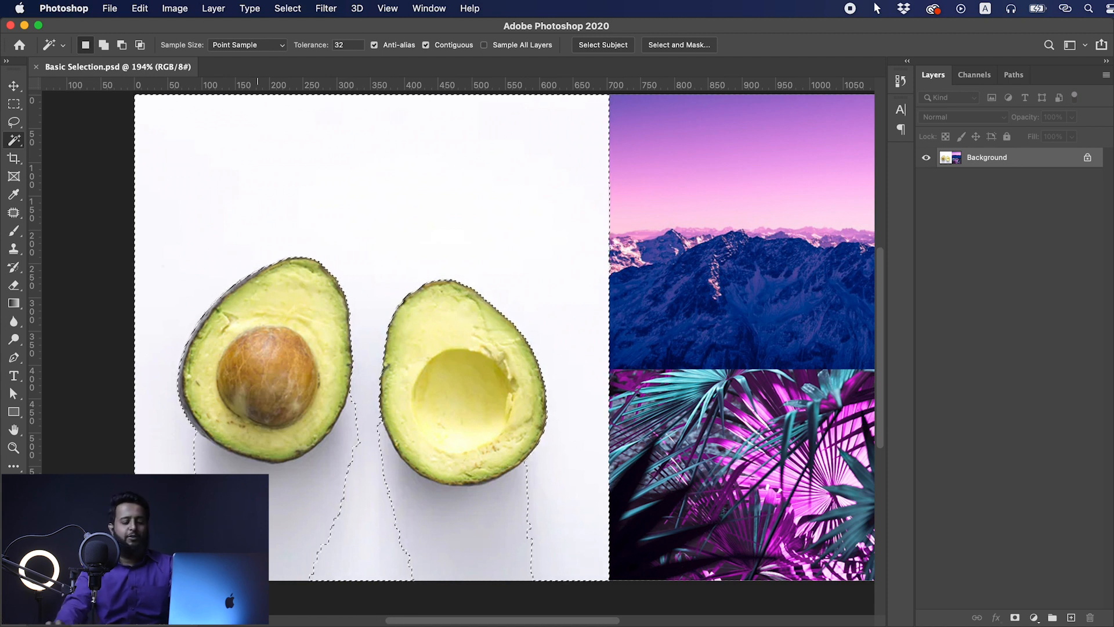
key(shift)
shift+click(273, 529)
shift+click(272, 481)
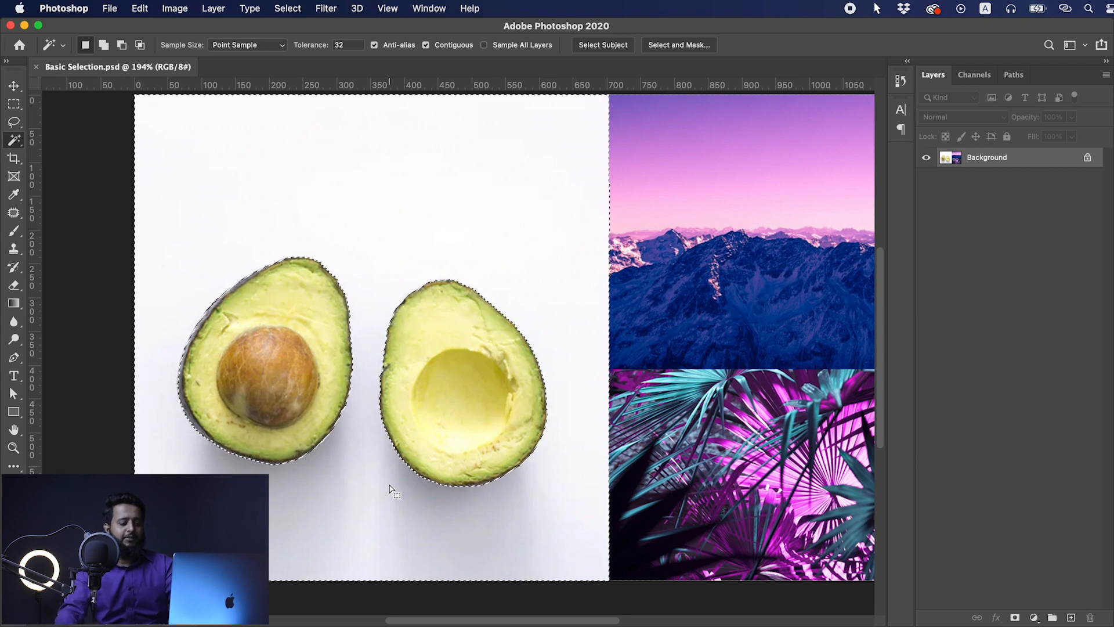
click(351, 488)
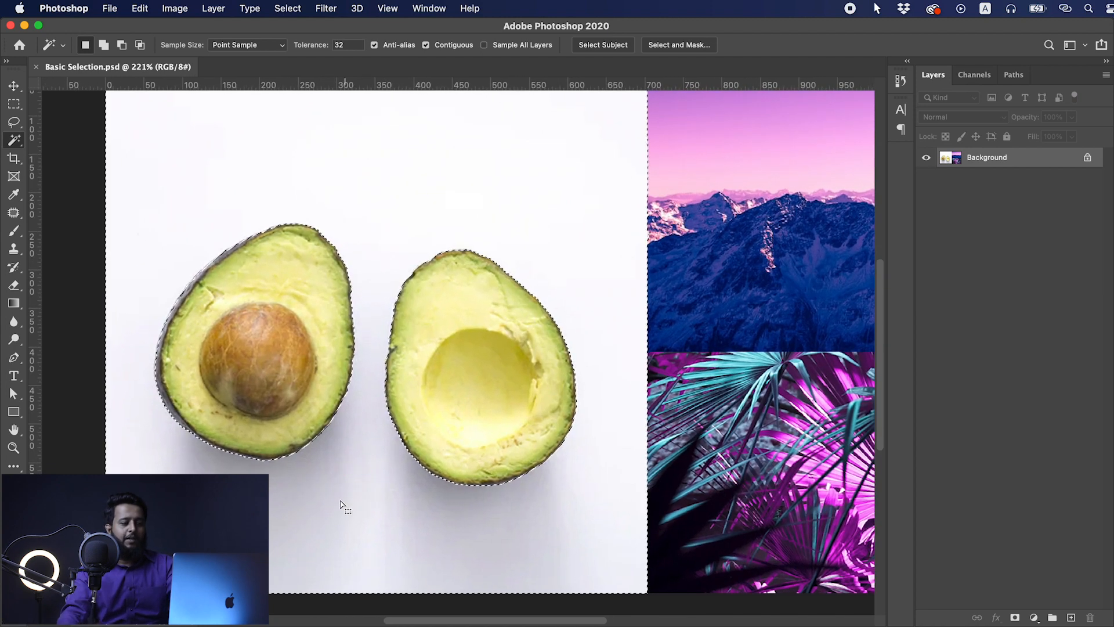
key(super+d)
Step: Select the green flesh of the pitted avocado half with the Magic Wand, adding its darker areas near the edge
click(281, 348)
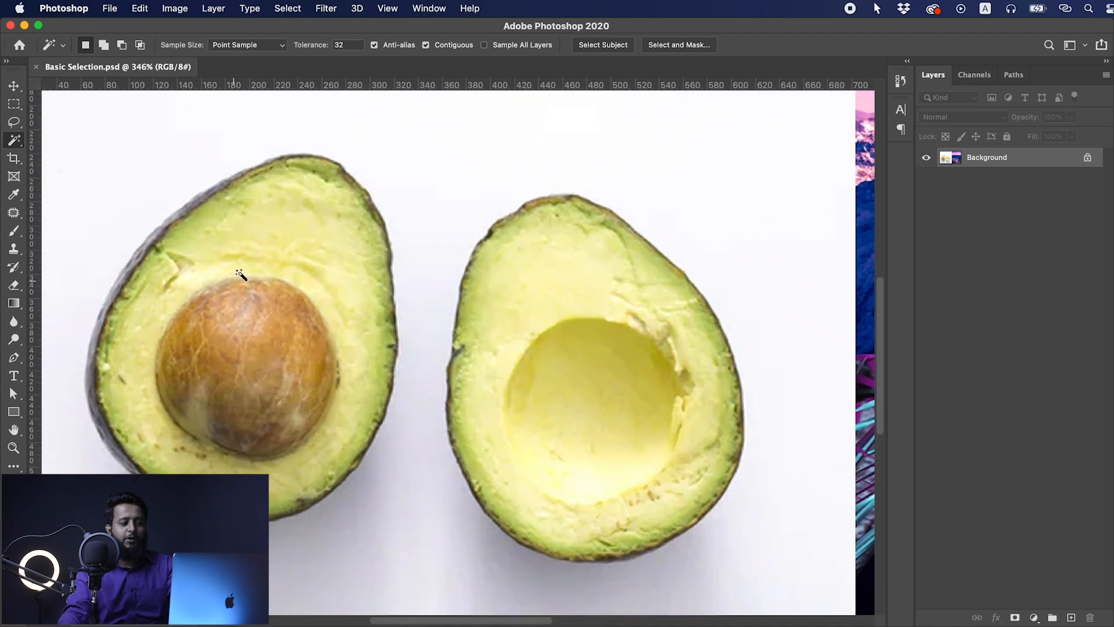
click(289, 221)
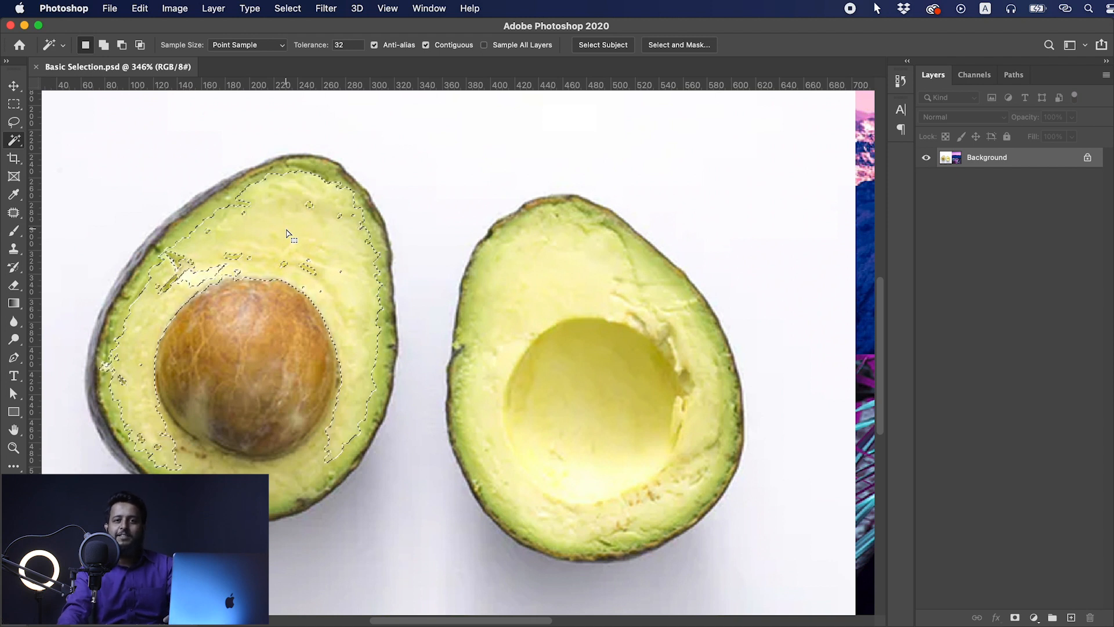
shift+click(219, 211)
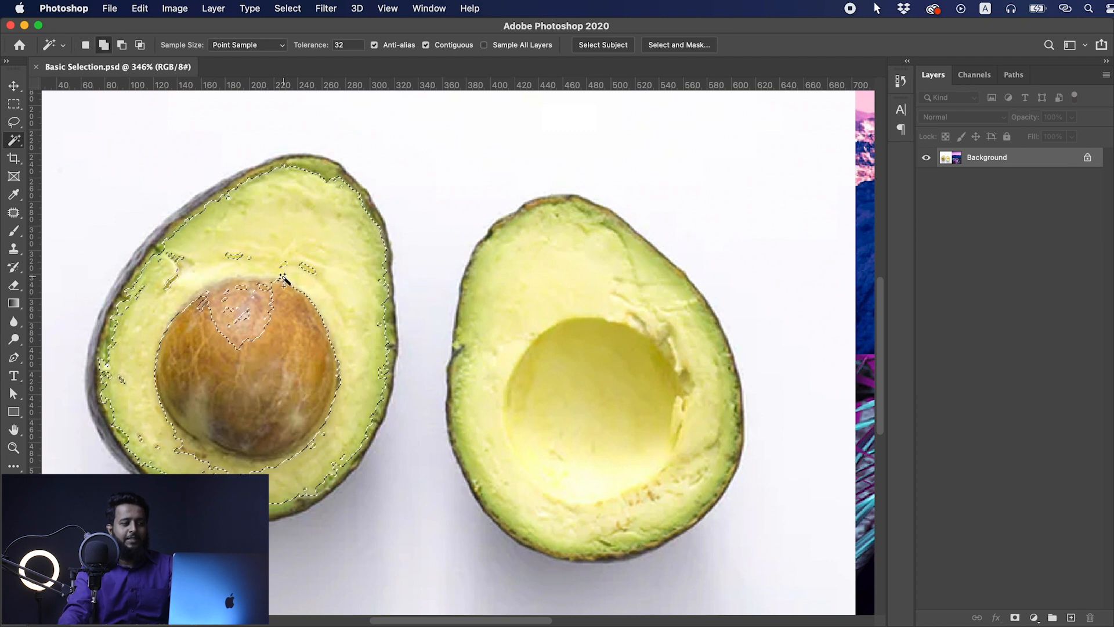
Step: Add the brown areas of the avocado pit to the flesh selection with the Magic Wand, and deselect everything
shift+click(235, 398)
shift+click(206, 372)
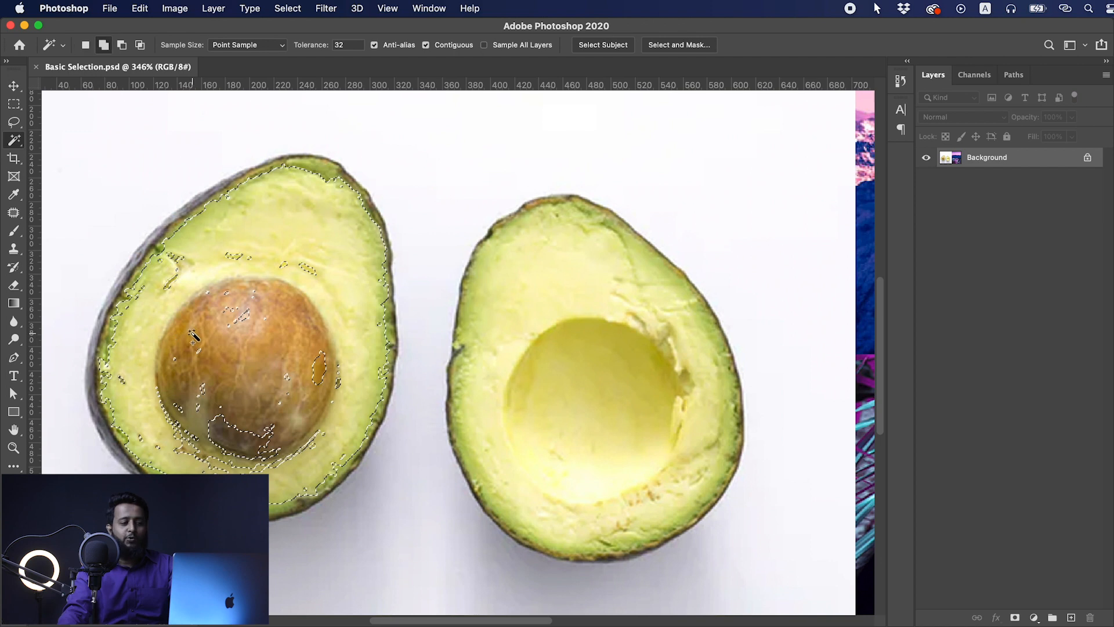
shift+click(252, 316)
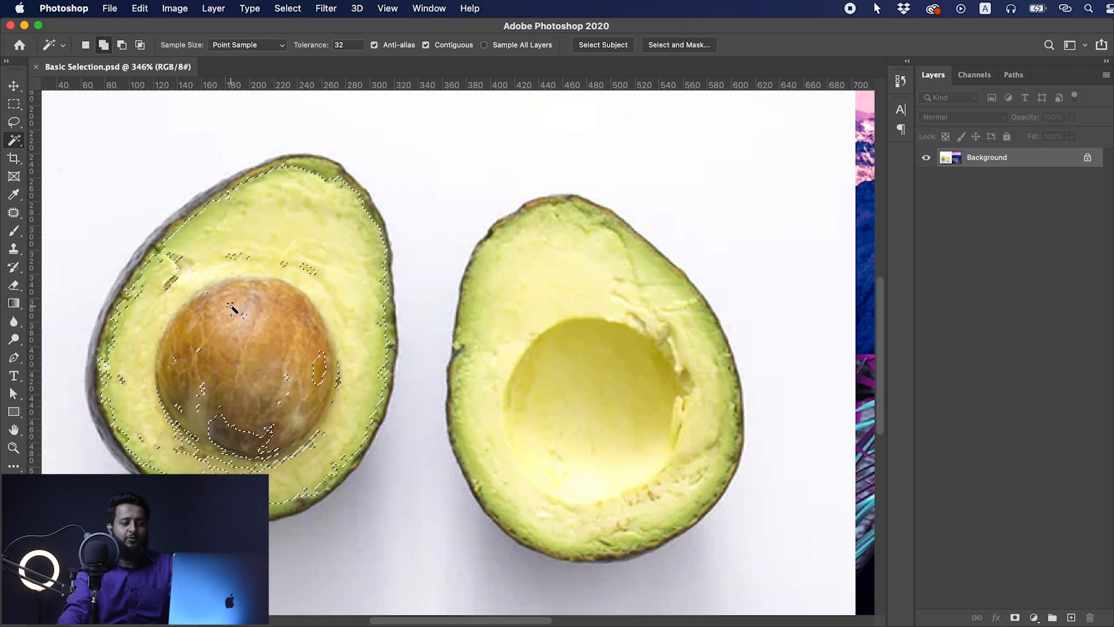
shift+click(225, 439)
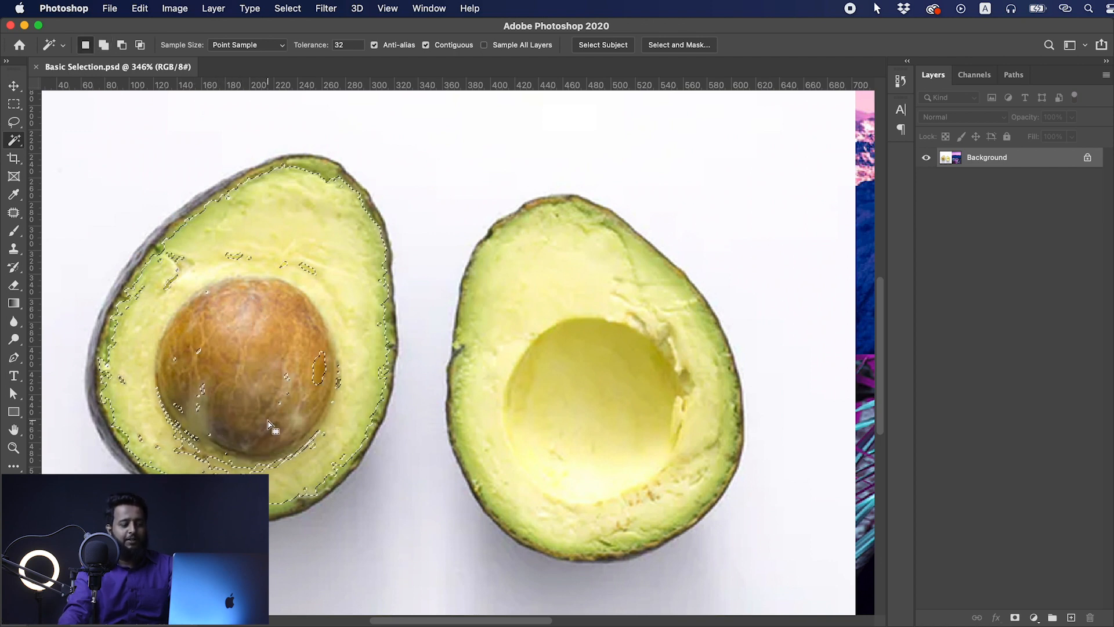
key(super+d)
Step: Sample the white background above the pitted avocado half with the Magic Wand again, and clear the selection
drag(355, 391, 327, 394)
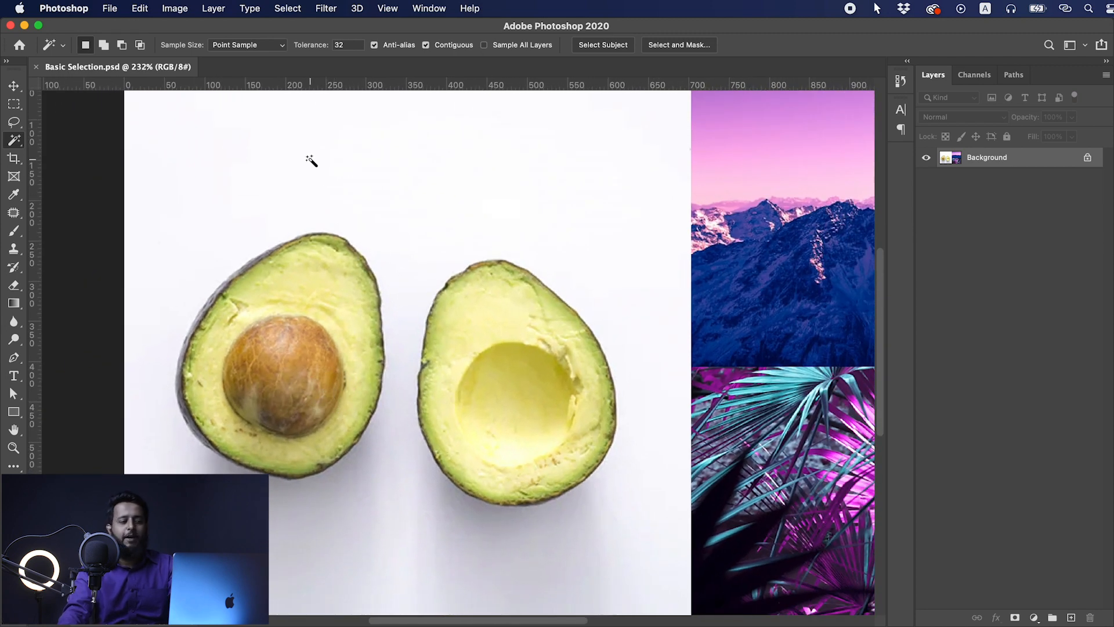
click(311, 161)
drag(513, 281, 580, 258)
drag(756, 416, 452, 355)
key(super+d)
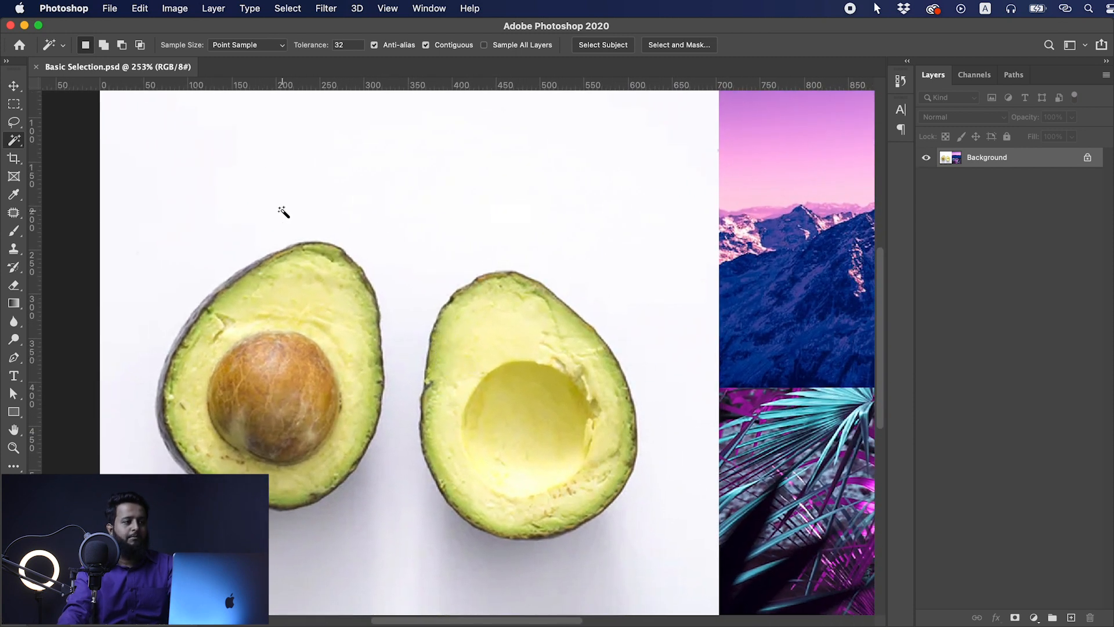
Step: Switch from the Magic Wand to the Quick Selection Tool and set its brush size to 25
click(19, 141)
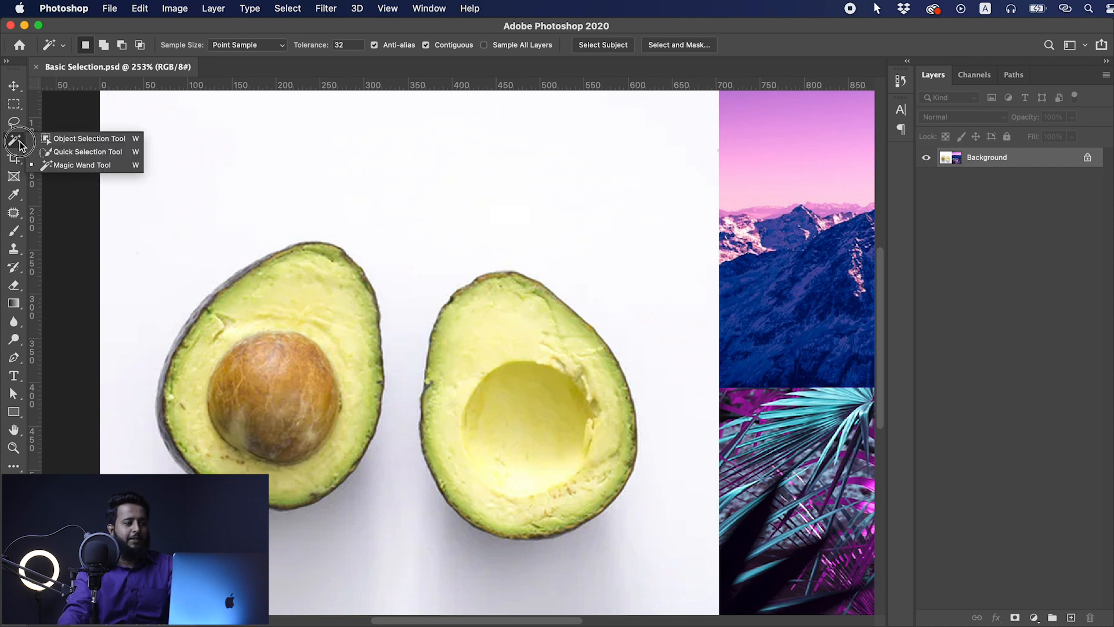
click(59, 158)
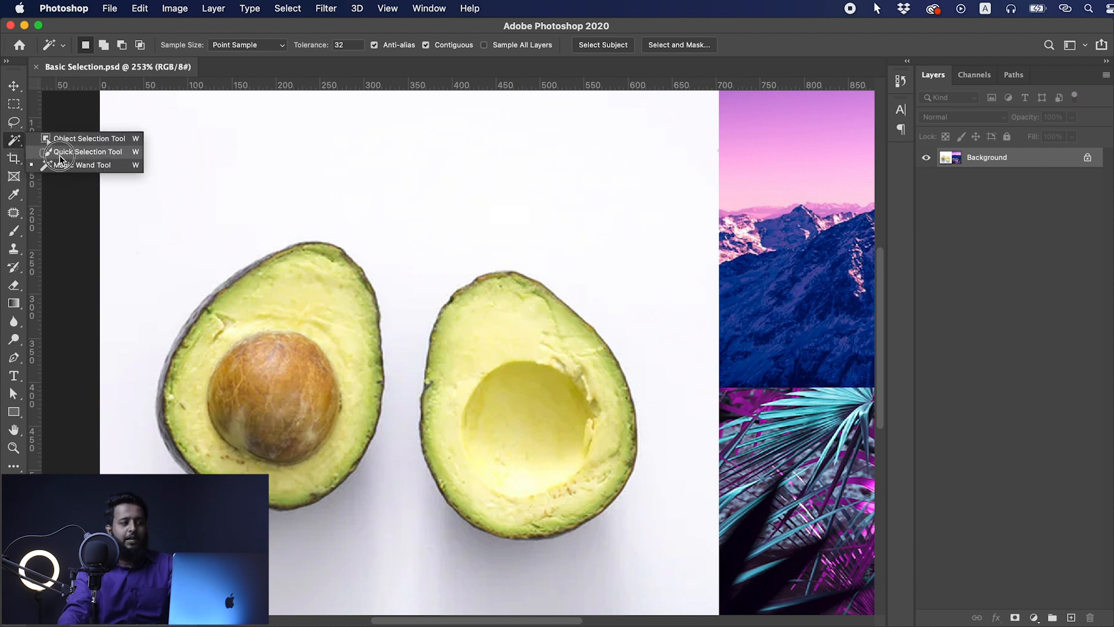
click(60, 157)
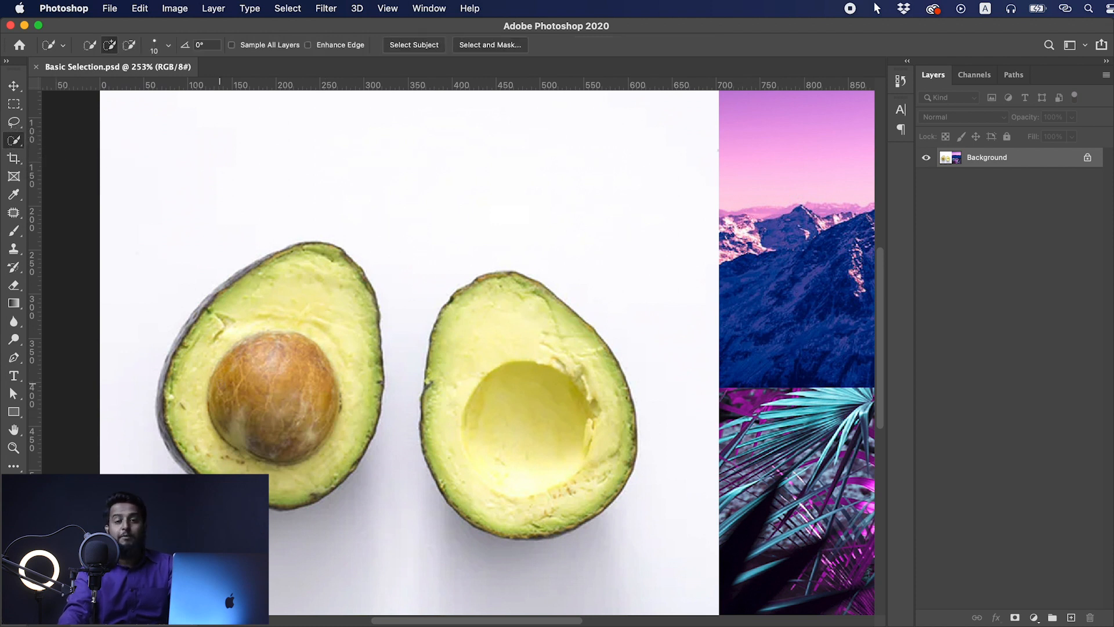
drag(214, 339, 289, 357)
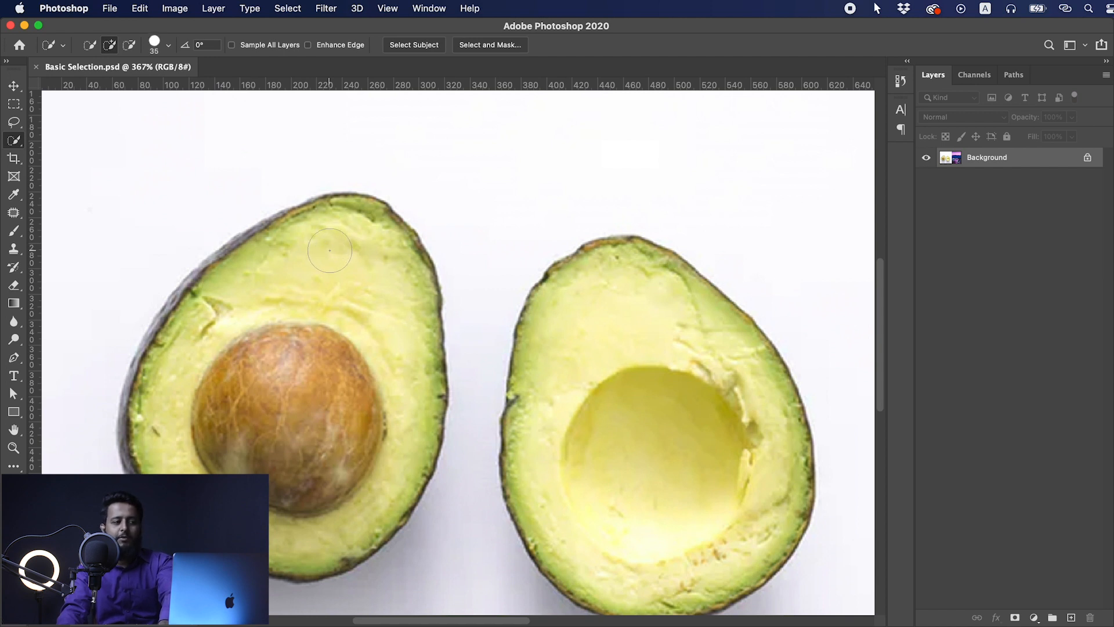
key(bracketright)
key(bracketright)
key(bracketright)
key(bracketright)
key(bracketleft)
key(bracketleft)
key(bracketleft)
key(bracketleft)
key(bracketleft)
key(bracketleft)
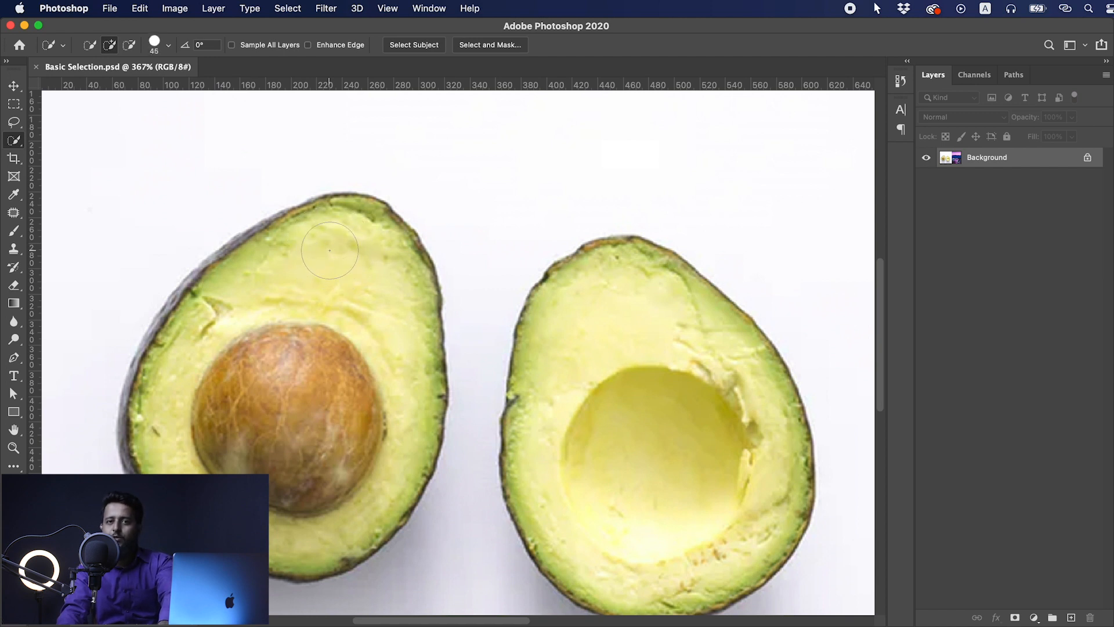
key(bracketleft)
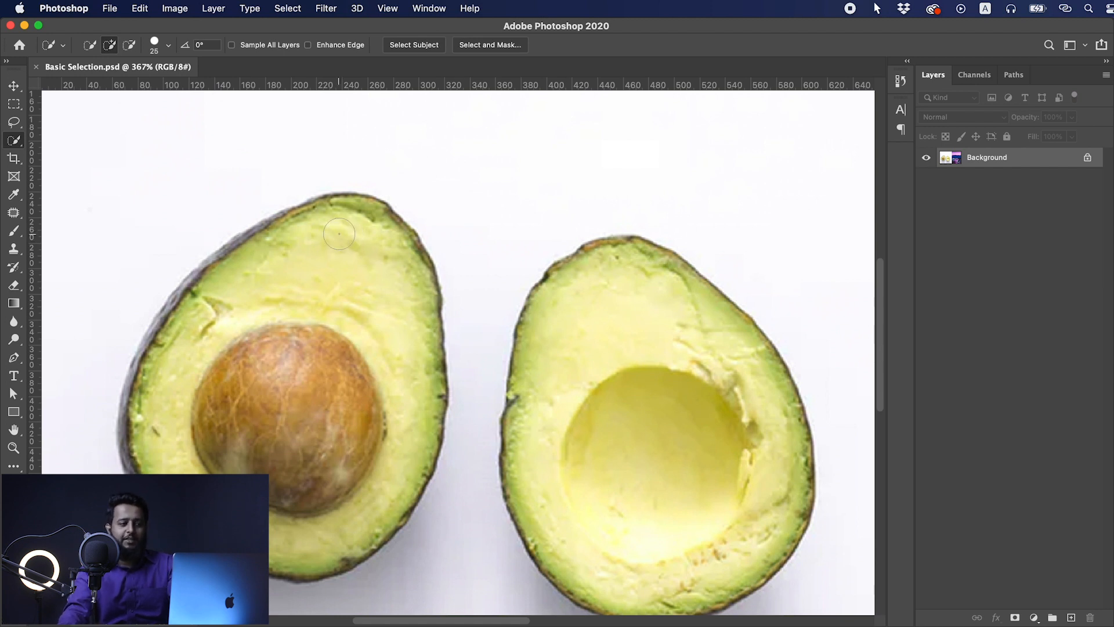
Step: Quick-select the avocado half that holds the pit, and undo the stray stroke beyond its upper edge
mouse_move(329, 266)
mouse_down()
mouse_move(308, 303)
mouse_move(306, 351)
mouse_up()
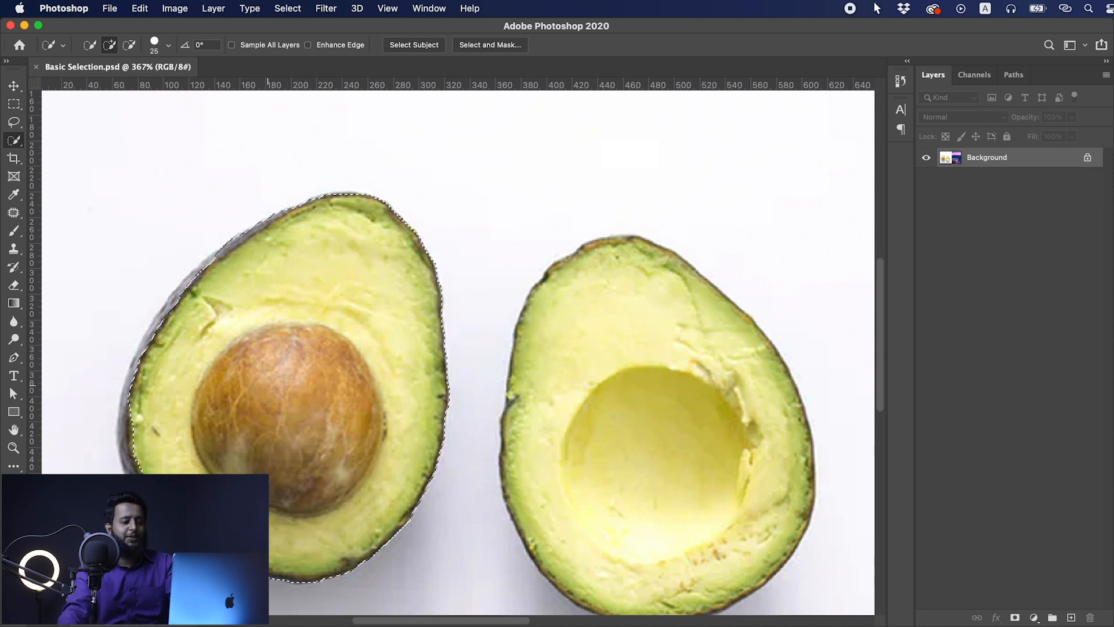
drag(253, 358, 311, 328)
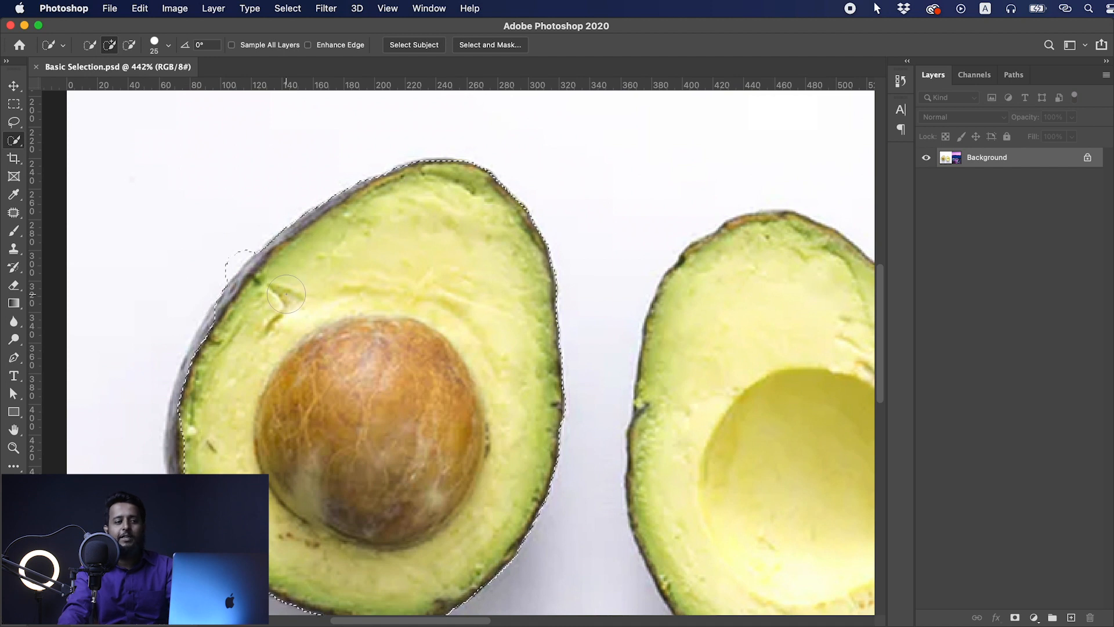
key(super+z)
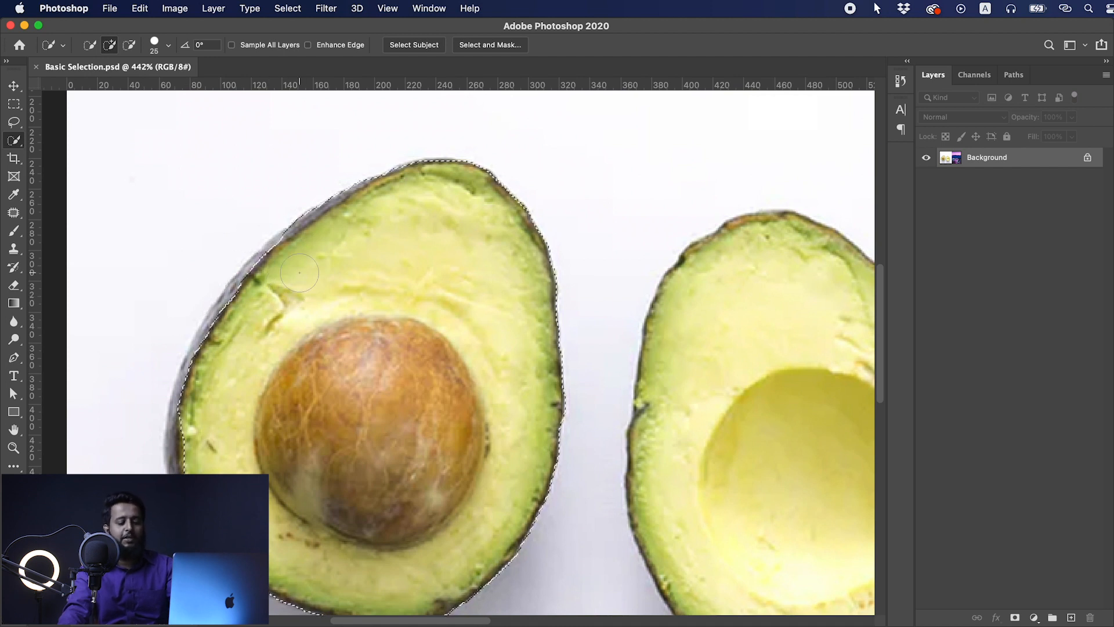
Step: Reduce the selection brush to size 9 and add the dark skin along the avocado half's outer edge
key(bracketleft)
key(bracketleft)
key(bracketleft)
key(bracketleft)
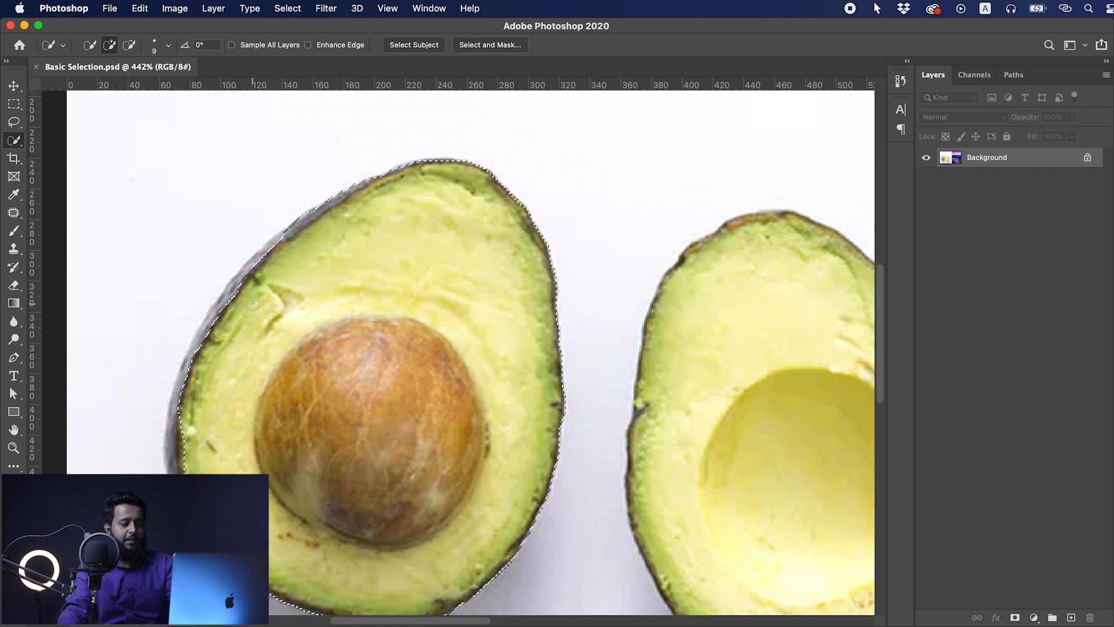
scroll(238, 281, up, 3)
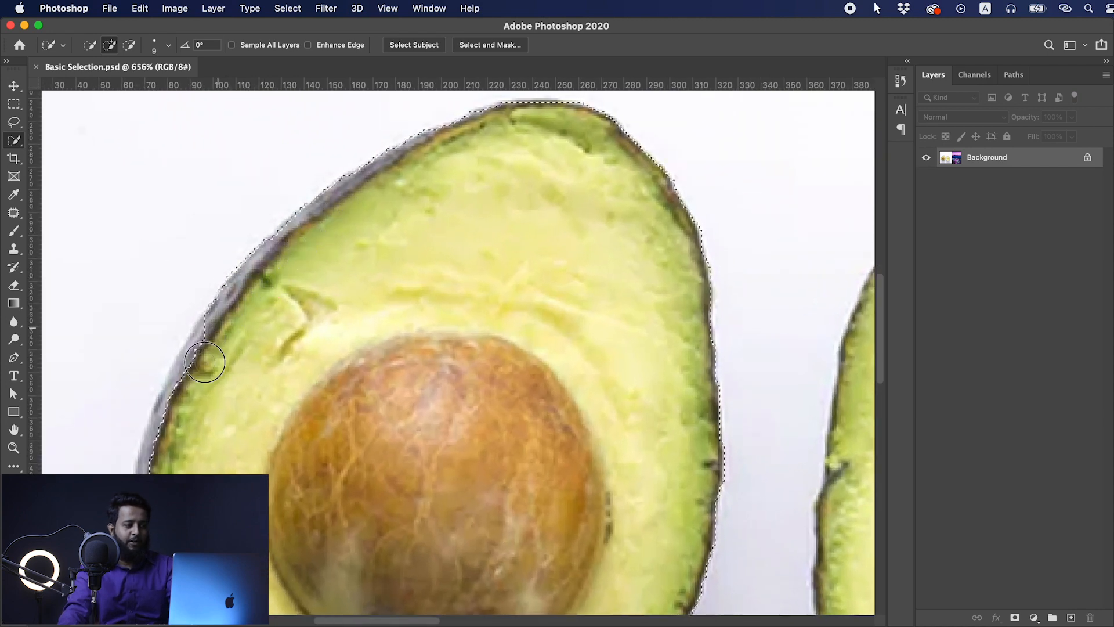
scroll(212, 430, down, 5)
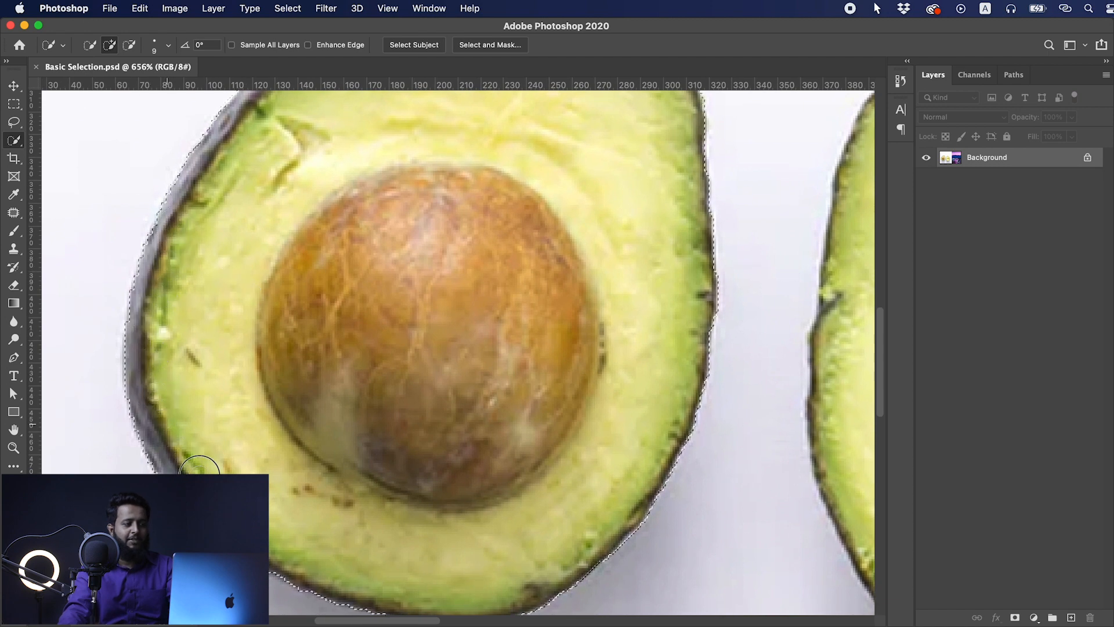
Step: Add the pitless avocado half to the quick selection, and deselect everything
scroll(385, 355, down, 3)
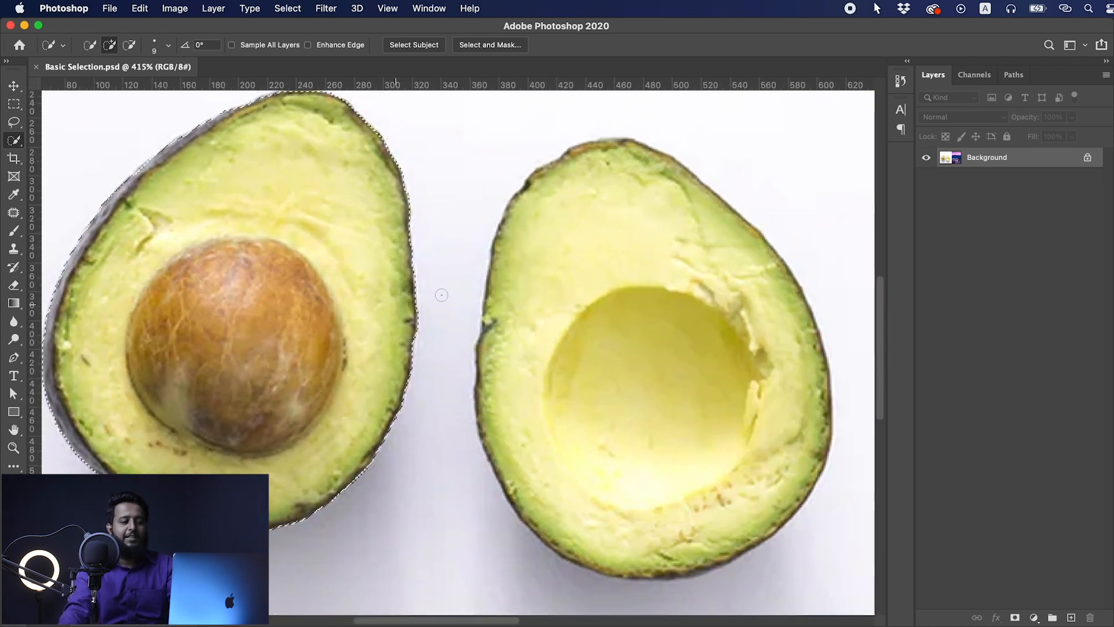
drag(597, 260, 612, 298)
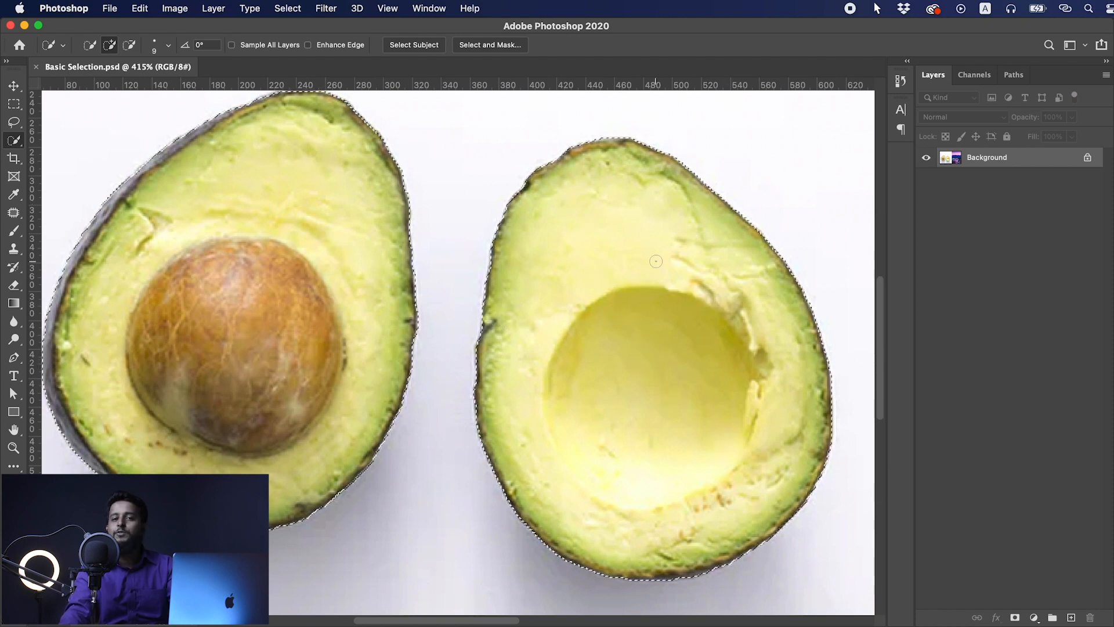
key(cmd+d)
scroll(590, 241, down, 2)
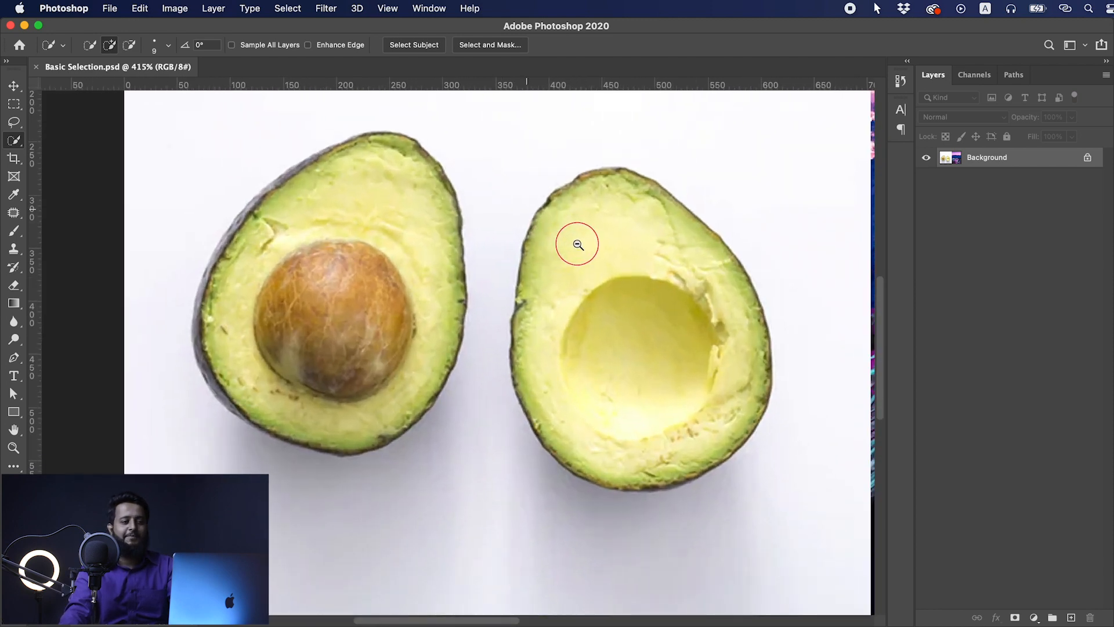
drag(587, 257, 512, 311)
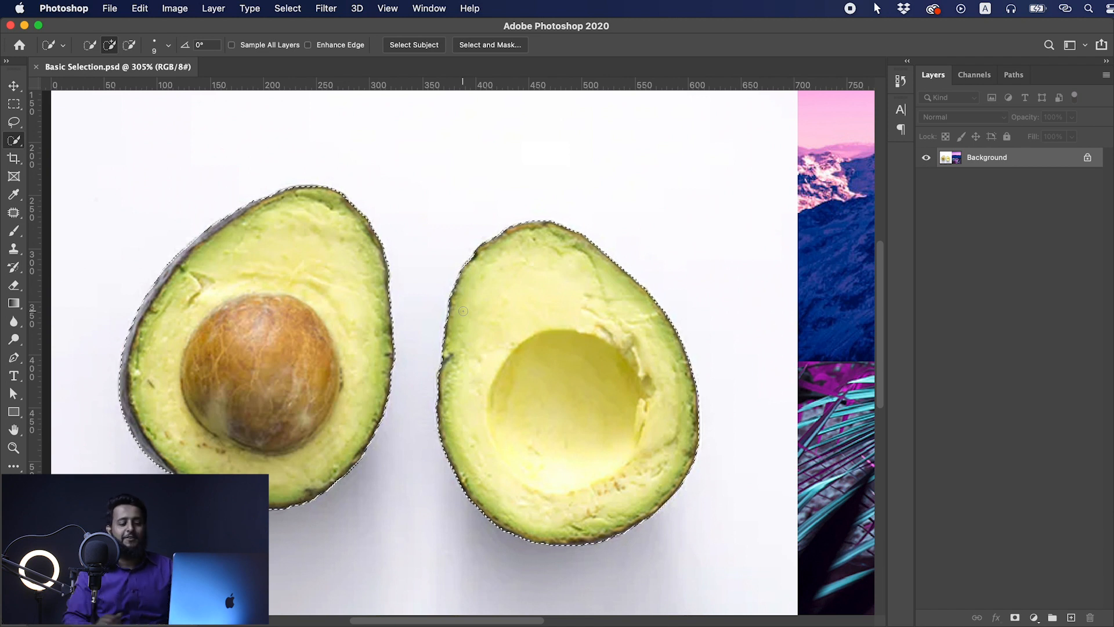
key(super+d)
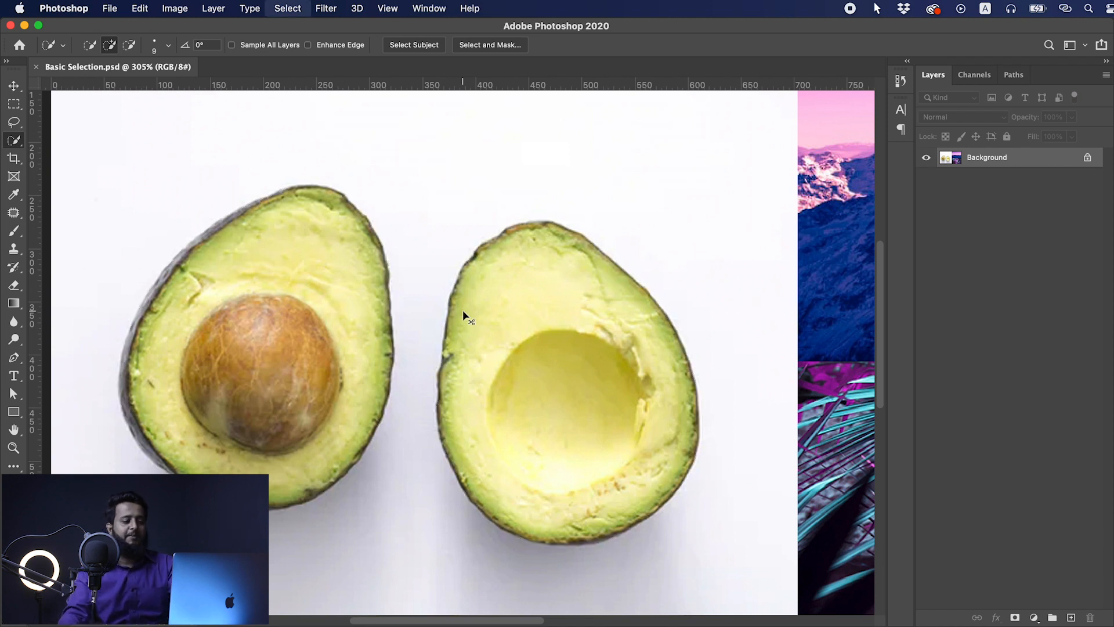
Step: Select the avocado pit by framing it with the Object Selection Tool in Rectangle mode, and deselect it
click(17, 141)
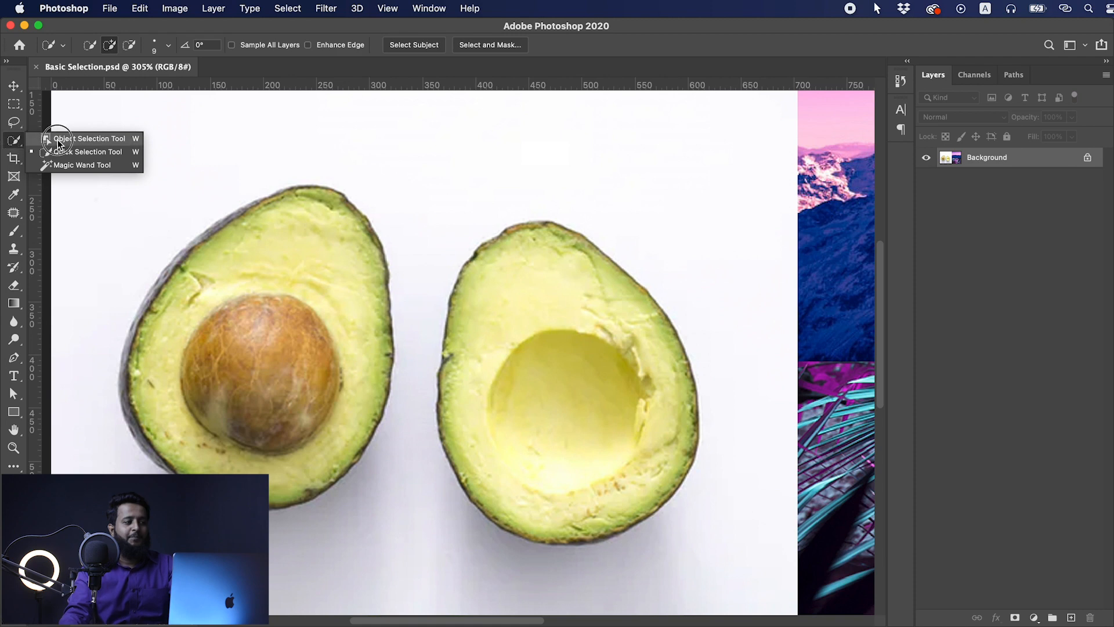
click(87, 139)
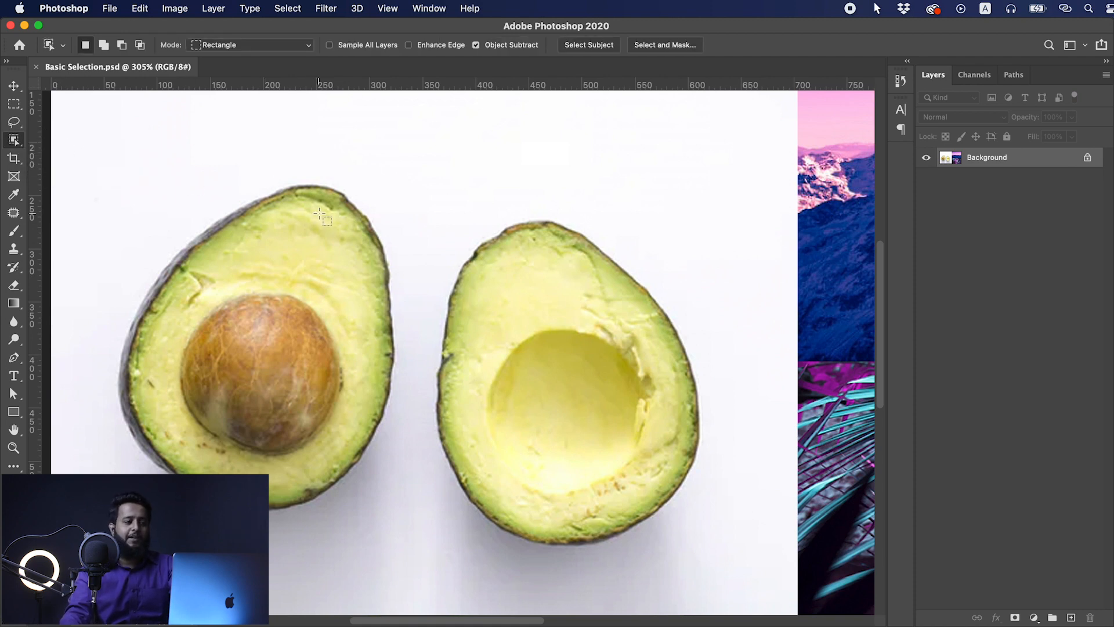
alt+click(290, 212)
drag(318, 242, 345, 253)
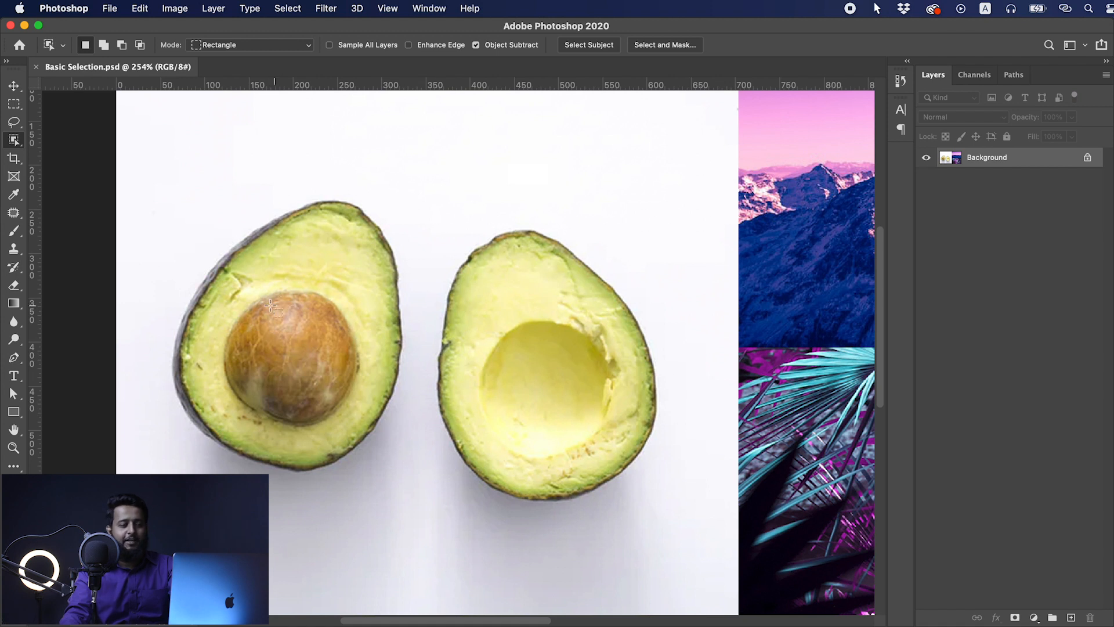
drag(245, 288, 341, 396)
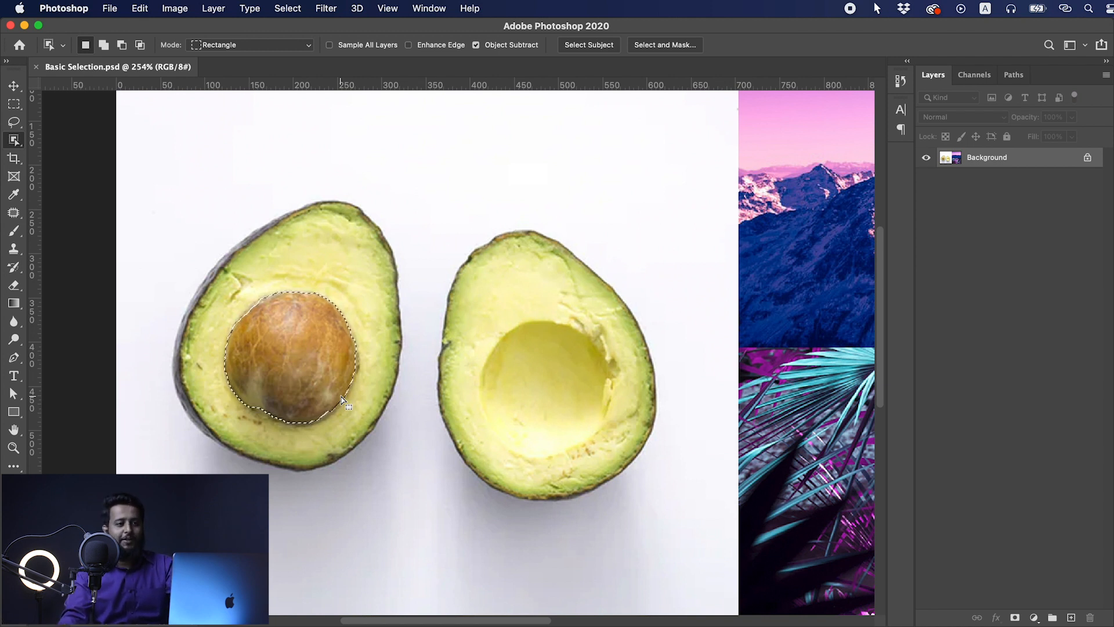
scroll(382, 362, down, 3)
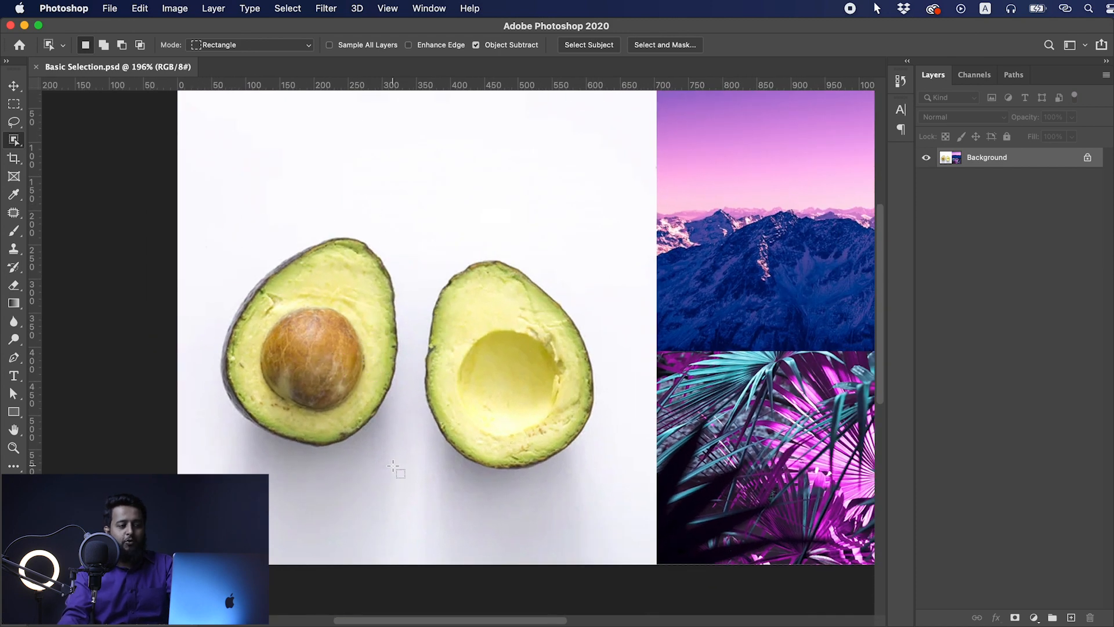
Step: Object-select the whole avocado half with the pit using a frame about 308 by 420 px around it
drag(203, 194, 411, 479)
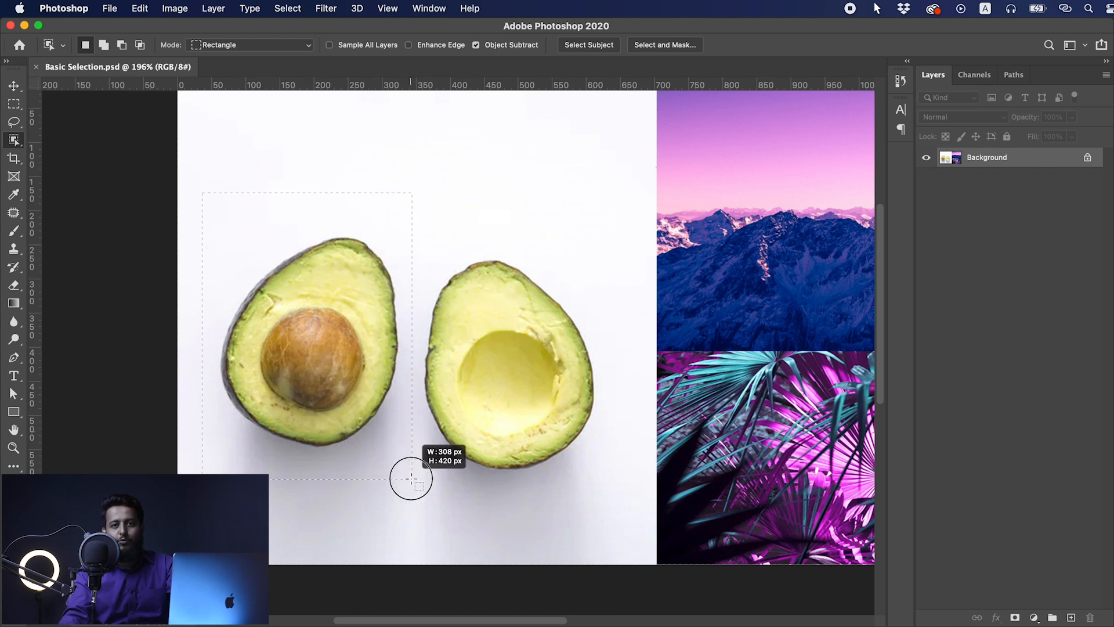
drag(411, 479, 412, 480)
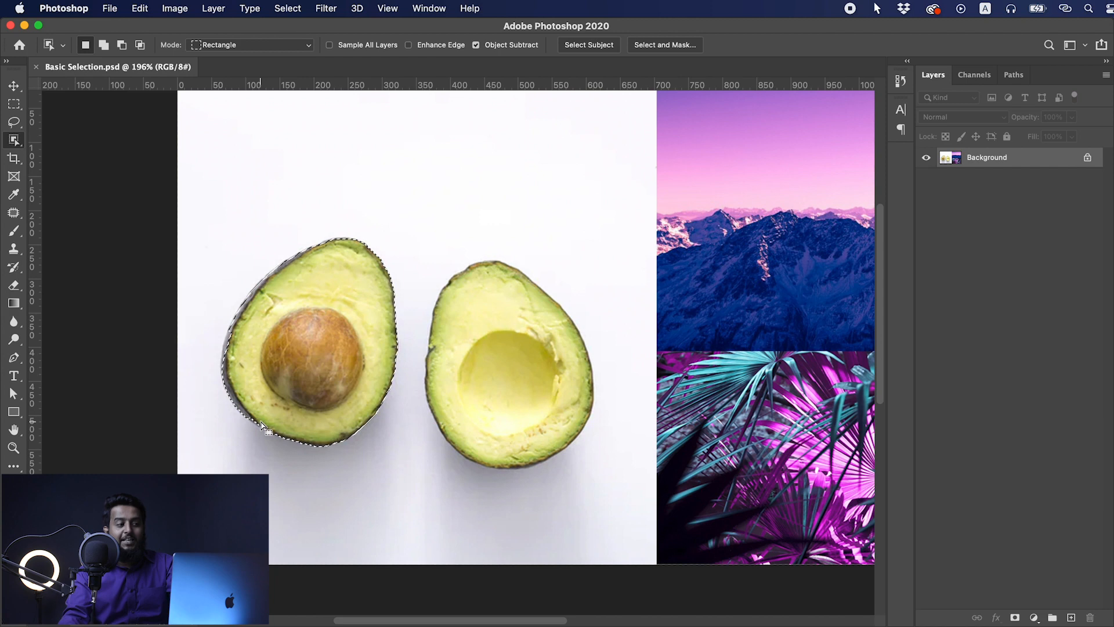
drag(242, 400, 275, 388)
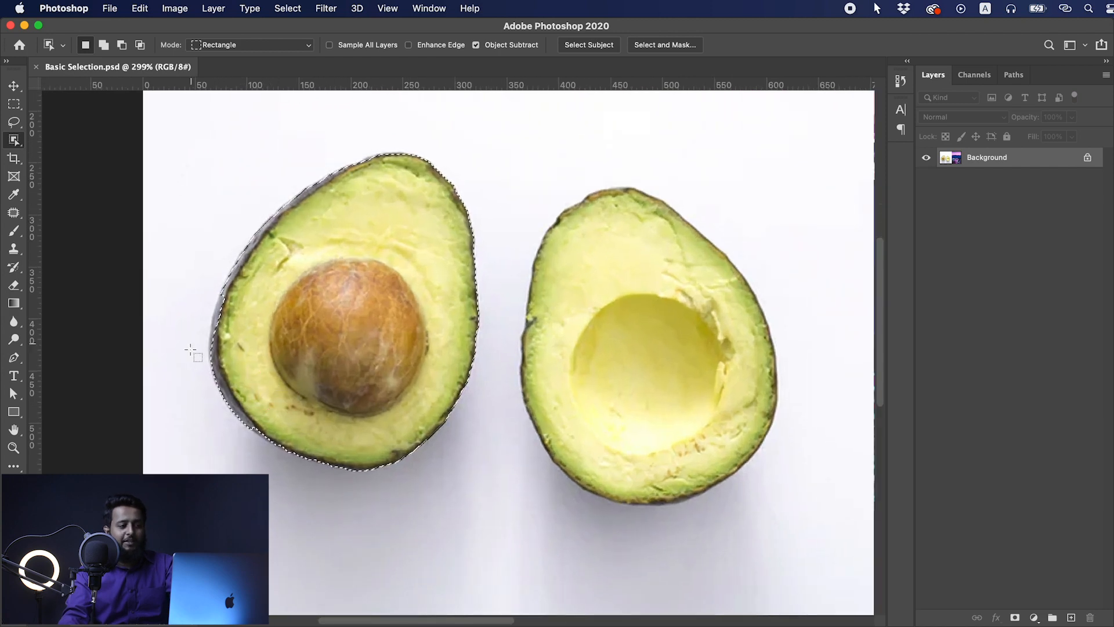
drag(457, 326, 348, 322)
drag(348, 324, 302, 325)
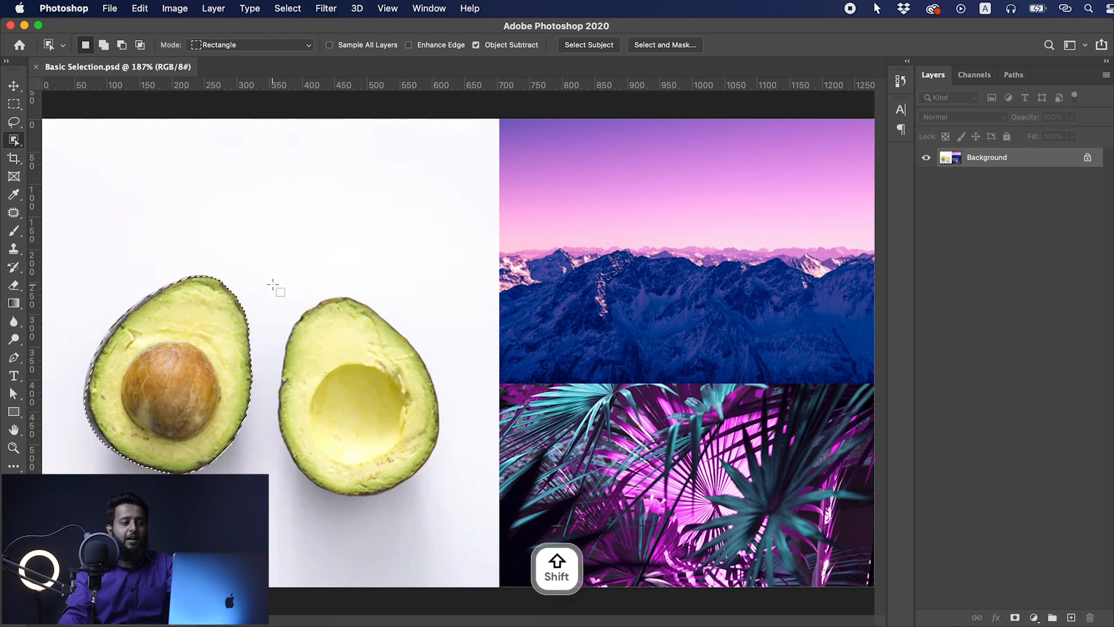
Step: Add the pitless avocado half to the selection with an Object Selection frame about 260 by 393 px
drag(279, 258, 448, 512)
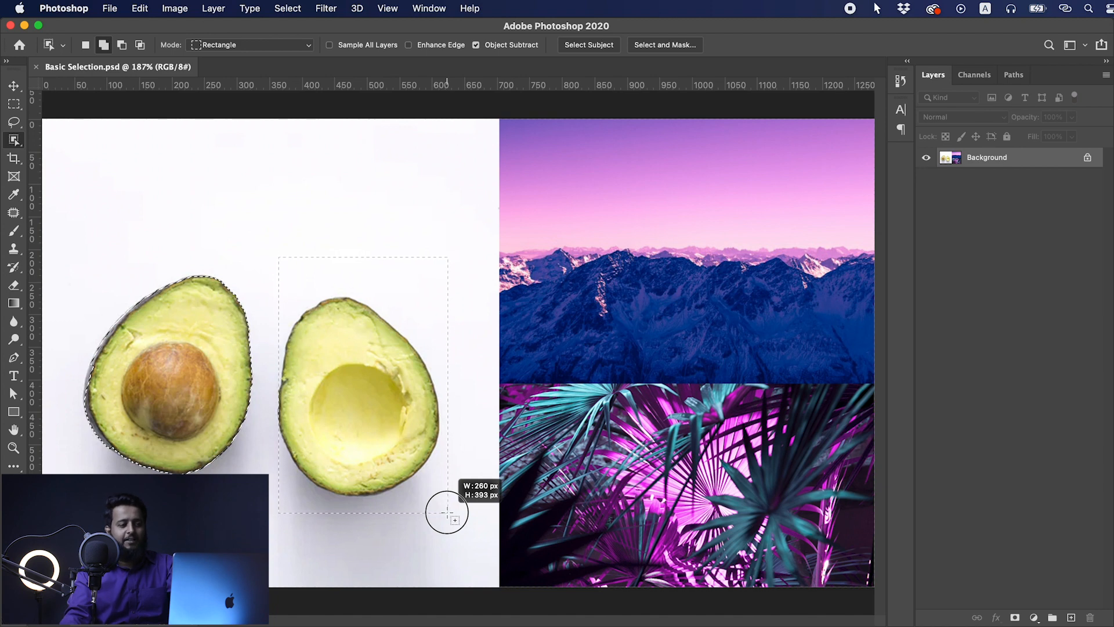
drag(448, 512, 443, 510)
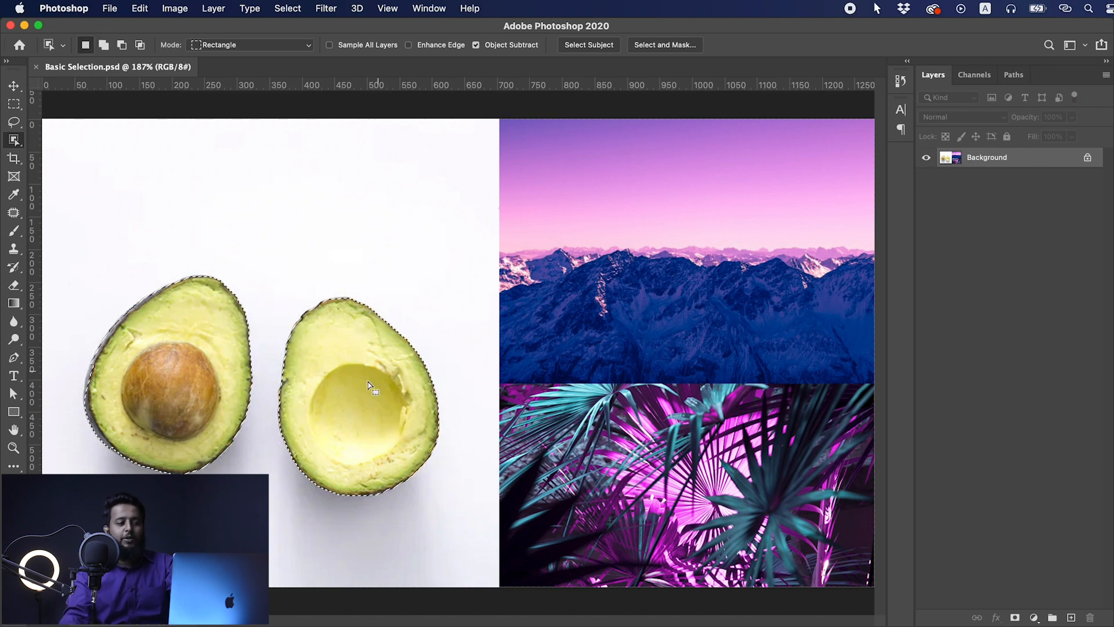
drag(362, 381, 498, 378)
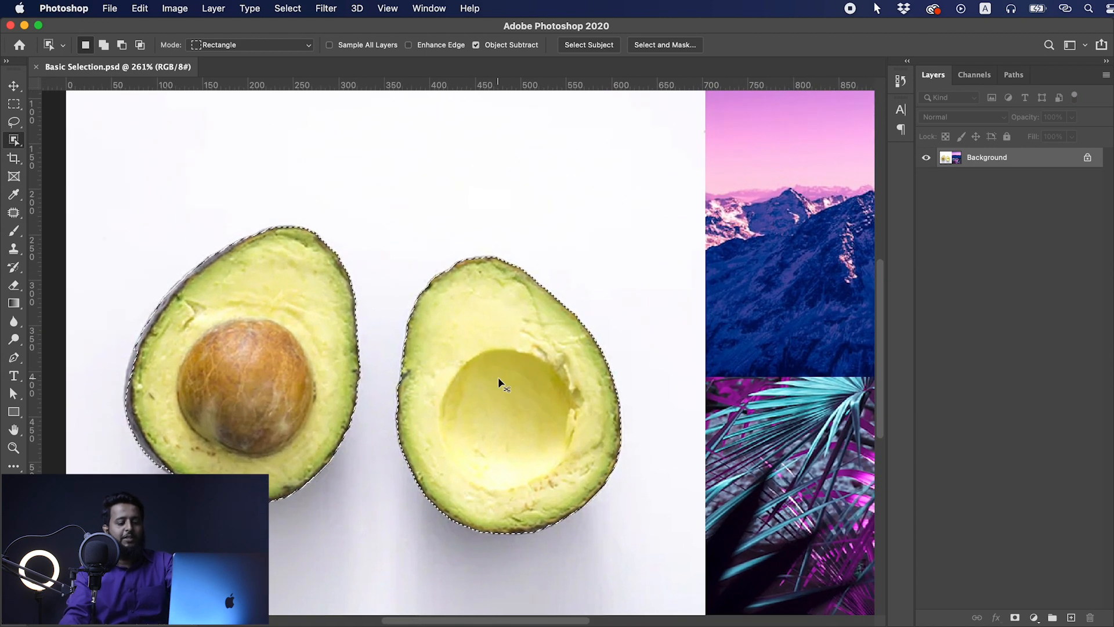
Step: Copy both selected avocado halves to a new layer and shift the copy with the Move tool
key(ctrl+j)
key(v)
key(t)
key(v)
scroll(487, 360, down, 3)
mouse_move(467, 360)
mouse_down()
mouse_move(480, 264)
mouse_move(603, 217)
mouse_move(760, 232)
mouse_move(737, 257)
mouse_move(719, 239)
mouse_move(586, 284)
mouse_move(565, 268)
mouse_move(527, 306)
mouse_move(475, 316)
mouse_move(480, 355)
mouse_up()
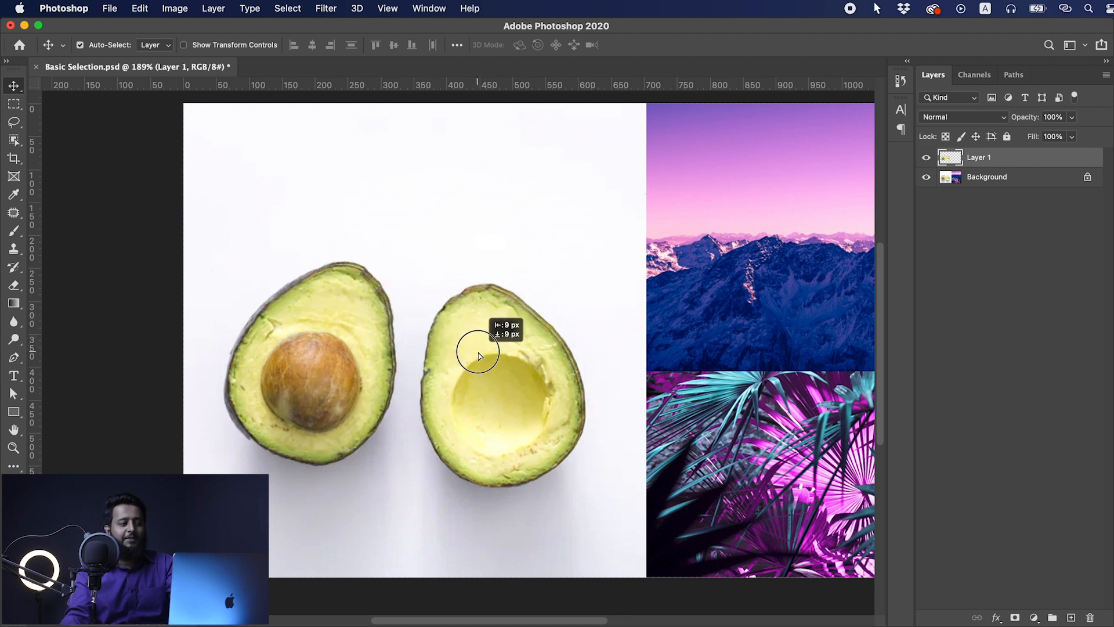